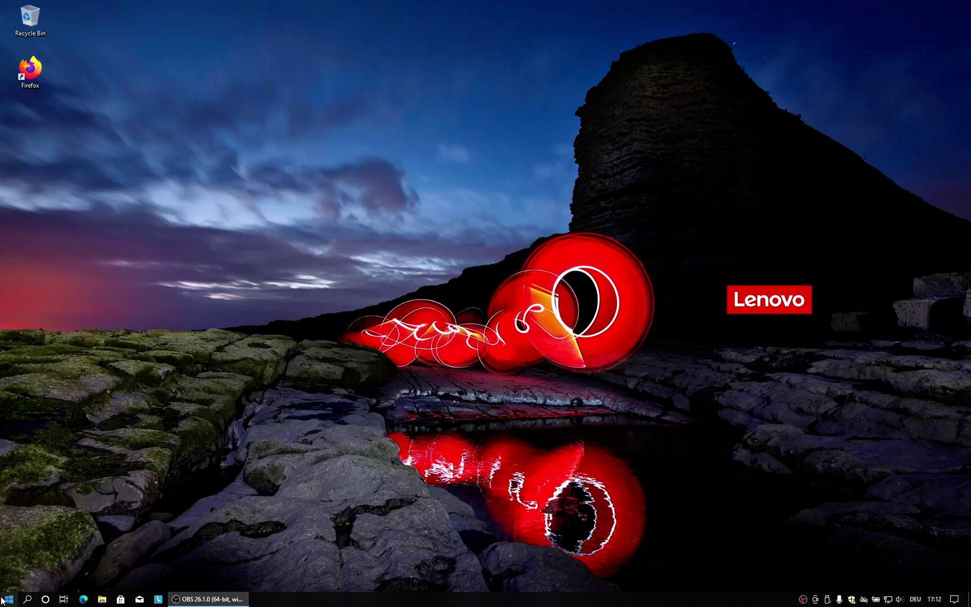
Open Firefox at encrypted.google.com, accept the cookie consent and search for 'behringer'.
double_click(31, 76)
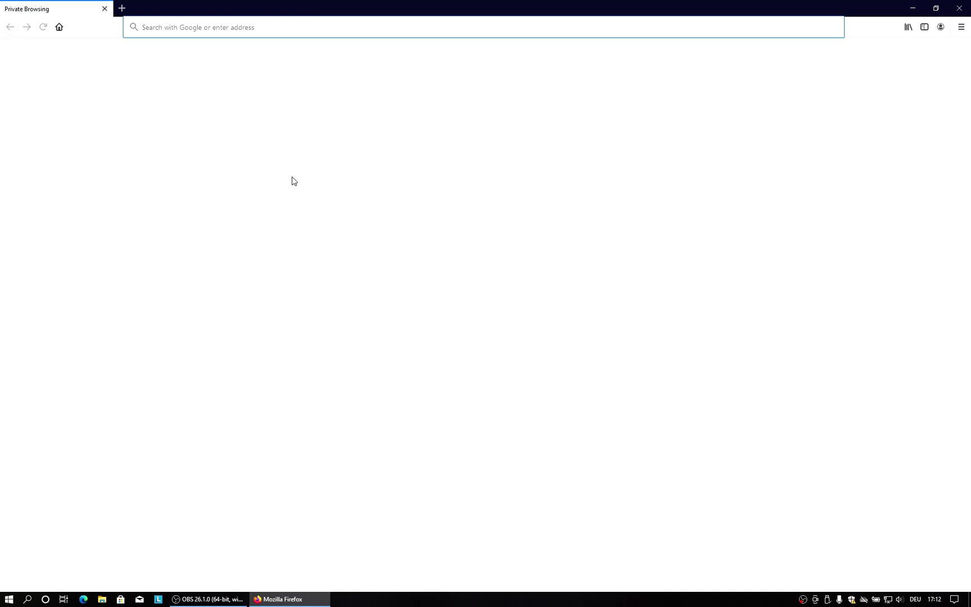
type("enc")
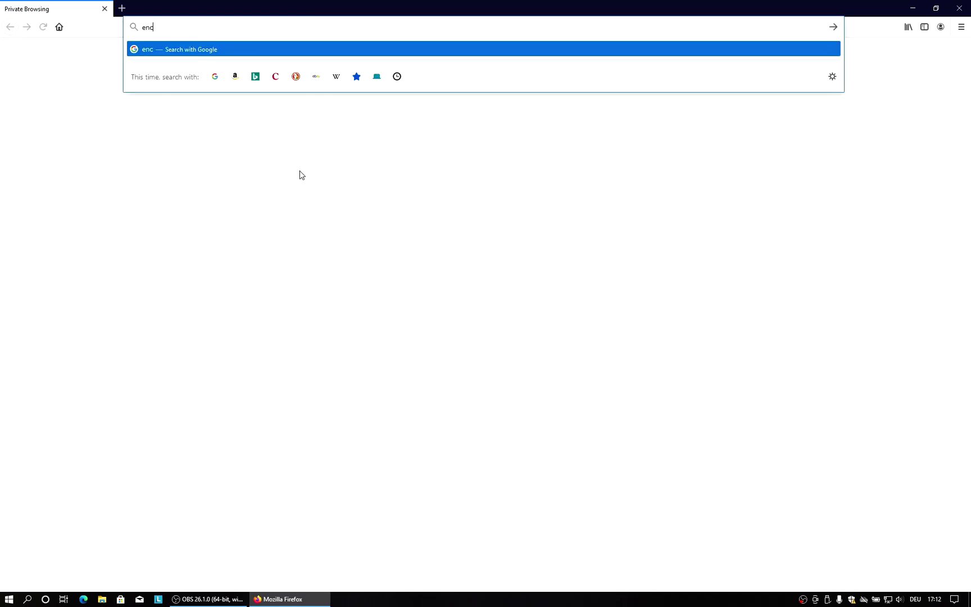
type("rypted.google.com")
key("Return")
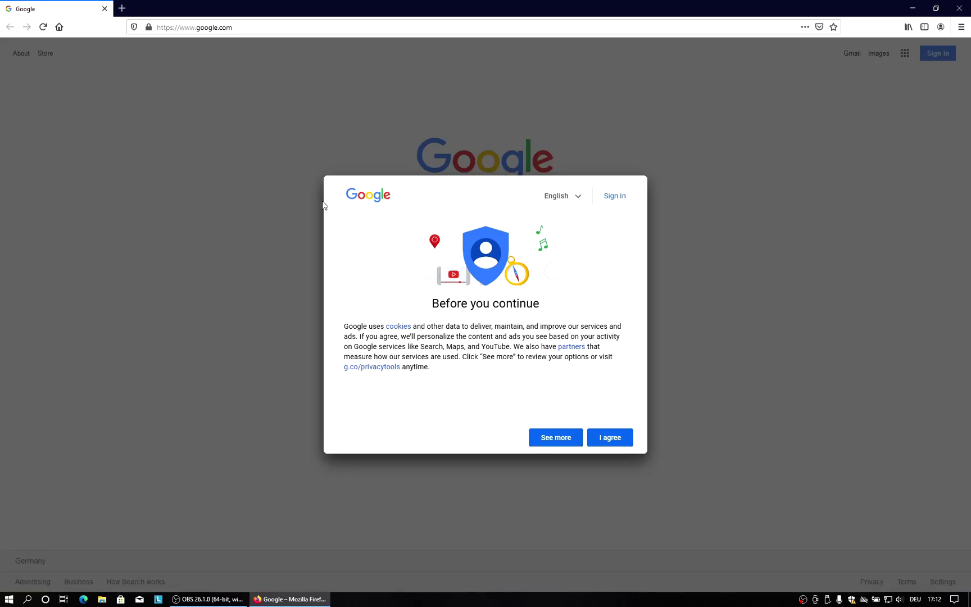
left_click(612, 437)
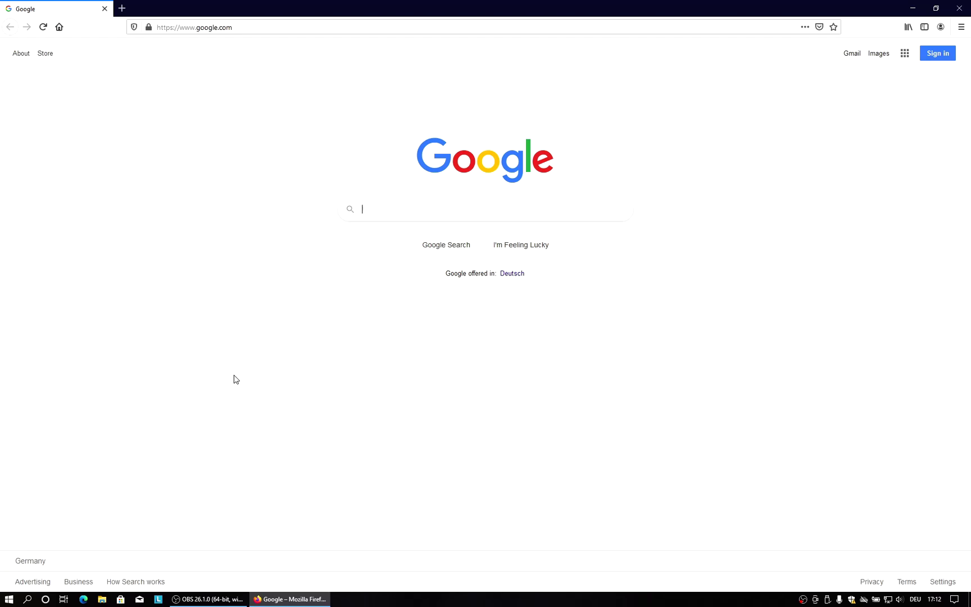
type("behringer")
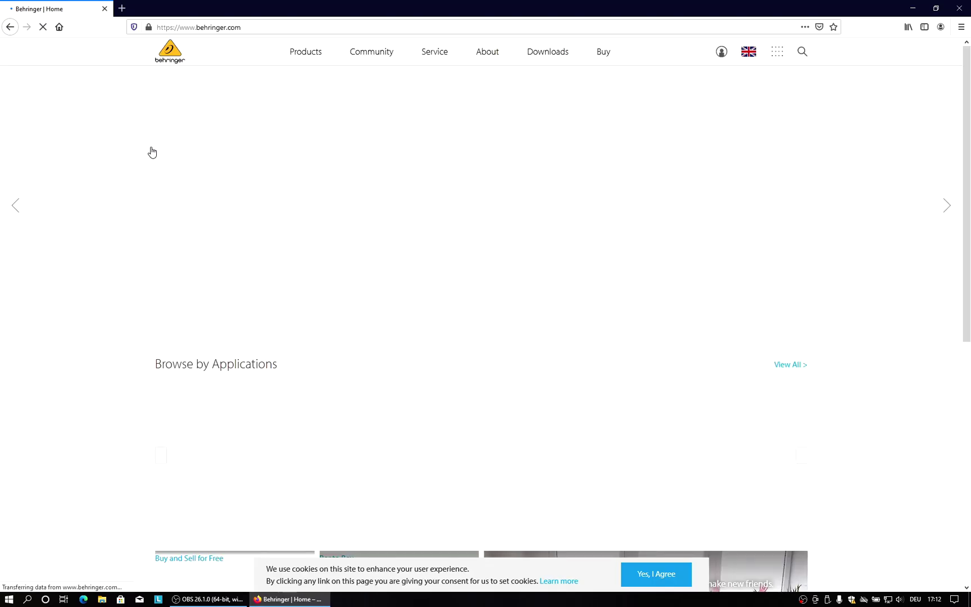
Open the Behringer Download Center and filter to Audio Interfaces, then USB Audio Interfaces.
left_click(547, 54)
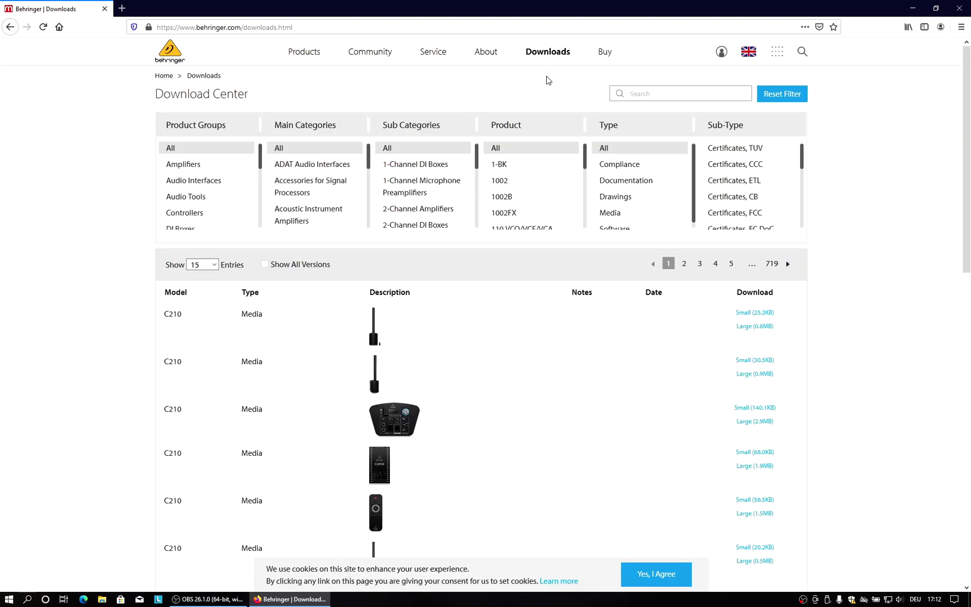
left_click(203, 183)
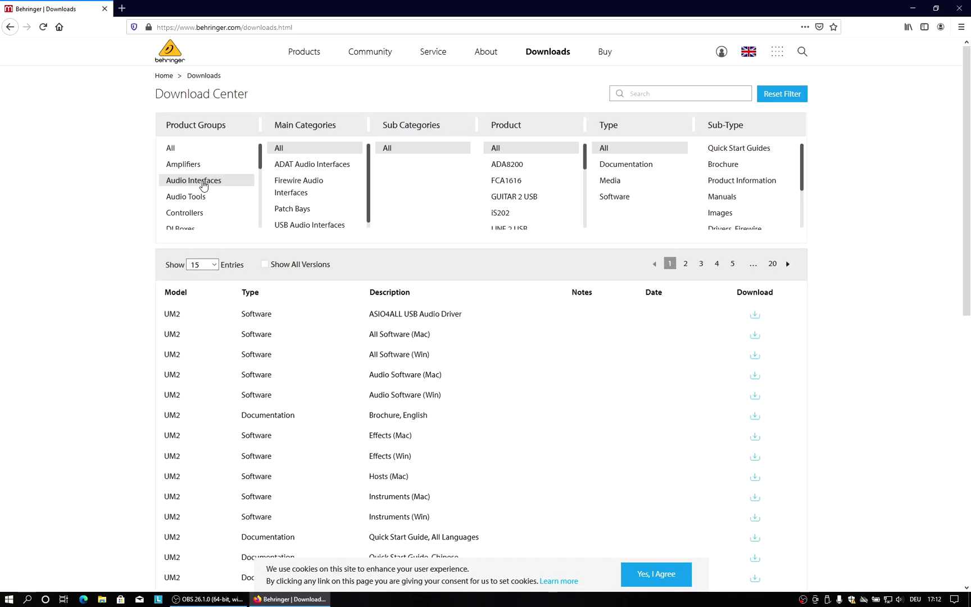
left_click(314, 224)
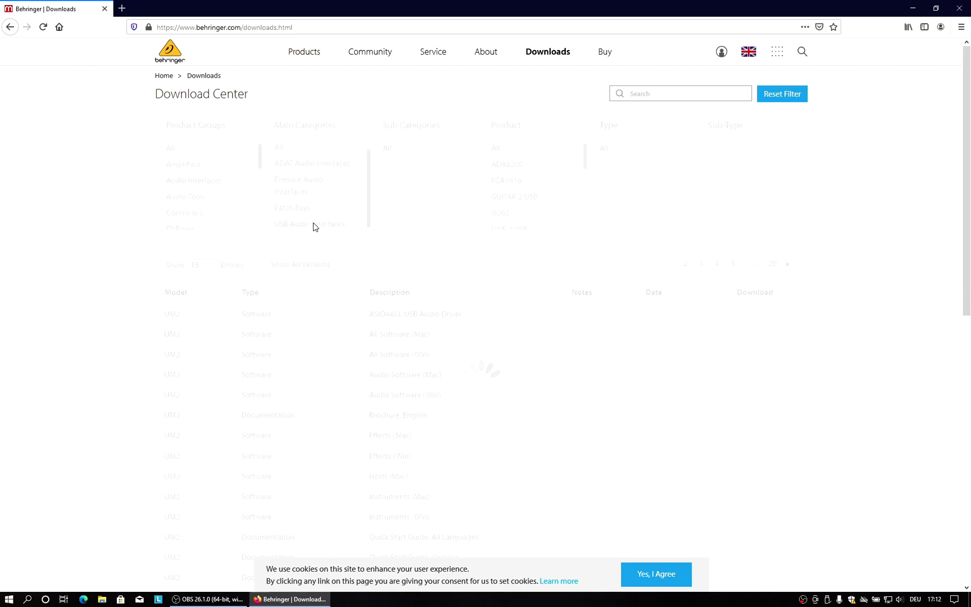
scroll(518, 185, "down", 2)
scroll(528, 202, "down", 2)
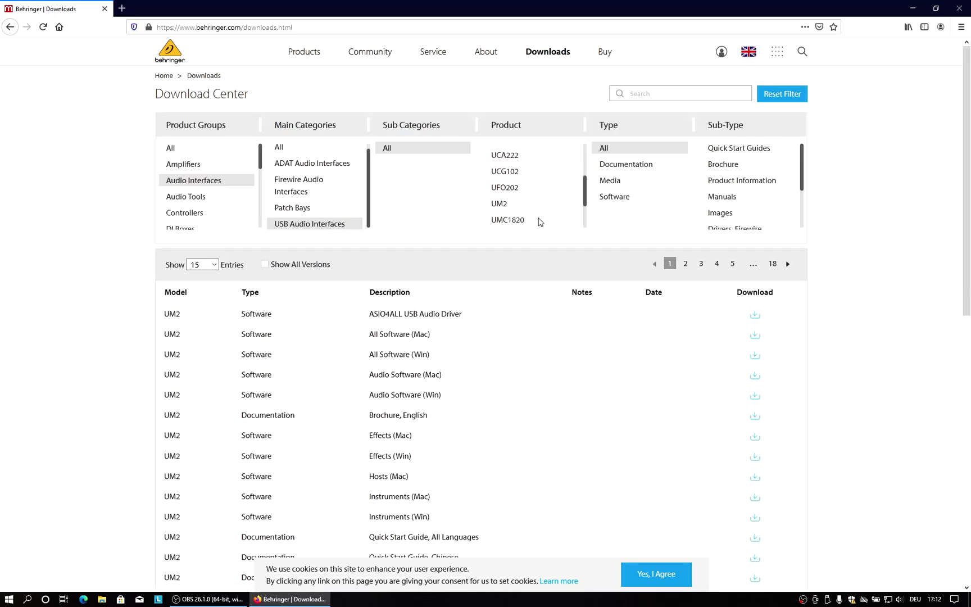
scroll(539, 213, "up", 3)
scroll(541, 209, "down", 4)
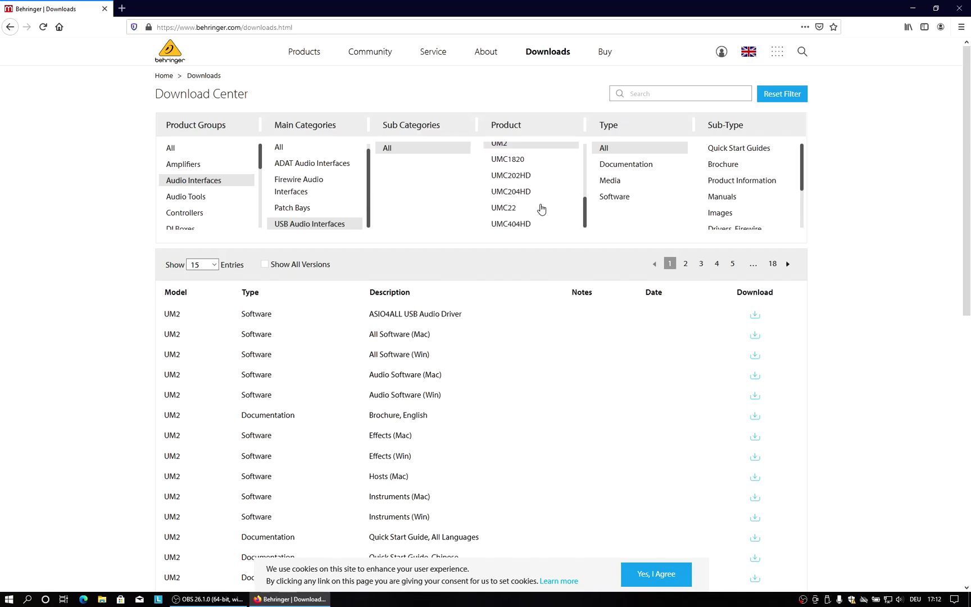
scroll(541, 209, "up", 5)
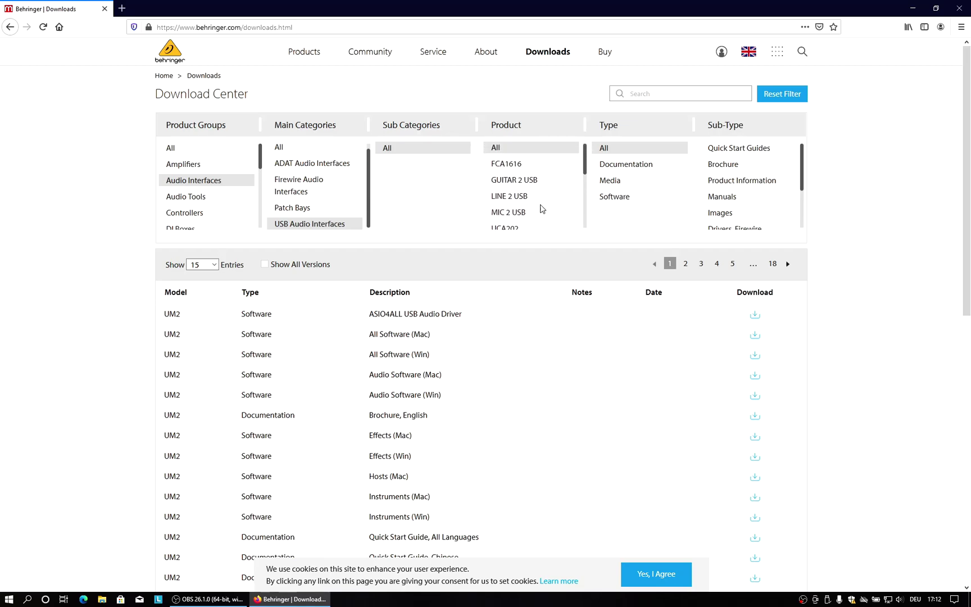
scroll(541, 209, "down", 5)
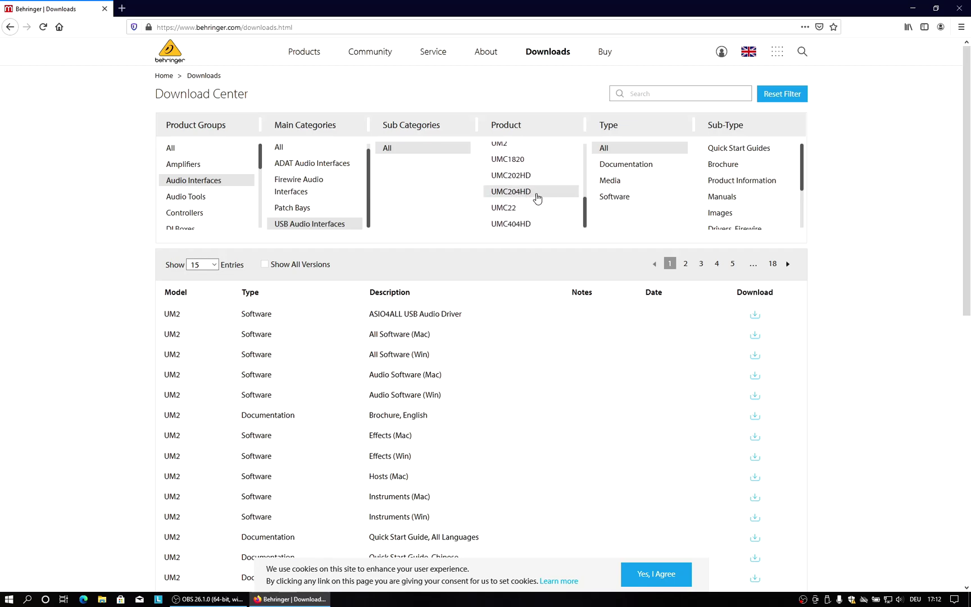
Narrow the filter to UMC204HD, Software and Drivers, and USB audio drivers.
left_click(536, 198)
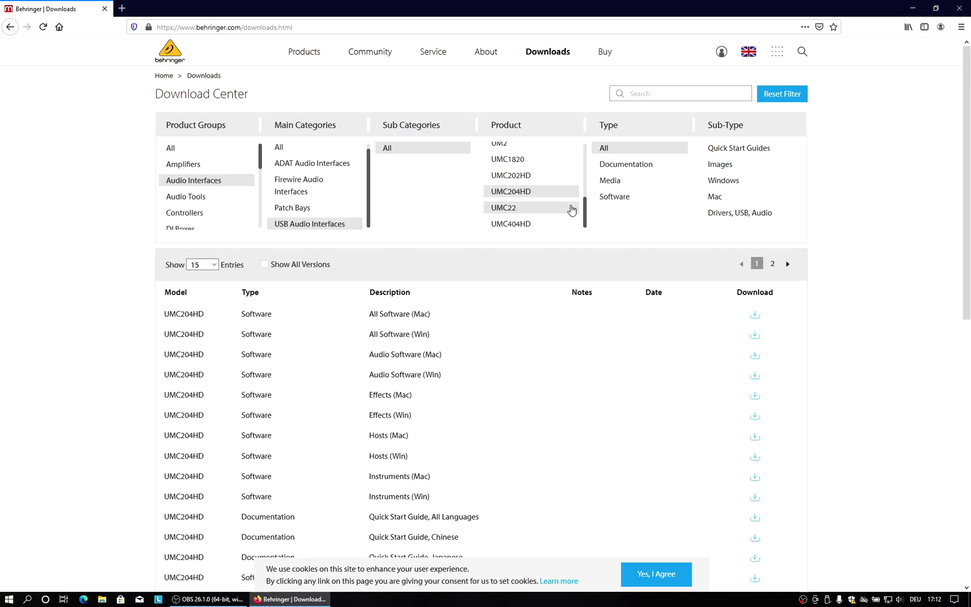
left_click(619, 198)
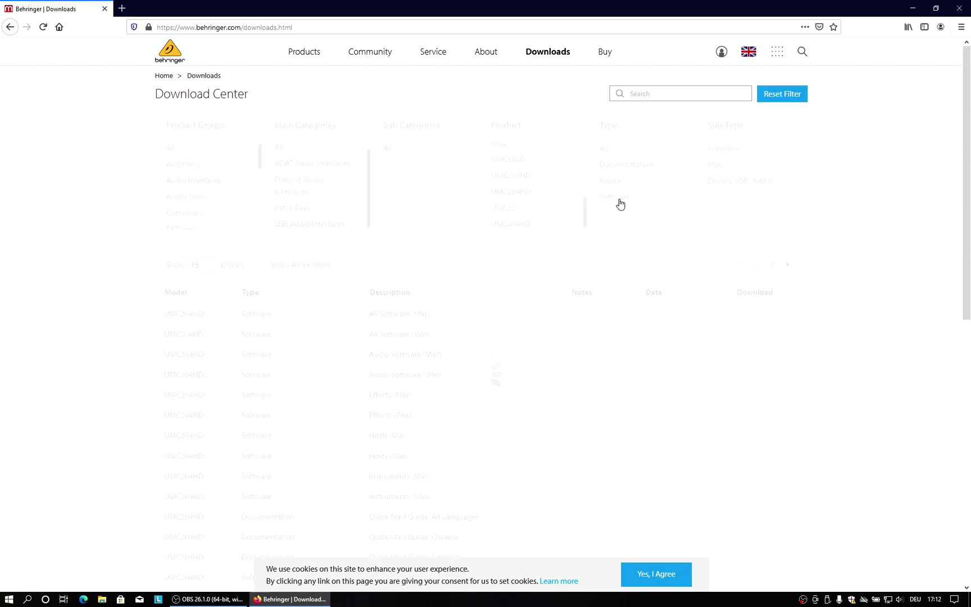
left_click(728, 188)
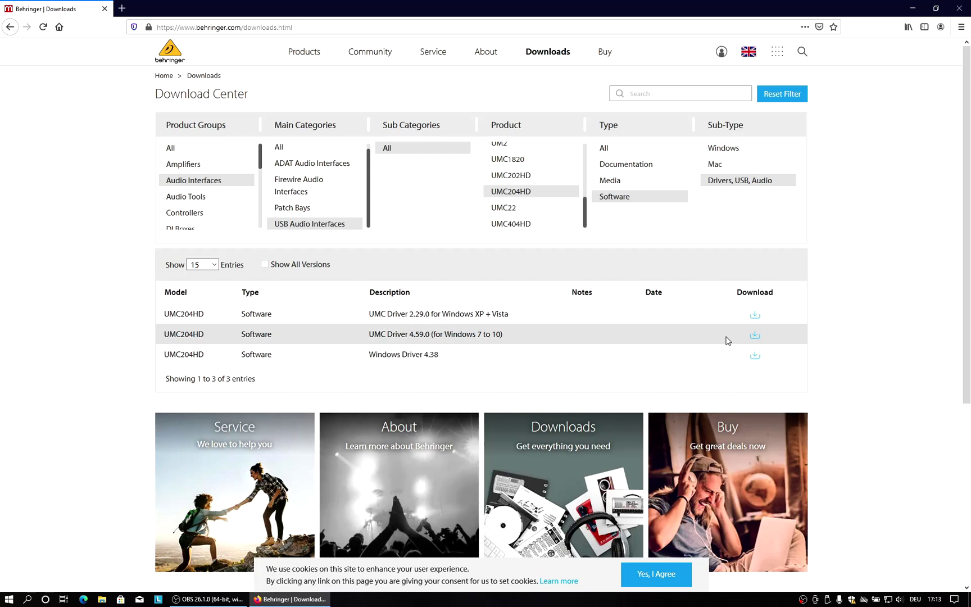
Download UMC Driver 4.59.0 for Windows 7–10, accepting the EULA and saving the zip.
left_click(755, 336)
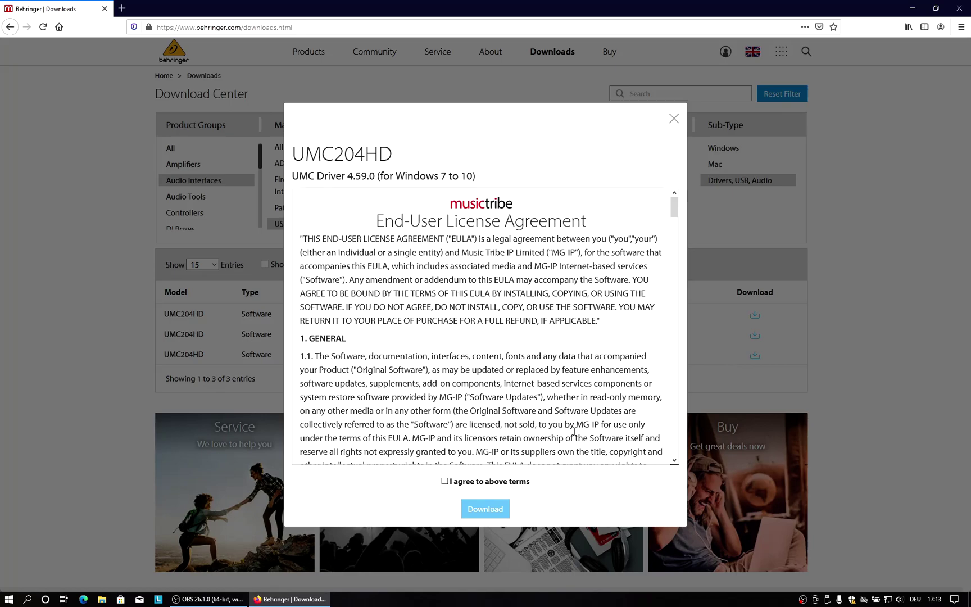
left_click(445, 482)
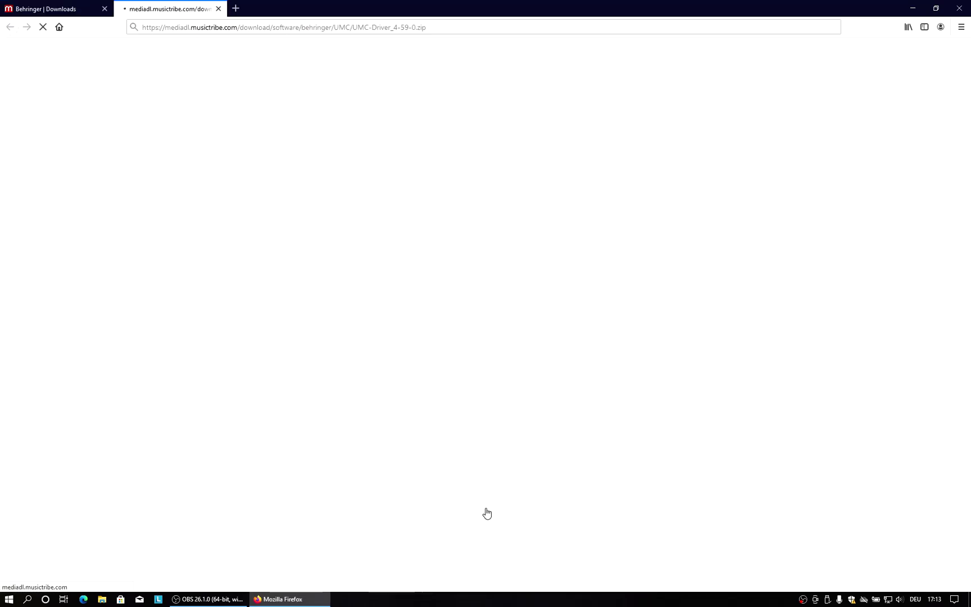
left_click(116, 401)
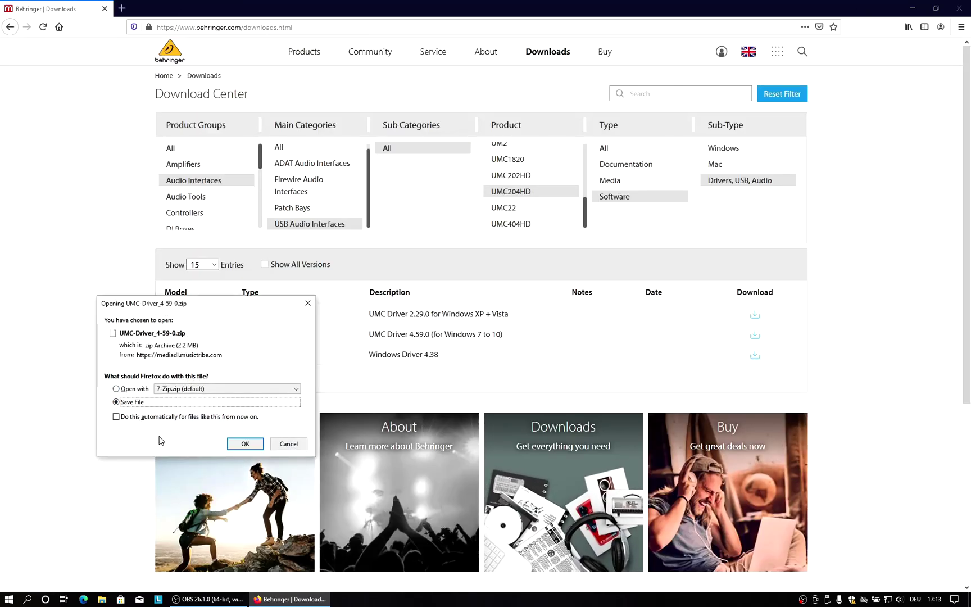
left_click(249, 447)
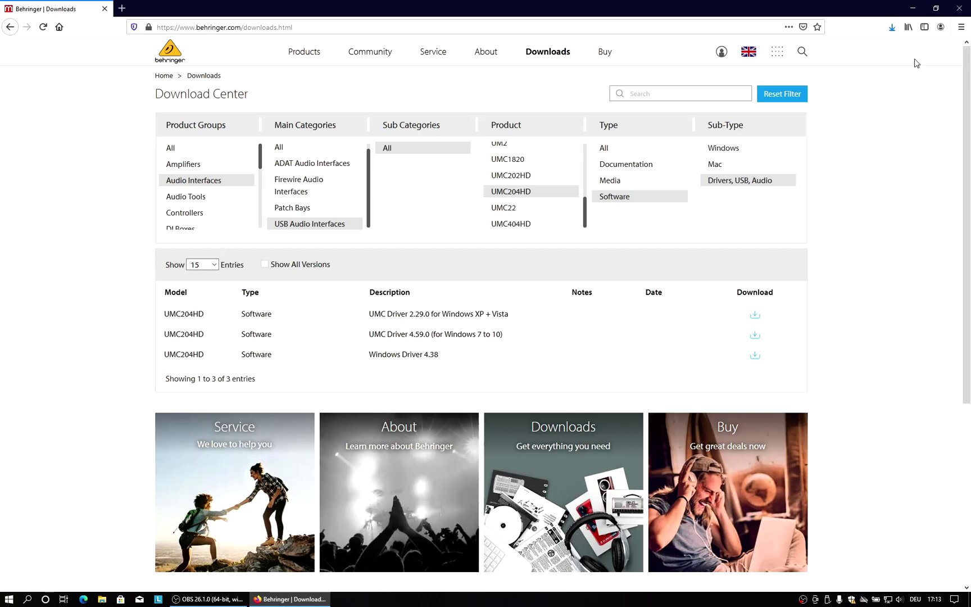
Close Firefox and open the Downloads folder in File Explorer.
left_click(961, 9)
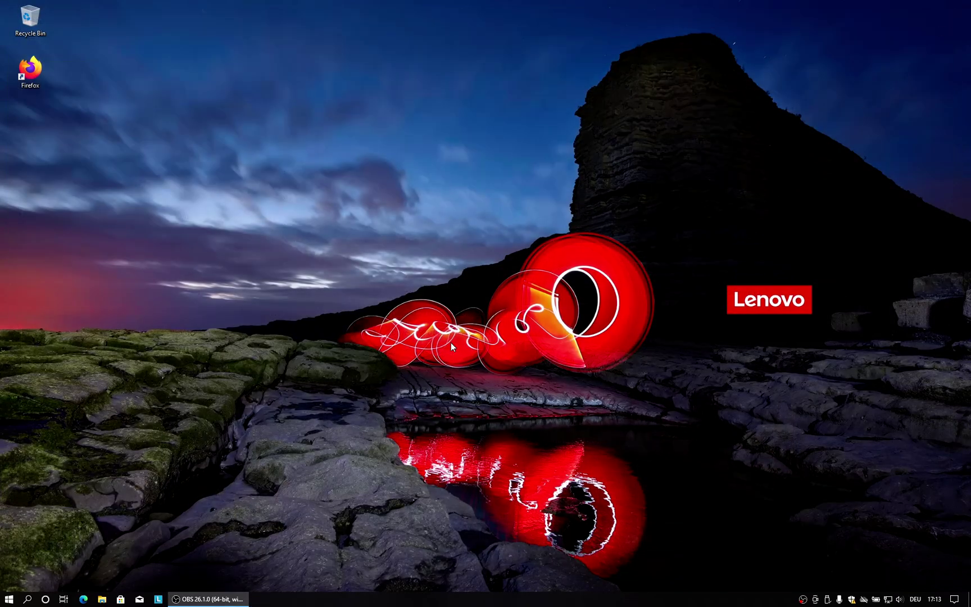
left_click(103, 599)
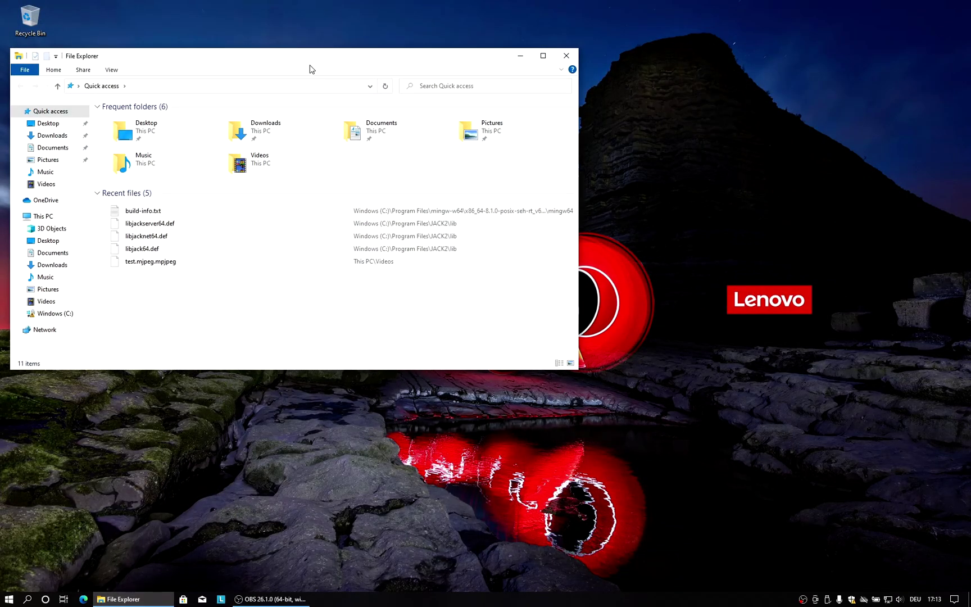
left_click_drag(310, 66, 382, 85)
double_click(330, 143)
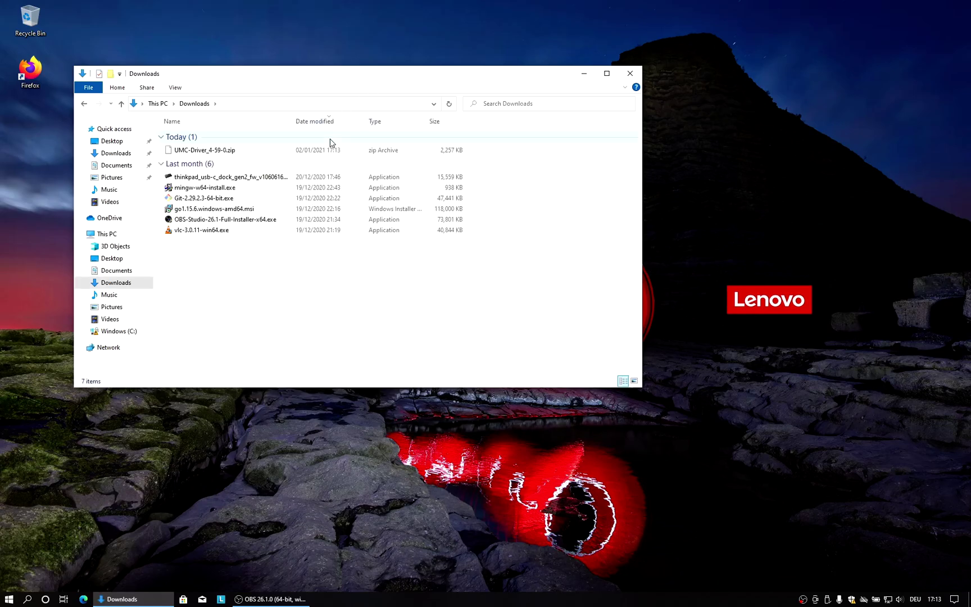
Open UMC-Driver_4-59-0.zip with Windows Explorer and launch the setup .exe inside it.
left_click(223, 148)
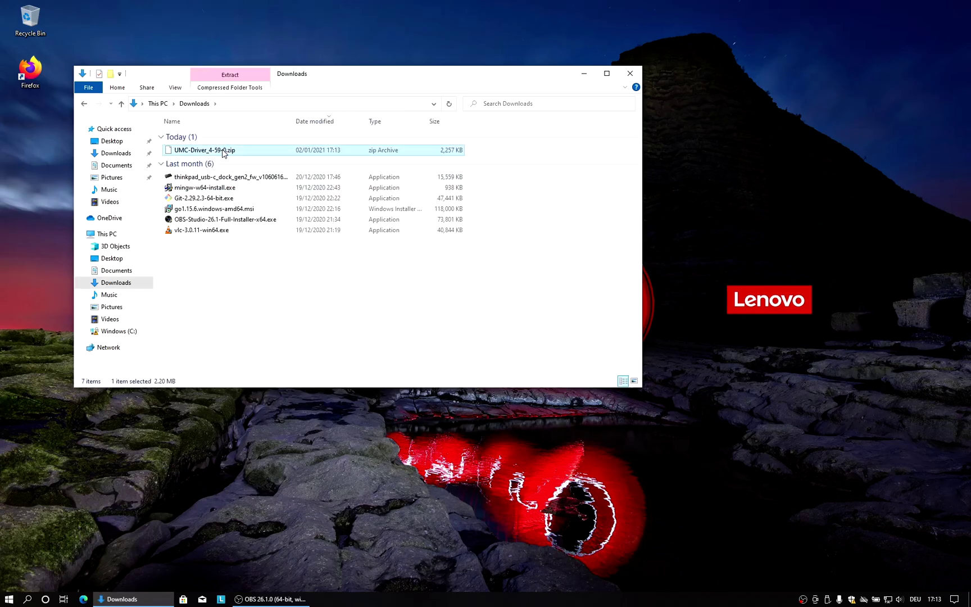
right_click(224, 152)
mouse_move(297, 206)
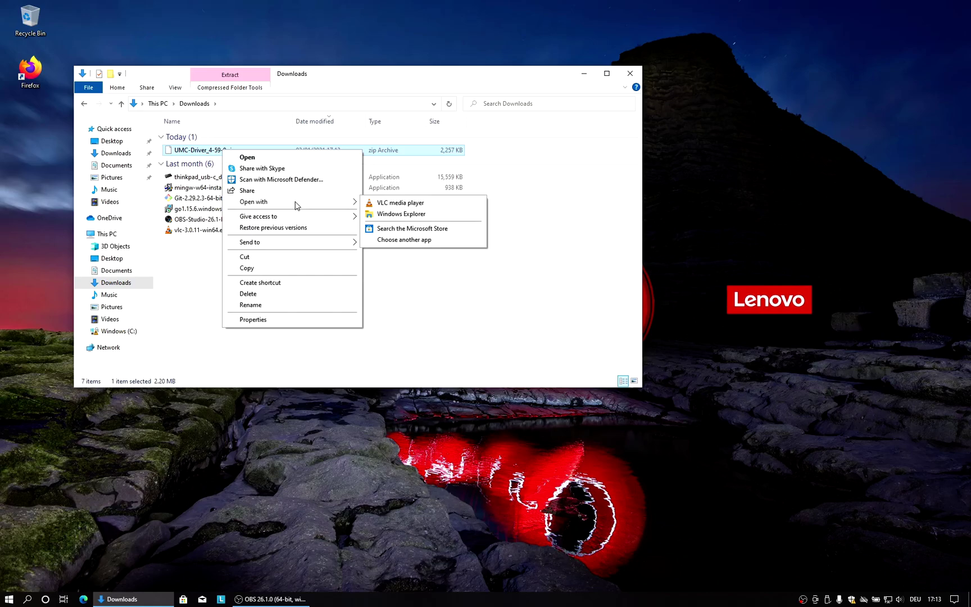
left_click(391, 215)
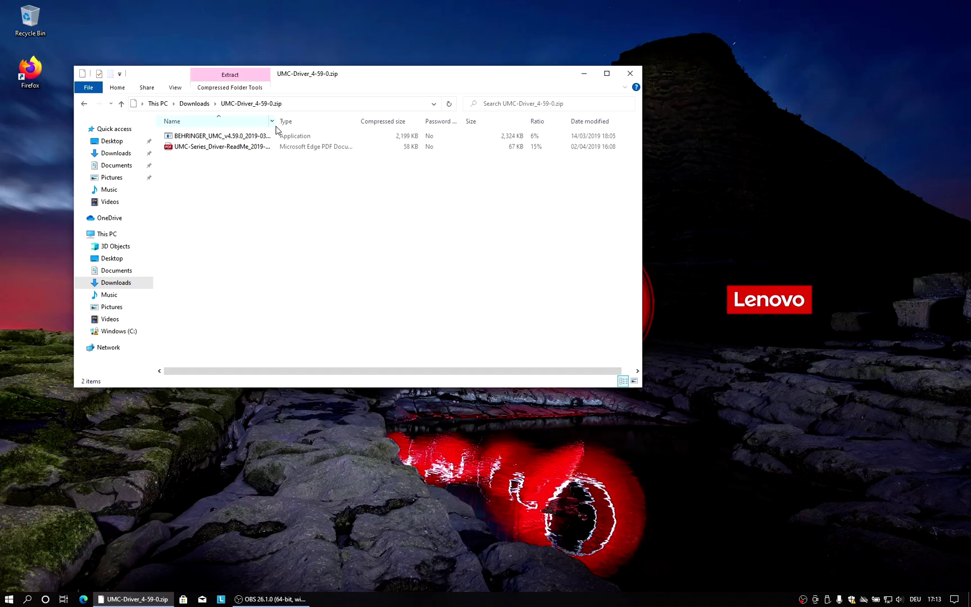
left_click_drag(277, 124, 335, 124)
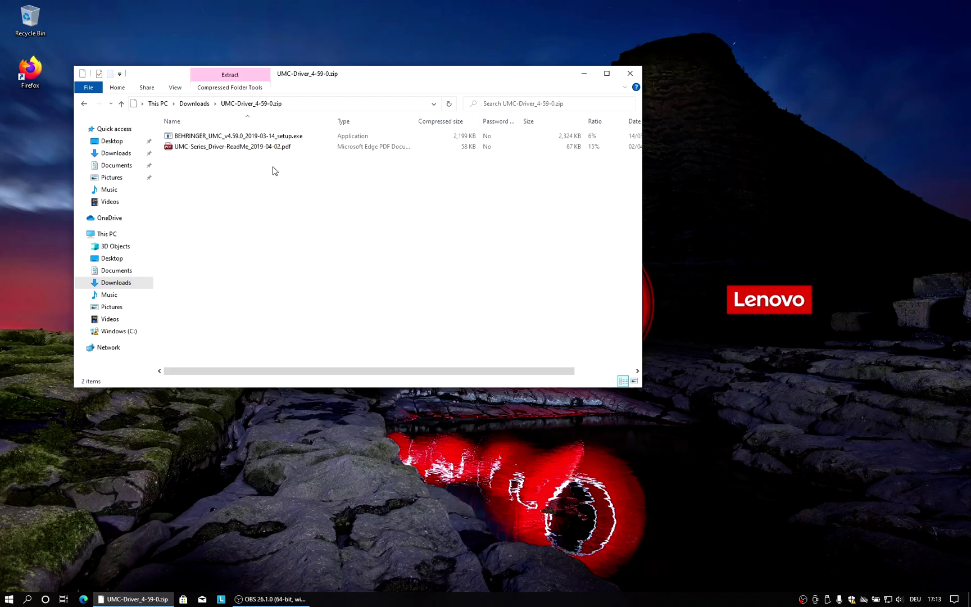
double_click(233, 138)
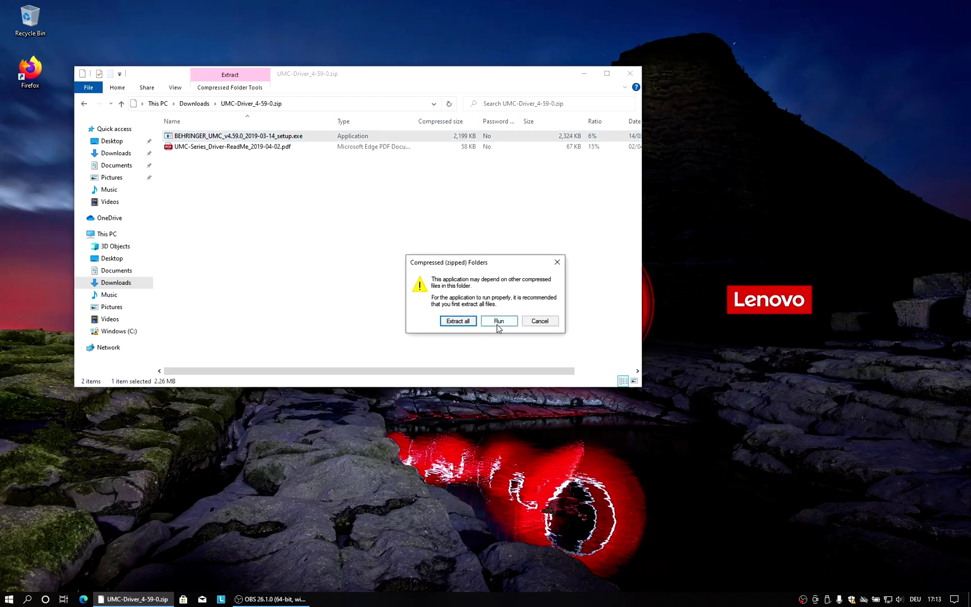
Run the BEHRINGER UMC v4.59.0 setup without extracting and complete its install wizard.
left_click(498, 322)
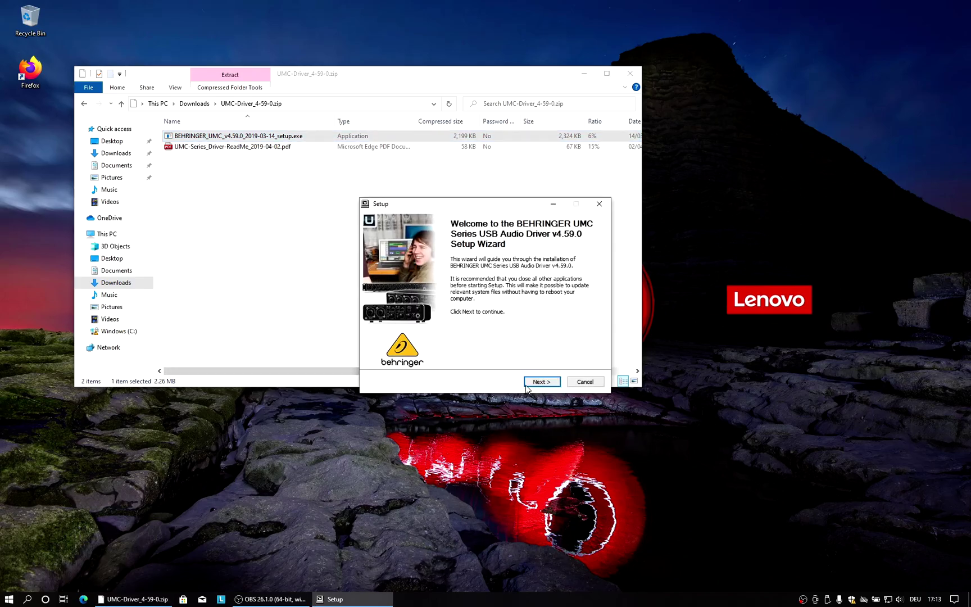
left_click(537, 382)
left_click(542, 382)
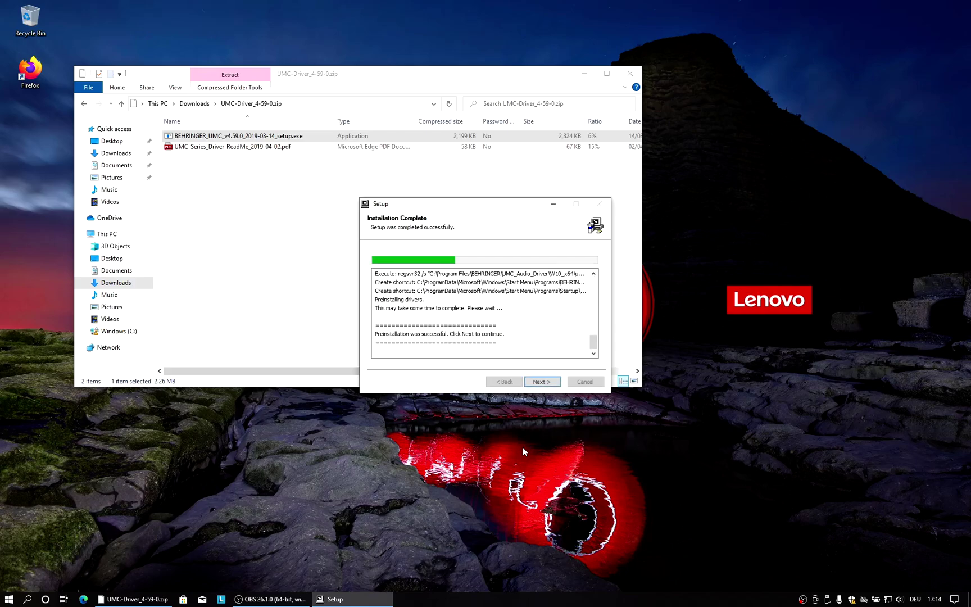
left_click(543, 382)
left_click(542, 382)
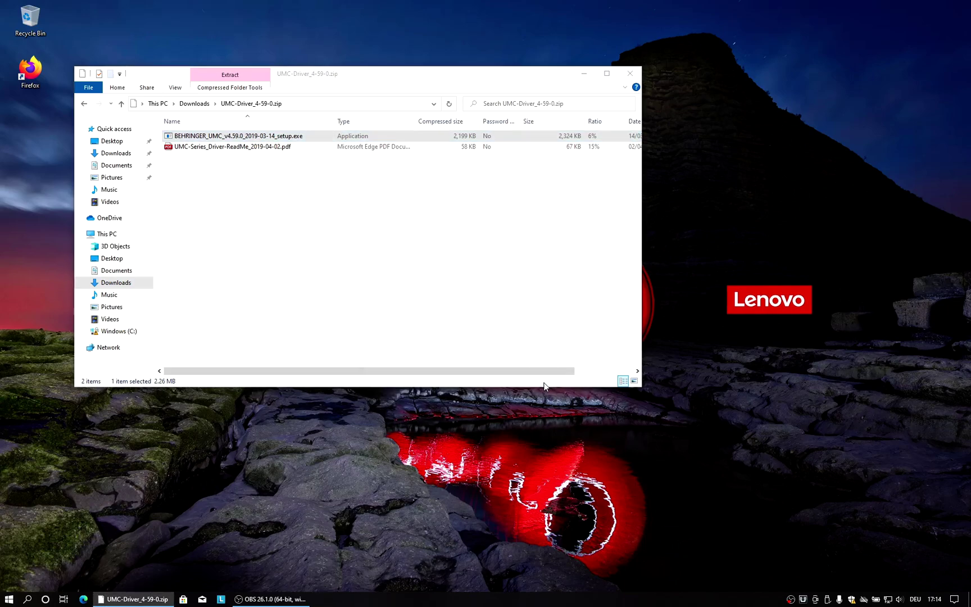
Open the UMC Control Panel and keep the ASIO buffer size at 512 samples.
left_click(802, 600)
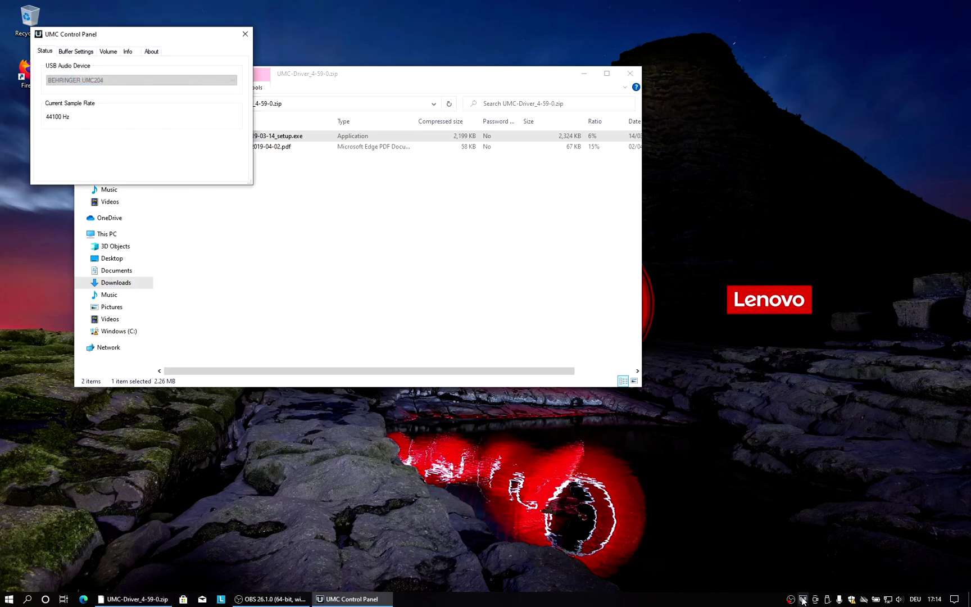
left_click_drag(131, 42, 210, 113)
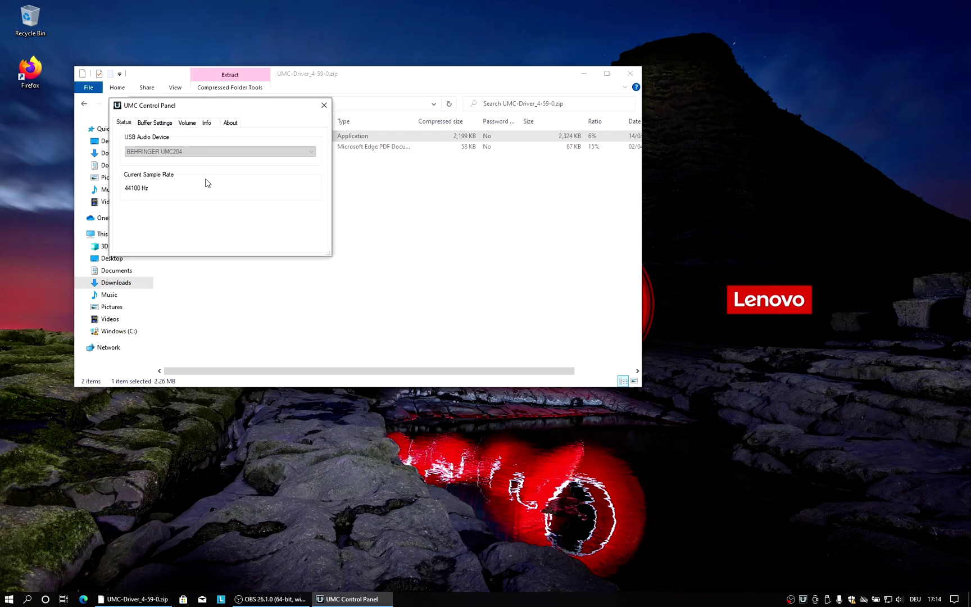
left_click(154, 125)
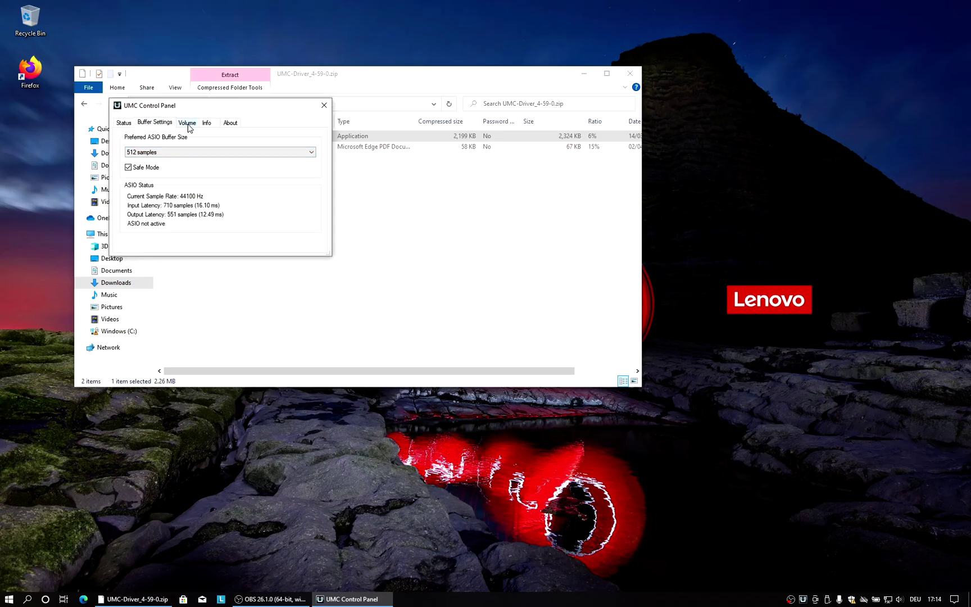
left_click(192, 152)
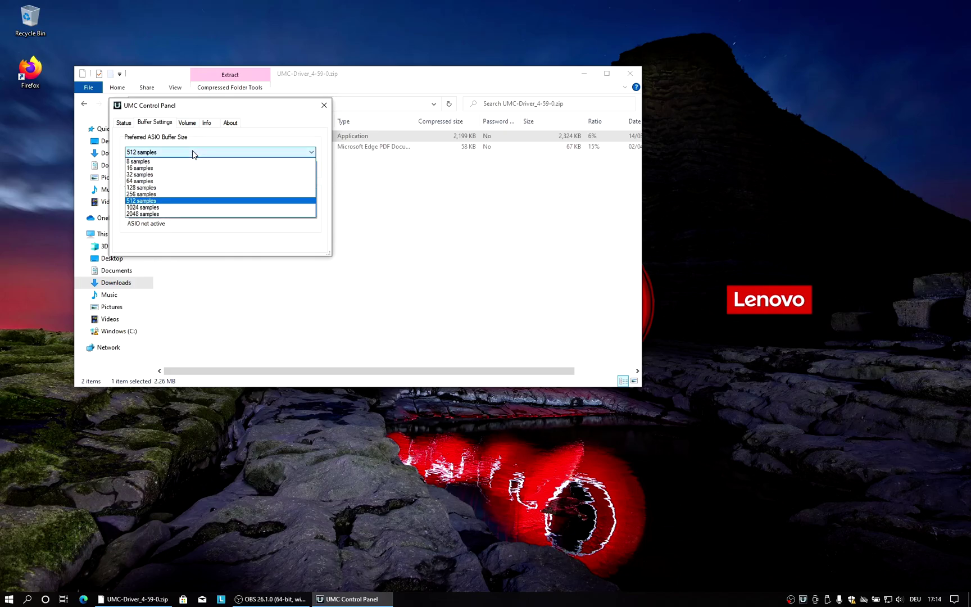
left_click(192, 152)
Review the input and output volume faders, device info and driver version, then return to Status.
left_click(191, 123)
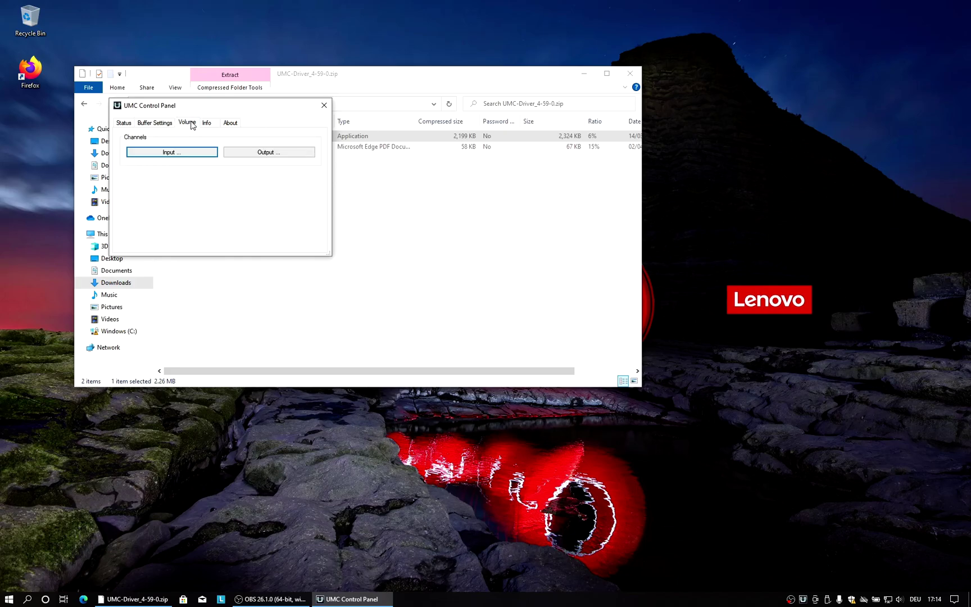
left_click(203, 156)
left_click(236, 151)
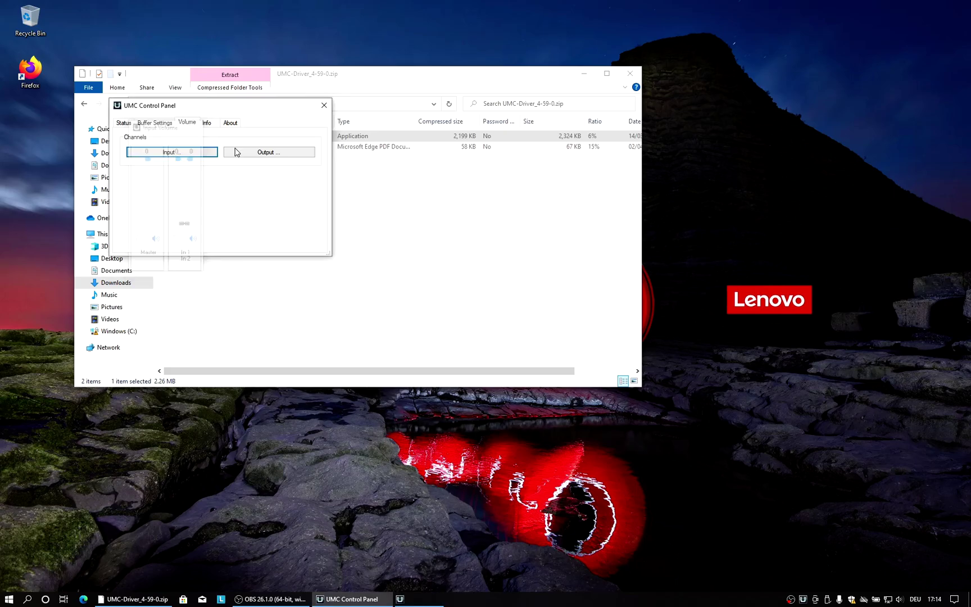
left_click(236, 151)
left_click(234, 124)
left_click(213, 124)
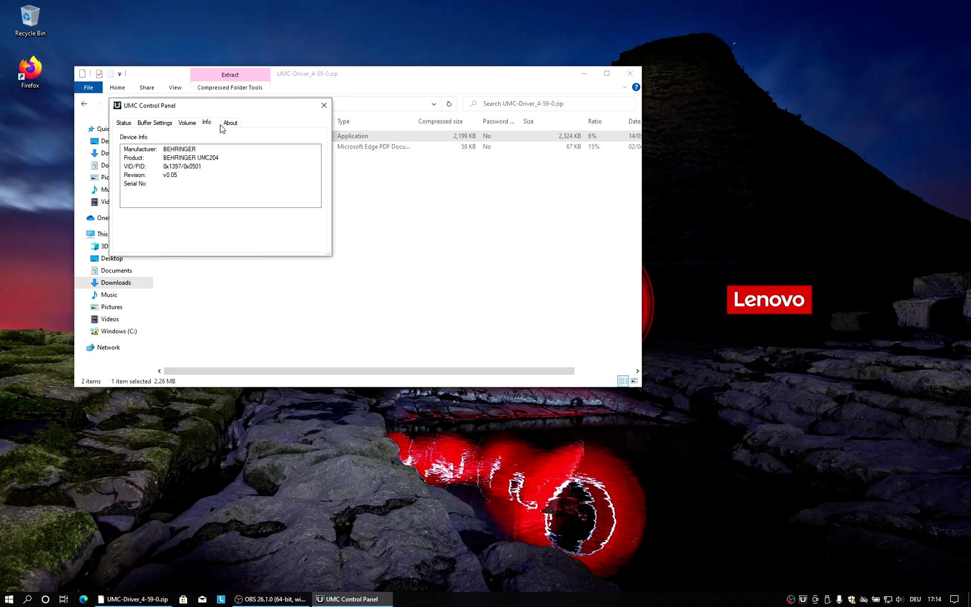
left_click(228, 125)
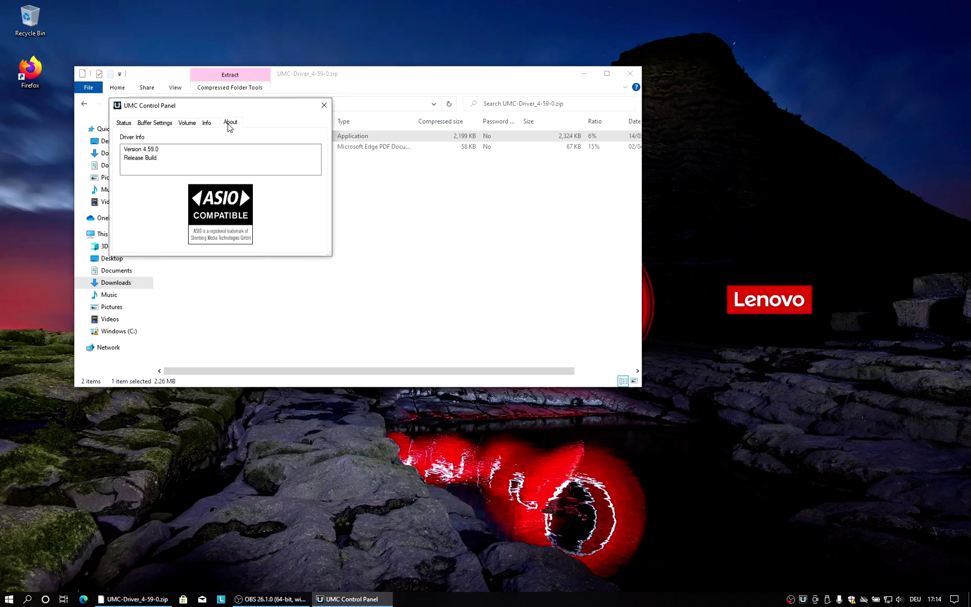
left_click(205, 122)
left_click(187, 124)
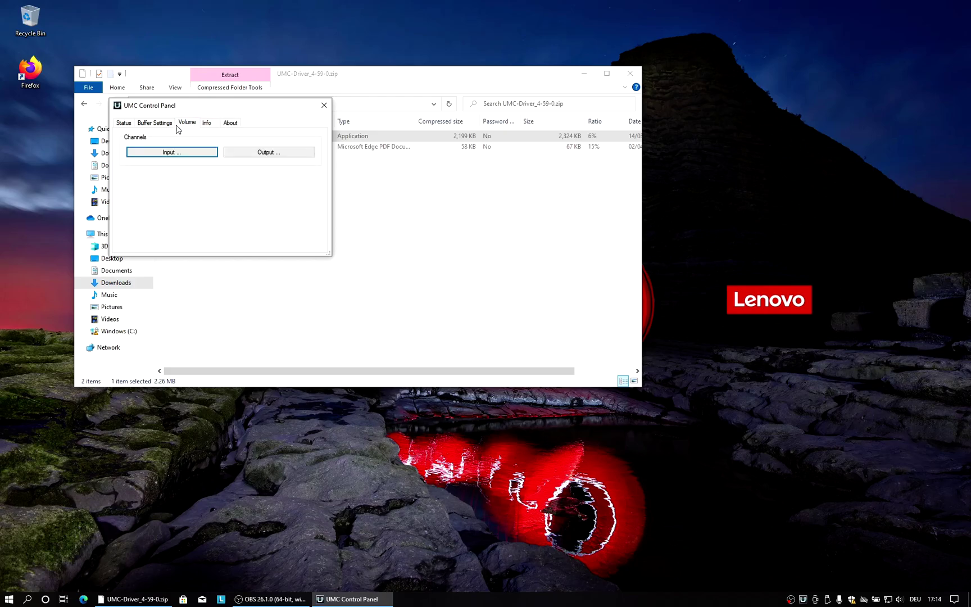
left_click(164, 125)
left_click(129, 124)
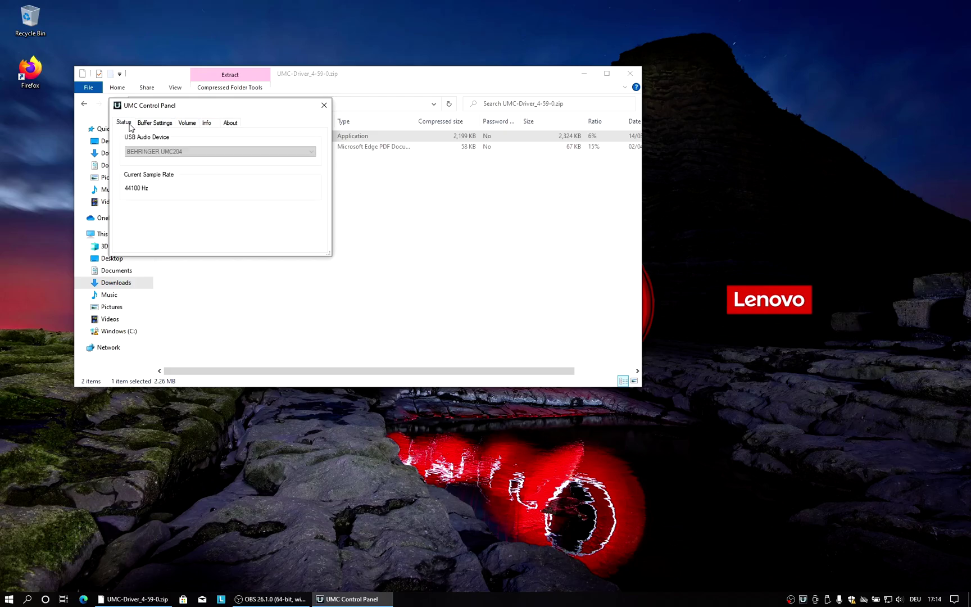
Close the UMC Control Panel and the archive window, then launch Firefox.
left_click(324, 106)
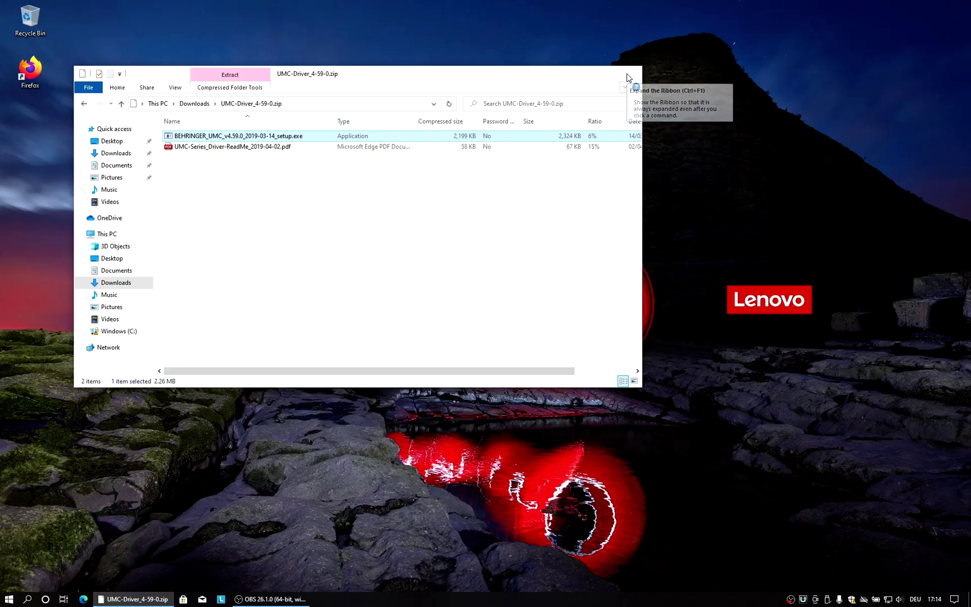
left_click(628, 77)
double_click(32, 76)
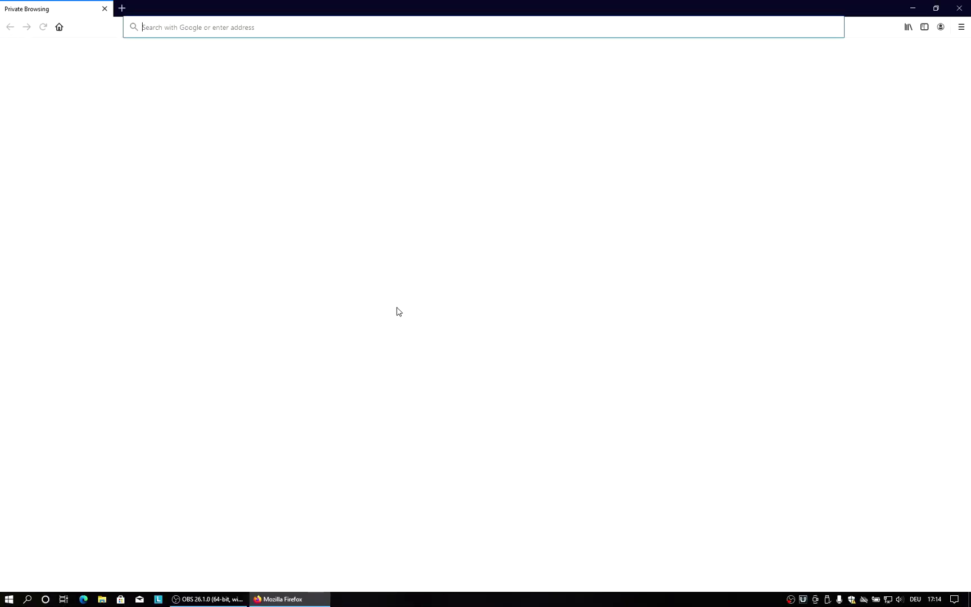
Load encrypted.google.com and accept Google's cookie consent.
type("encrypted.google.com")
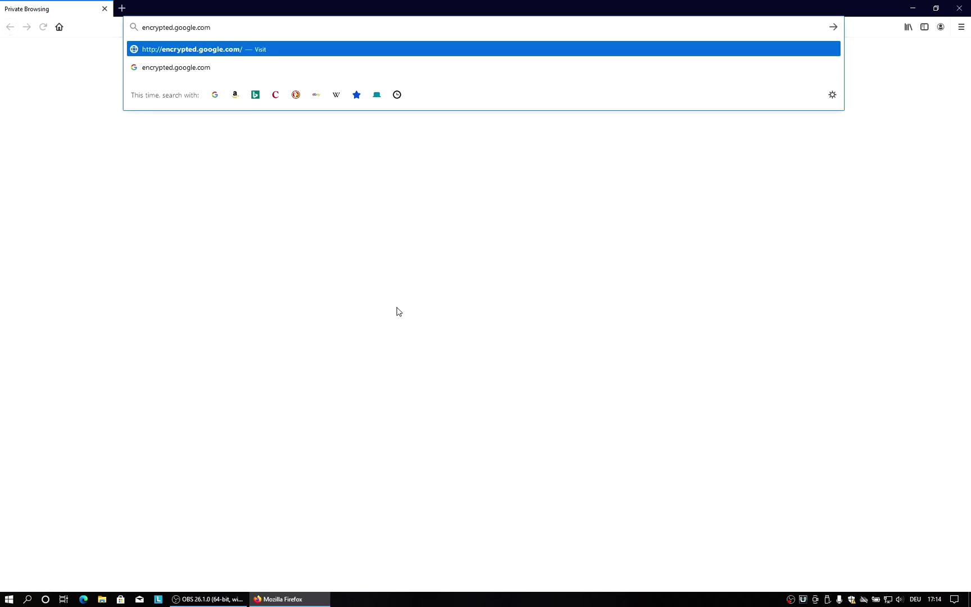
key("Return")
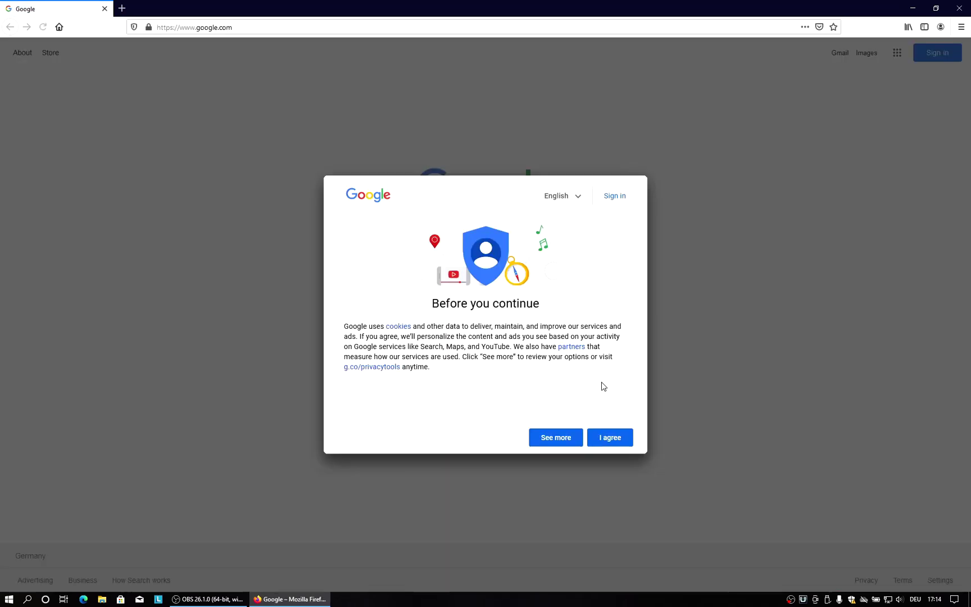
left_click(610, 437)
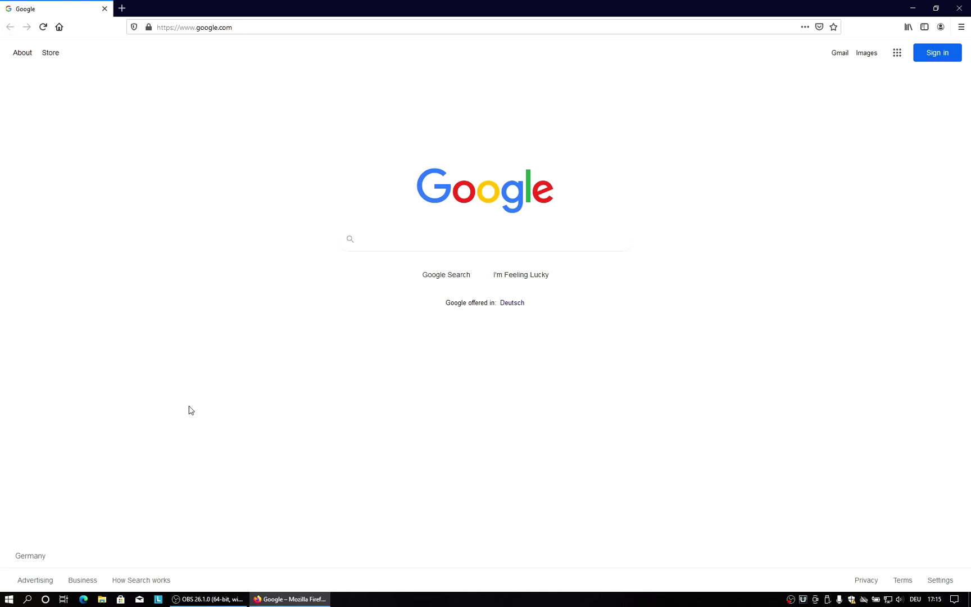
Search 'jack audio server', open jackaudio.org Downloads and save the JACK 1.9.16 win64 installer.
type("jack ")
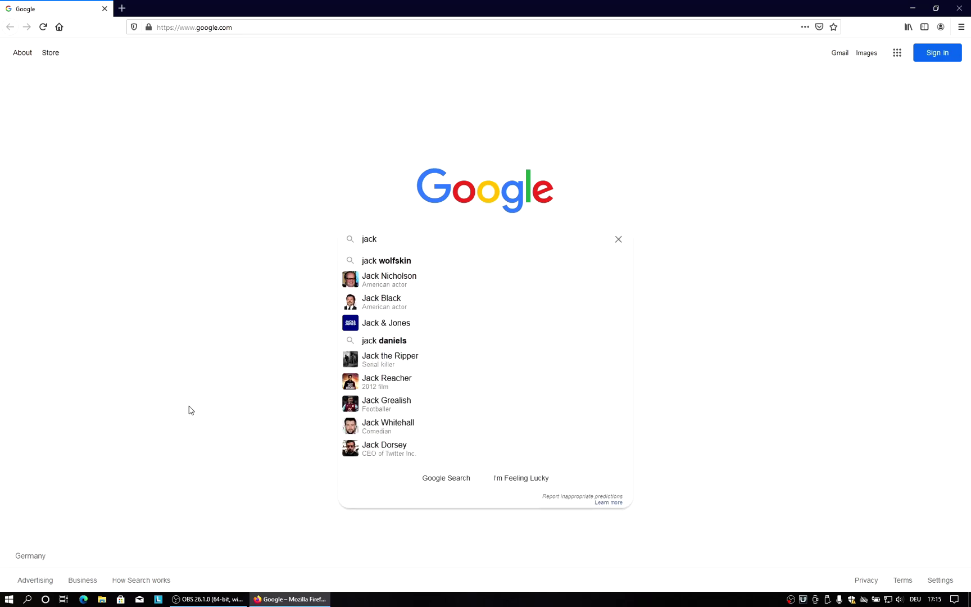
type("audio server")
key("Return")
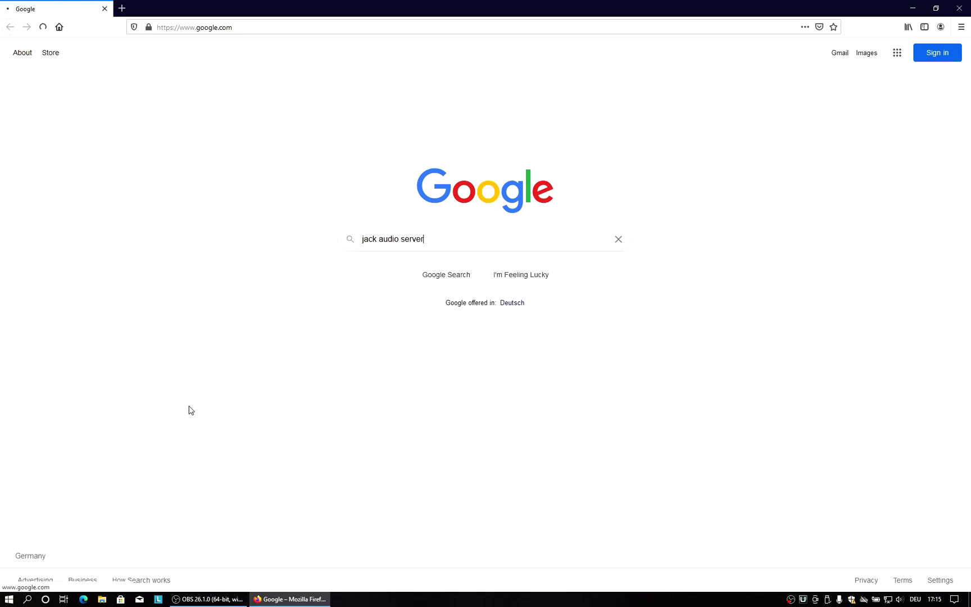
left_click(183, 146)
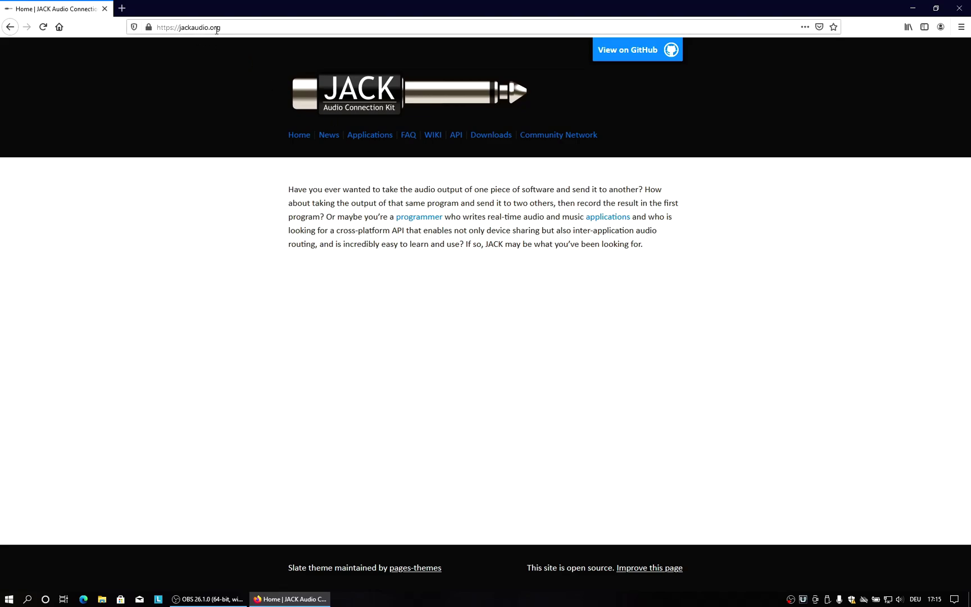
left_click(491, 136)
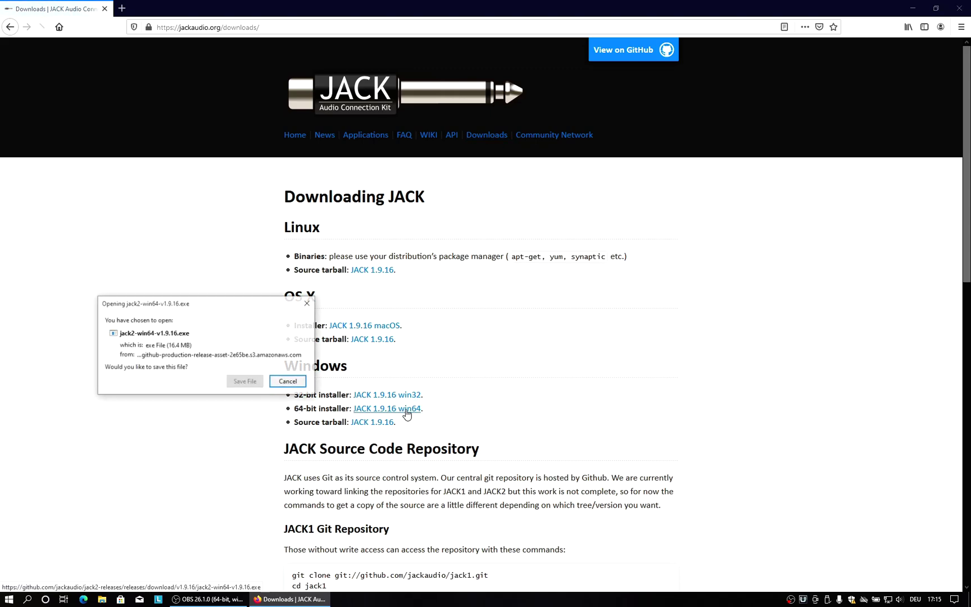
left_click(245, 382)
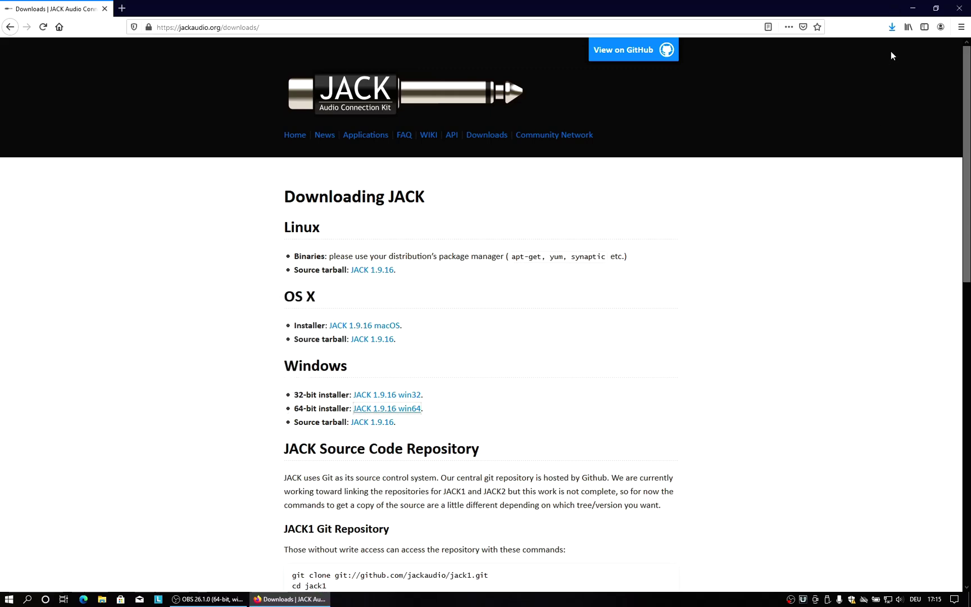
Close Firefox and open the Downloads folder in File Explorer.
left_click(958, 11)
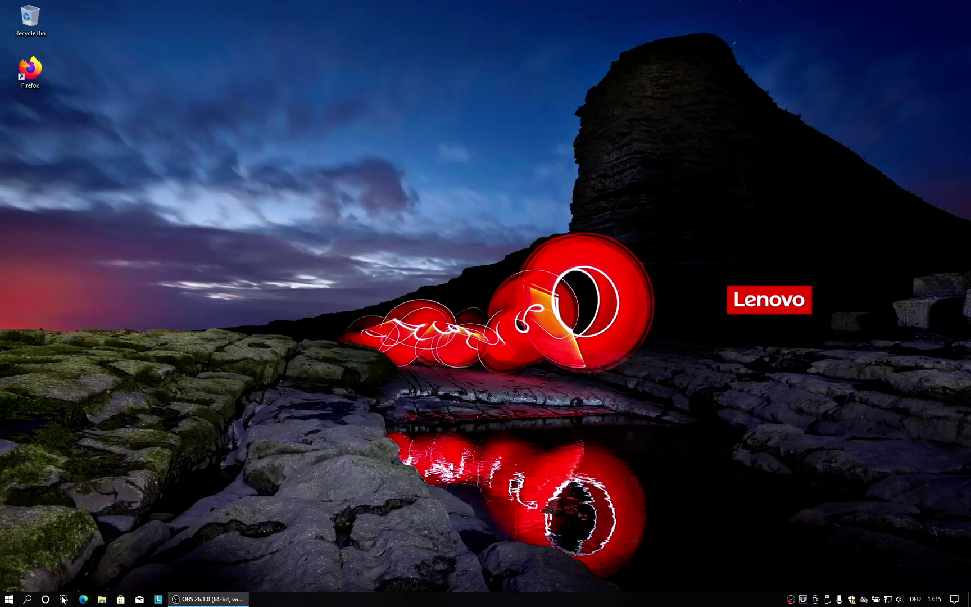
left_click(101, 599)
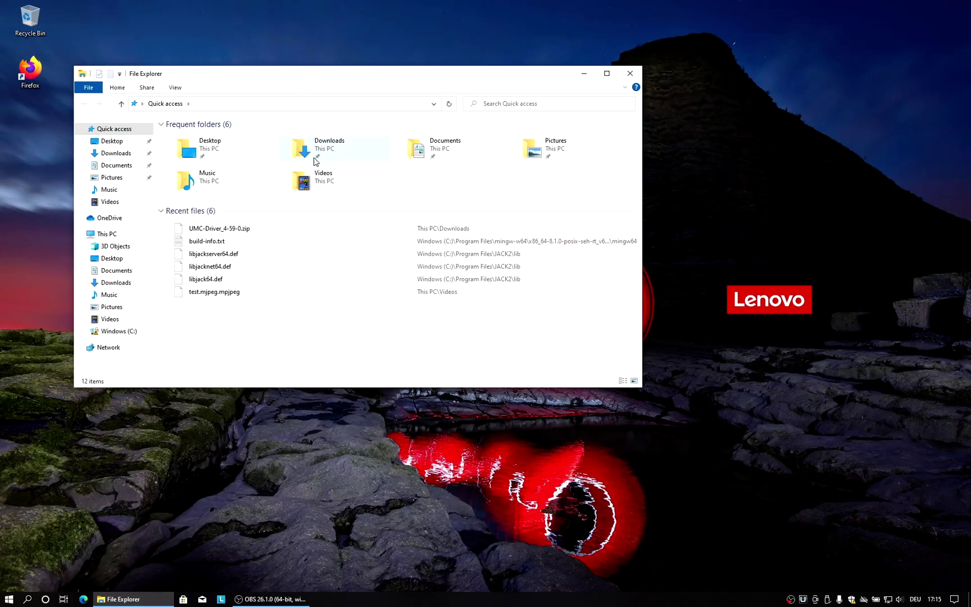
double_click(313, 157)
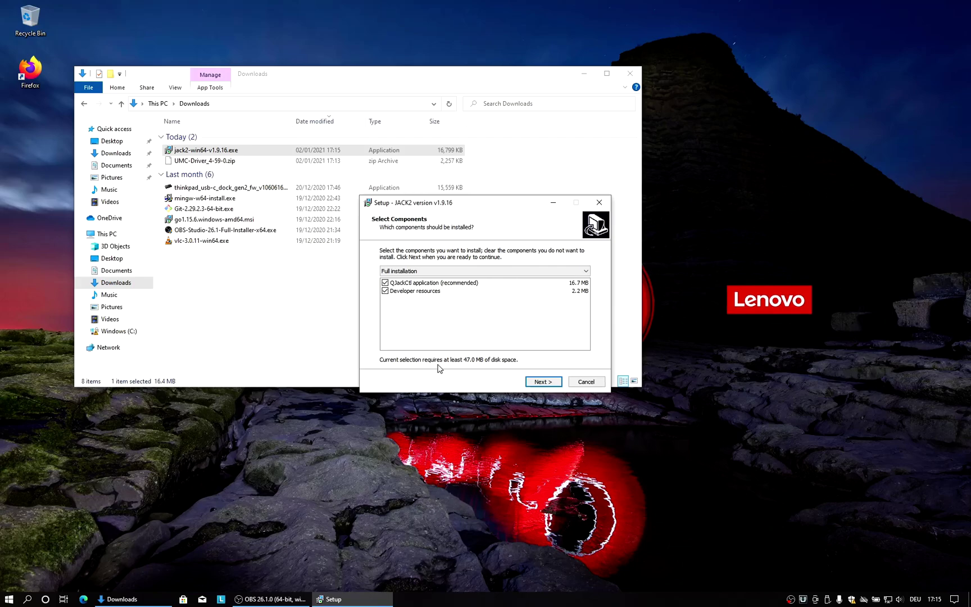
Install JACK2 1.9.16 with full components and the default Start Menu folder.
left_click(549, 384)
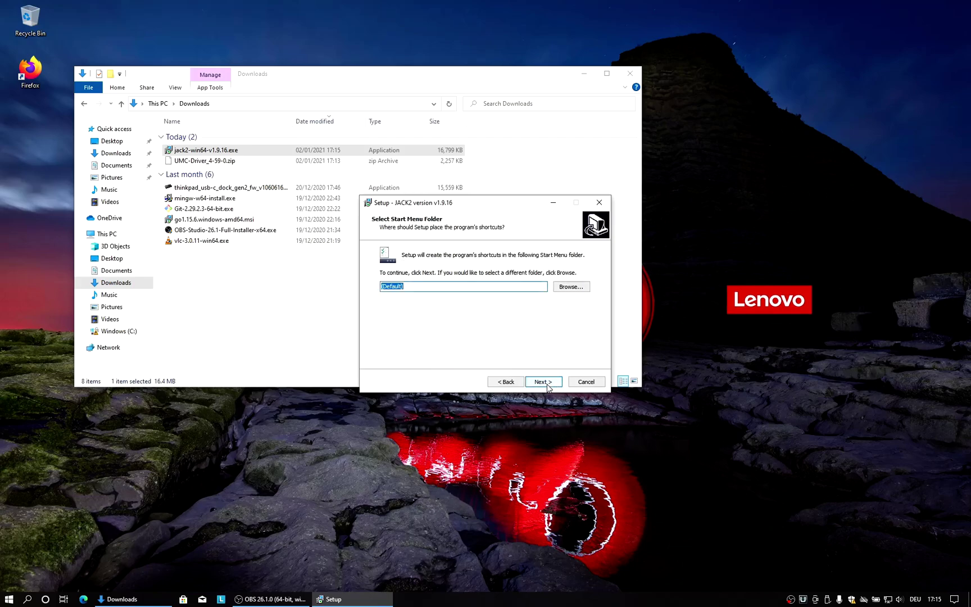
left_click(543, 382)
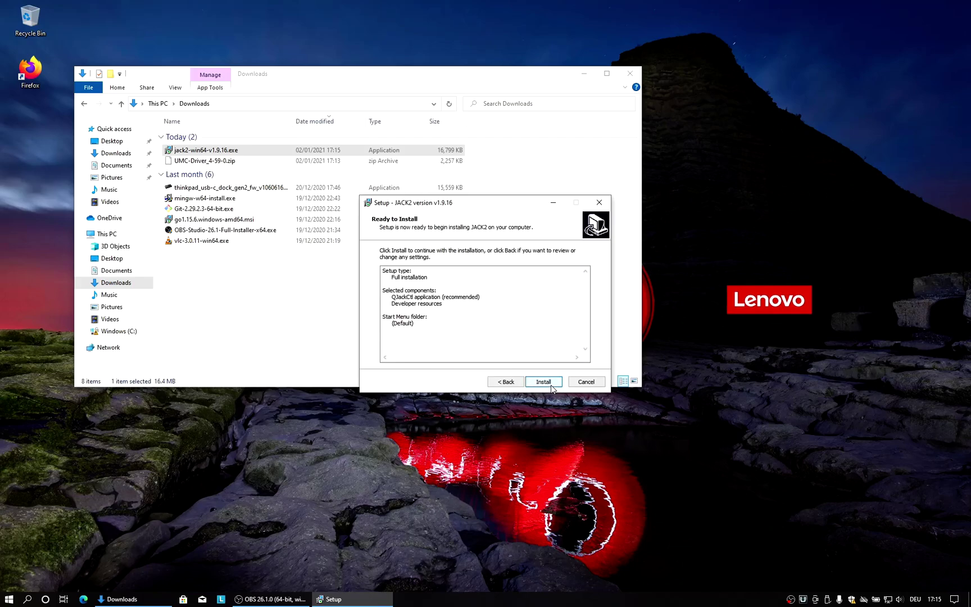
left_click(551, 386)
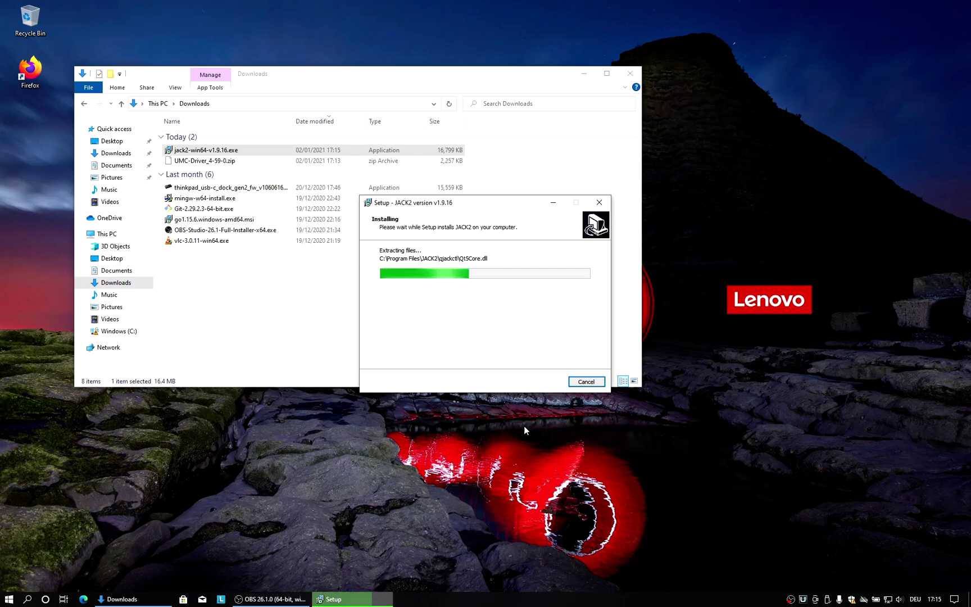
left_click(545, 382)
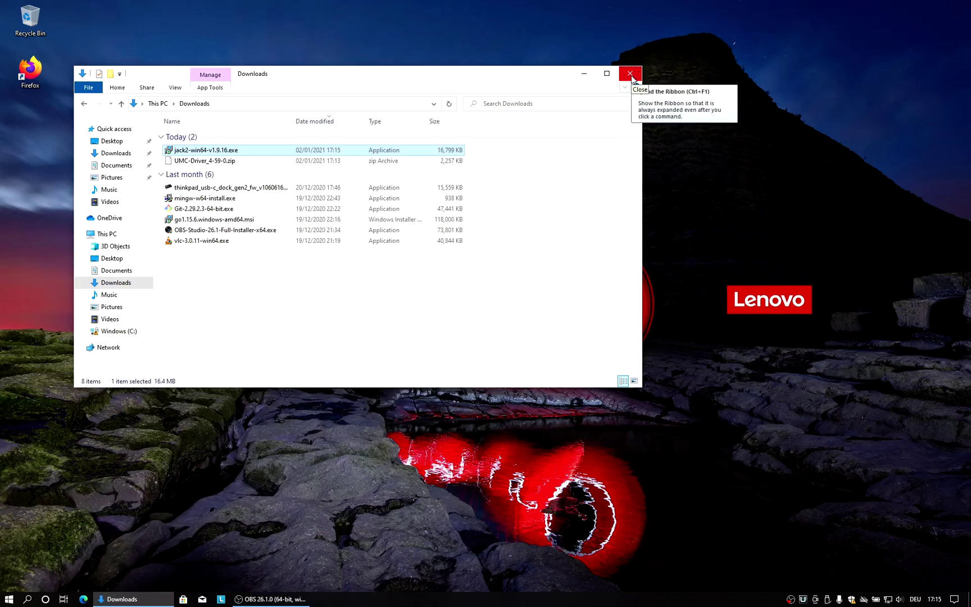
Launch QjackCtl from the Start menu and place its Setup window below the JACK window.
key("super")
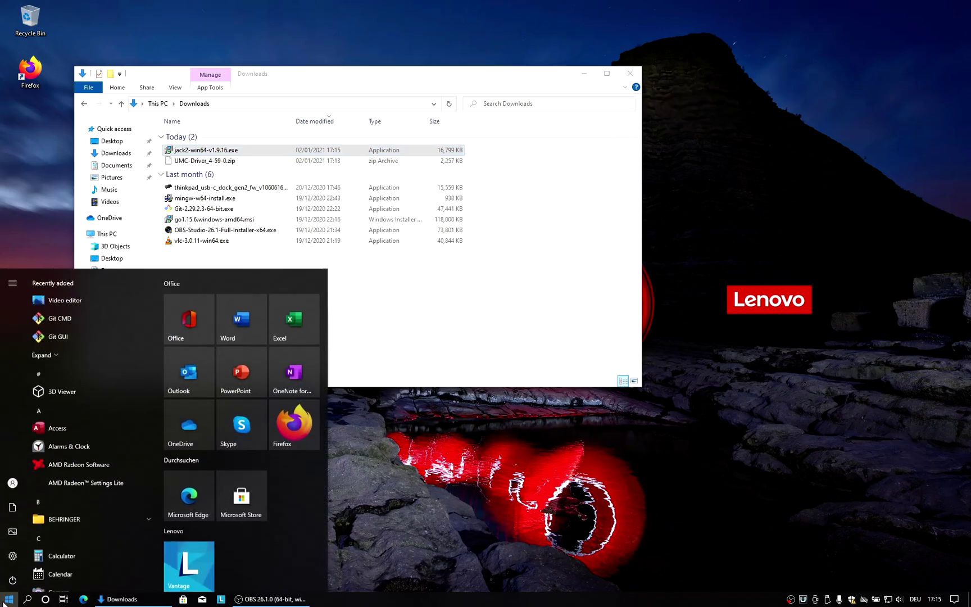
scroll(88, 546, "down", 15)
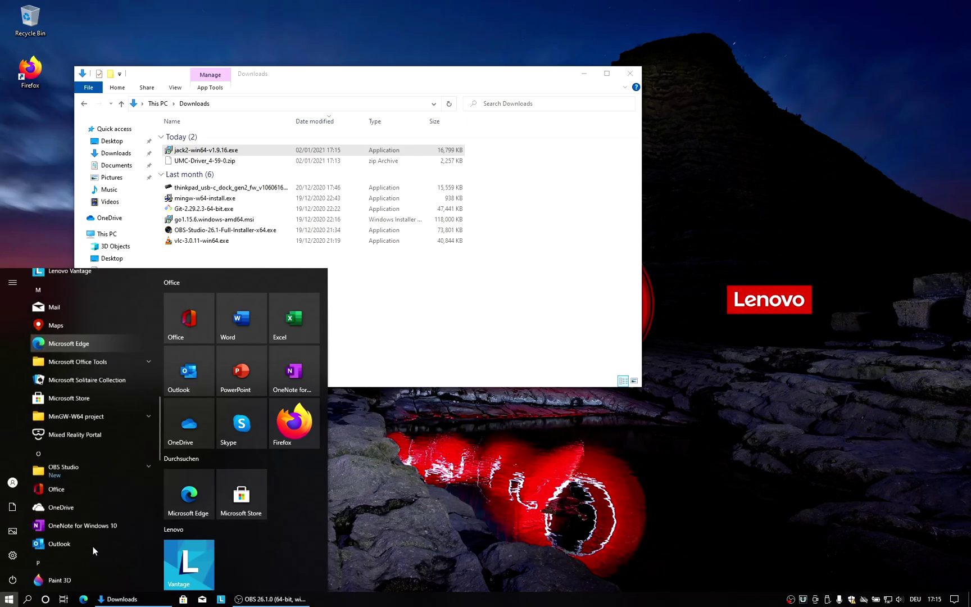
scroll(96, 546, "down", 2)
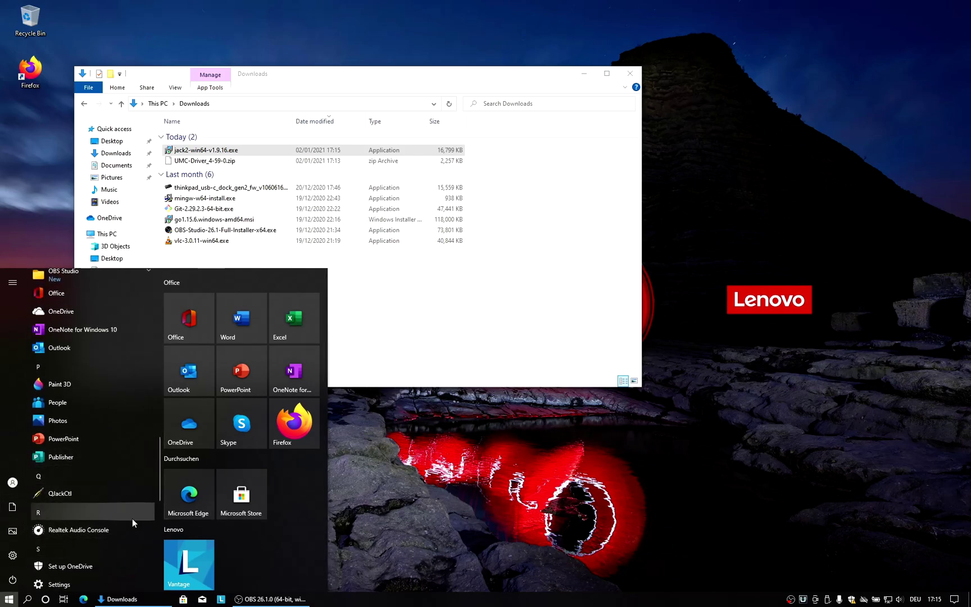
scroll(77, 500, "down", 2)
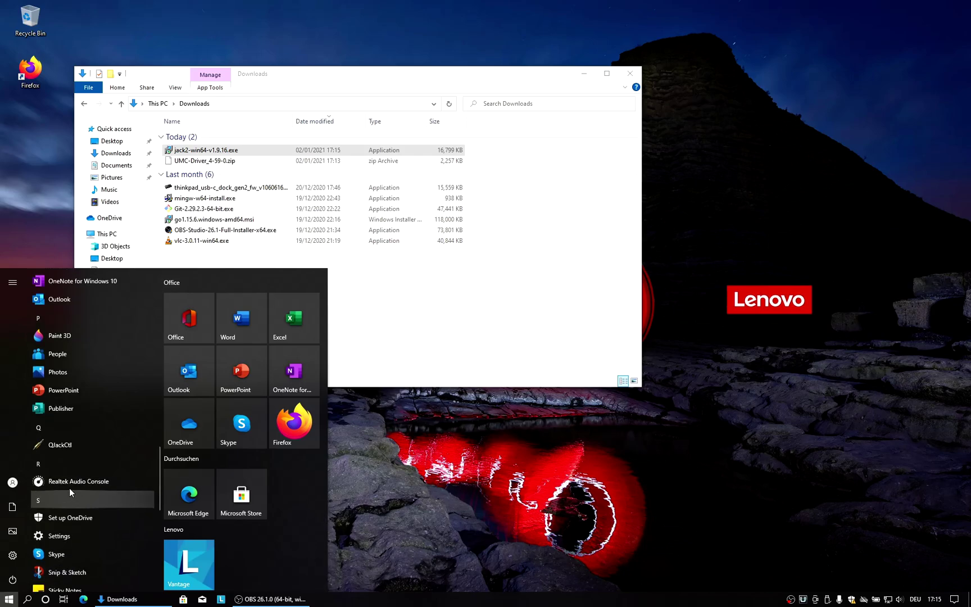
left_click(66, 446)
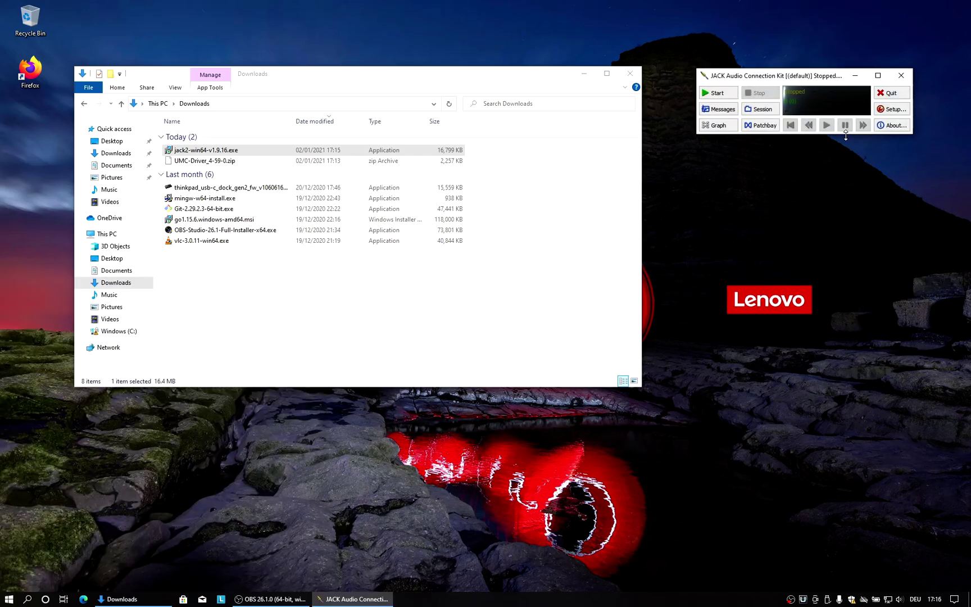
left_click(892, 111)
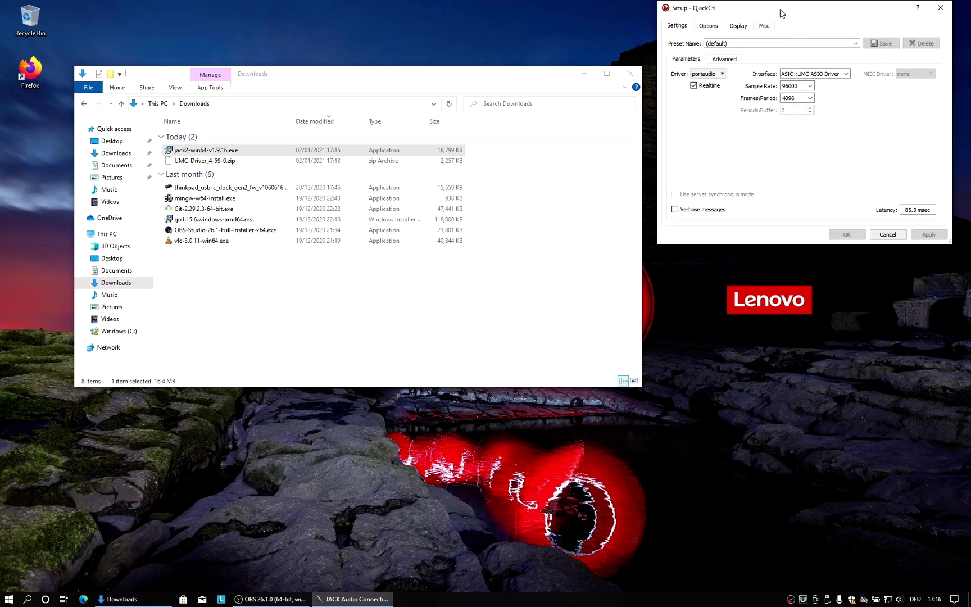
left_click_drag(781, 11, 784, 185)
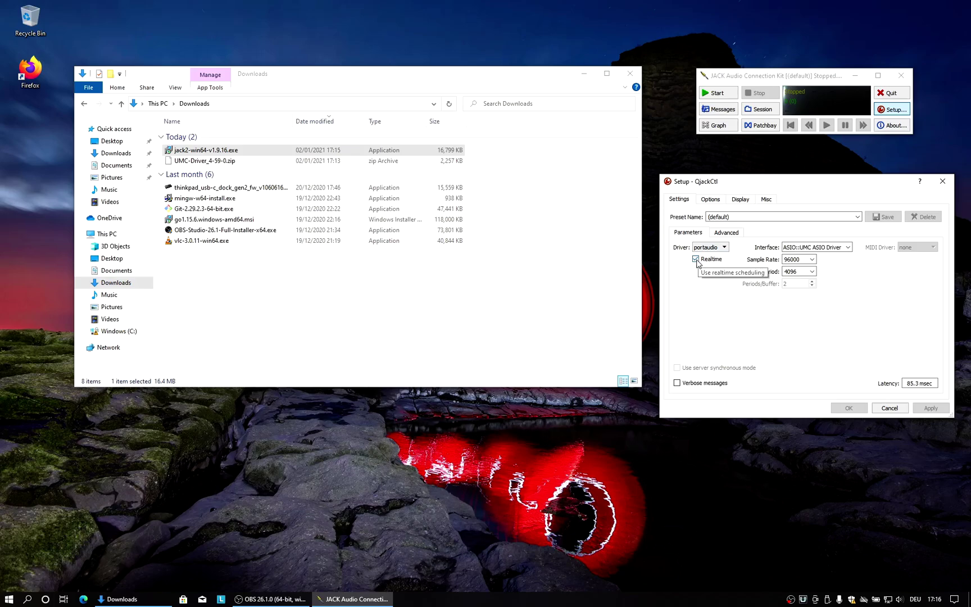
Set the Interface to ASIO::UMC ASIO Driver.
left_click(847, 247)
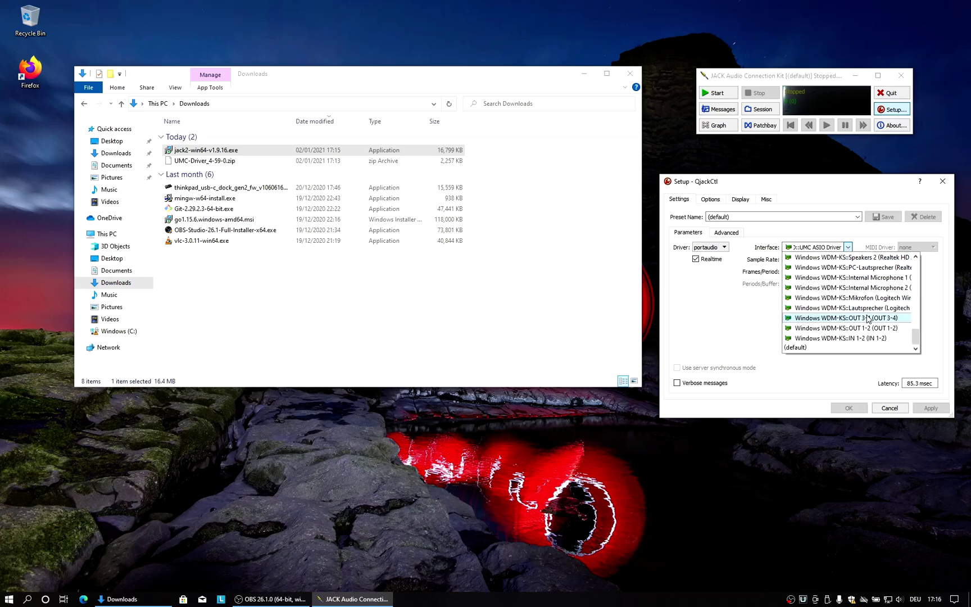
scroll(865, 315, "up", 5)
scroll(868, 318, "up", 3)
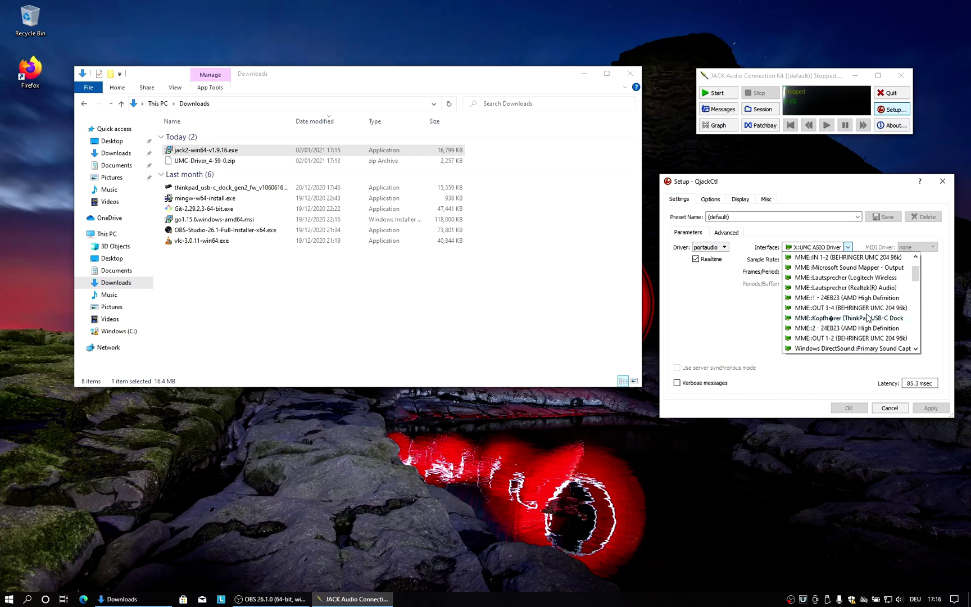
scroll(868, 318, "down", 3)
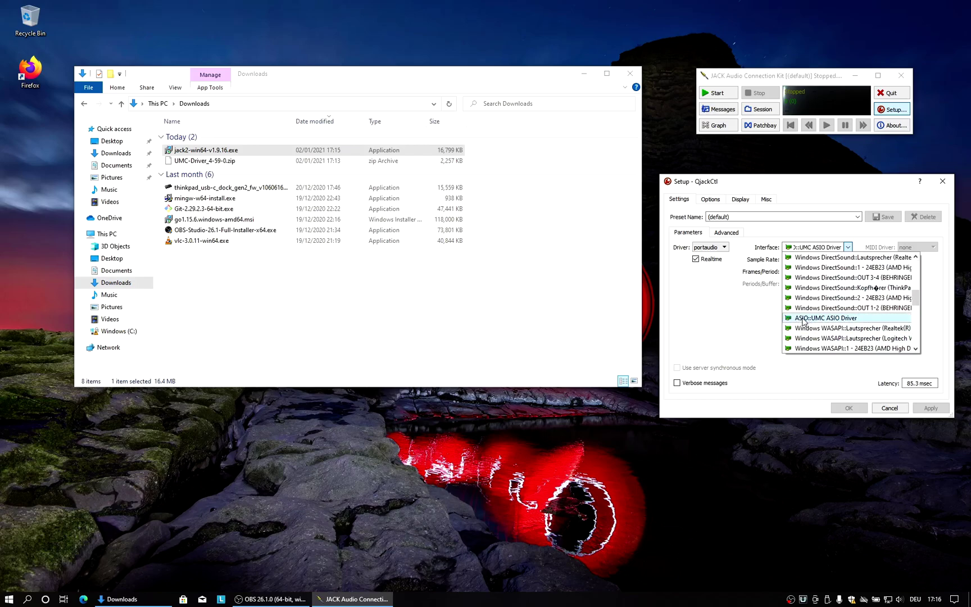
left_click(806, 319)
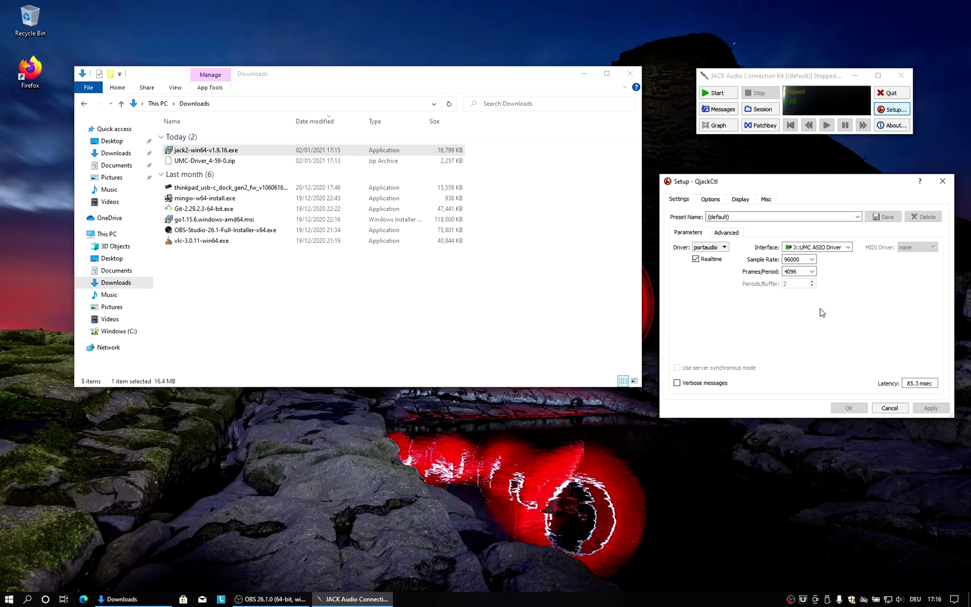
Keep Sample Rate 96000 and Frames/Period 4096, and check the Advanced tab.
left_click(811, 259)
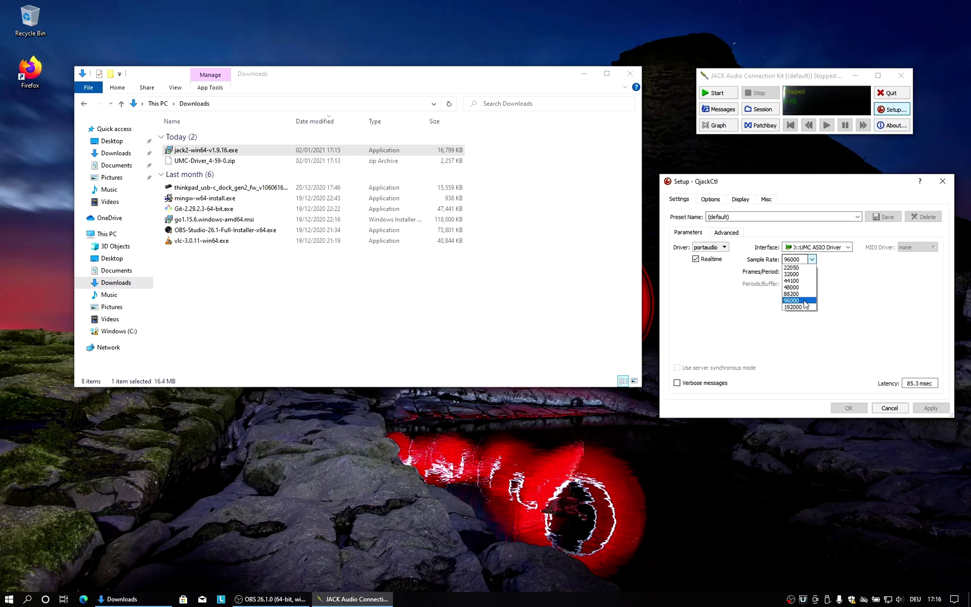
left_click(804, 302)
left_click(812, 259)
left_click(805, 301)
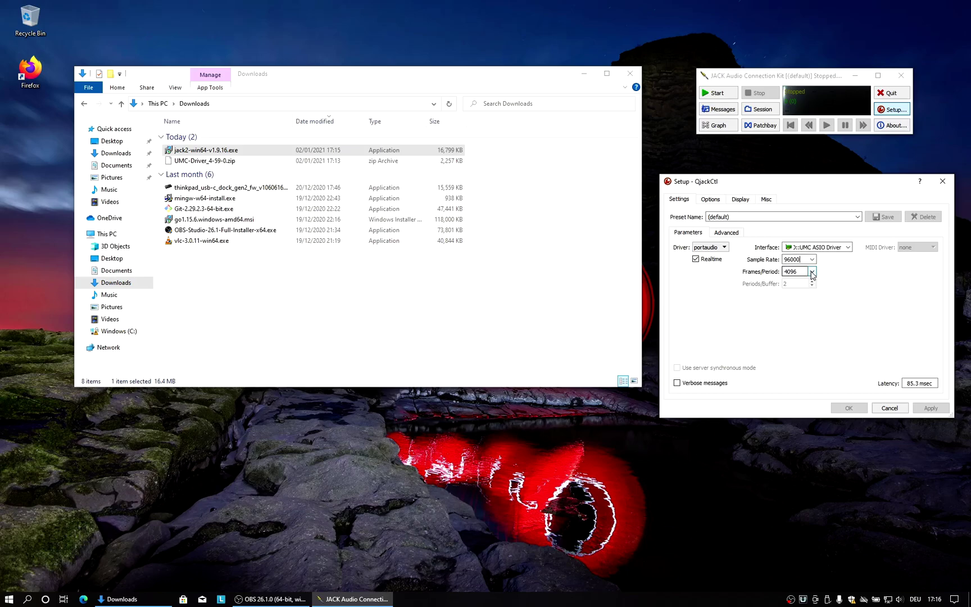
left_click(812, 272)
left_click(802, 334)
left_click(735, 233)
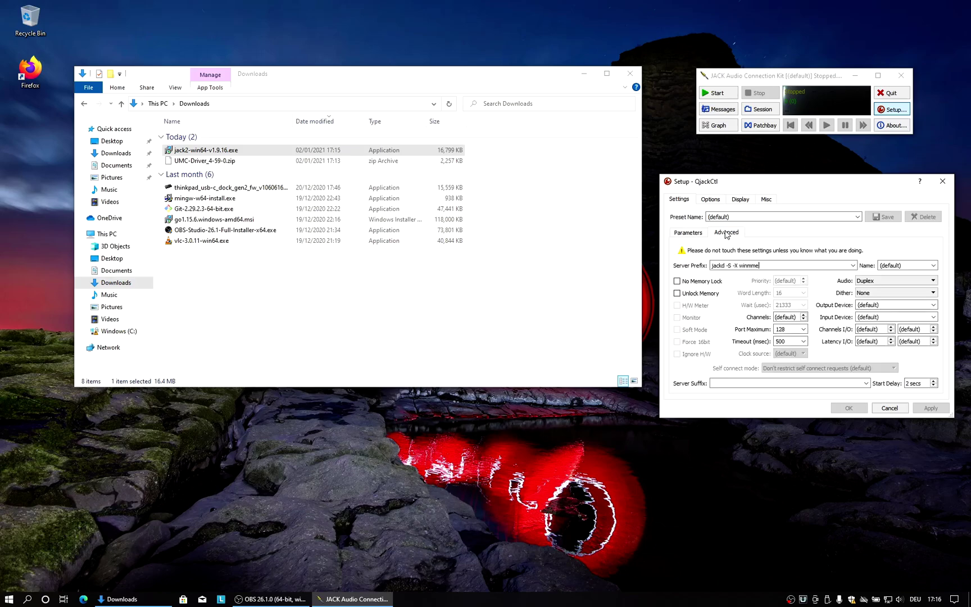
left_click(684, 236)
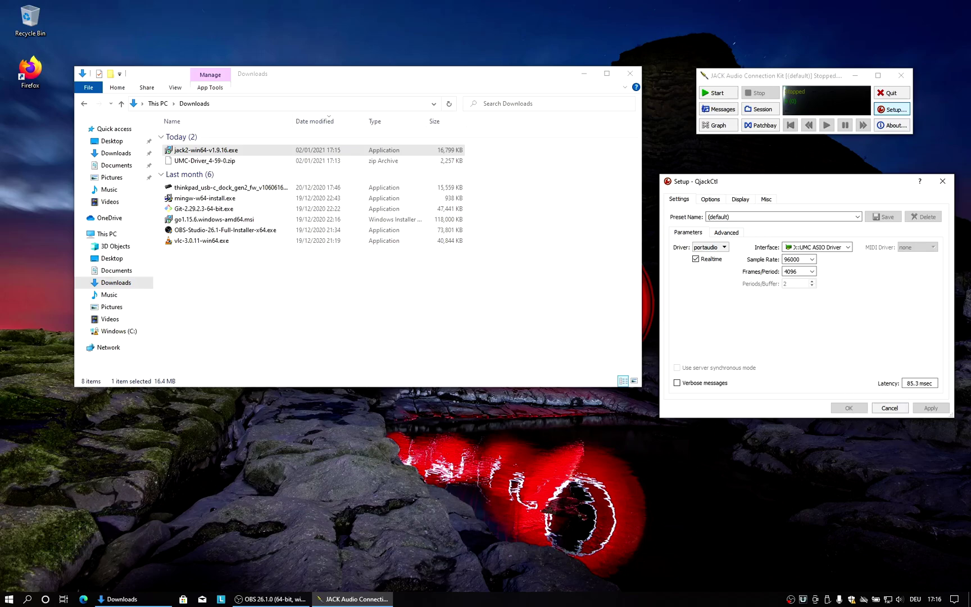
Close the JACK server settings and start the JACK audio server.
left_click(942, 182)
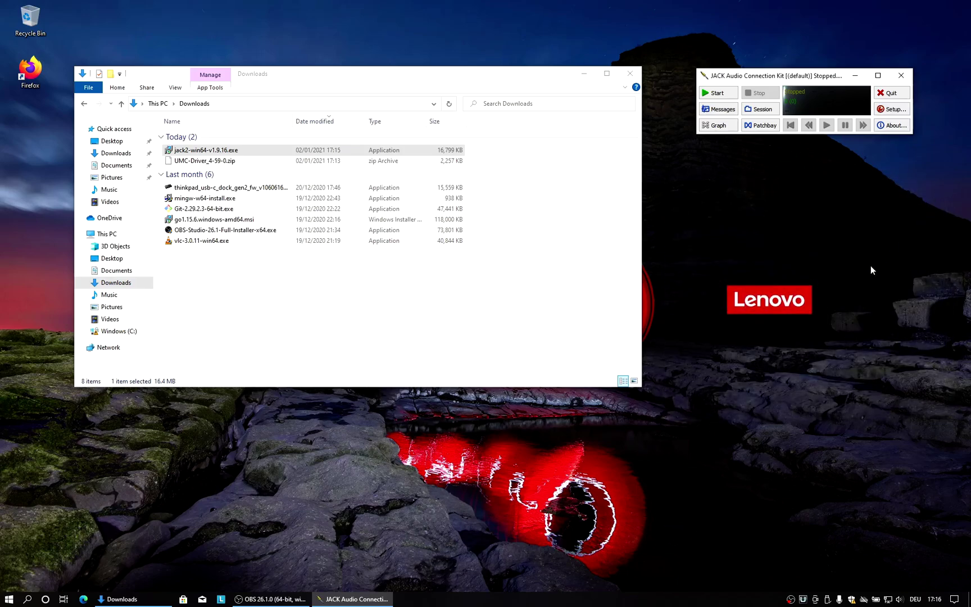
mouse_move(374, 79)
left_mouse_down()
mouse_move(342, 106)
mouse_move(361, 78)
left_mouse_up()
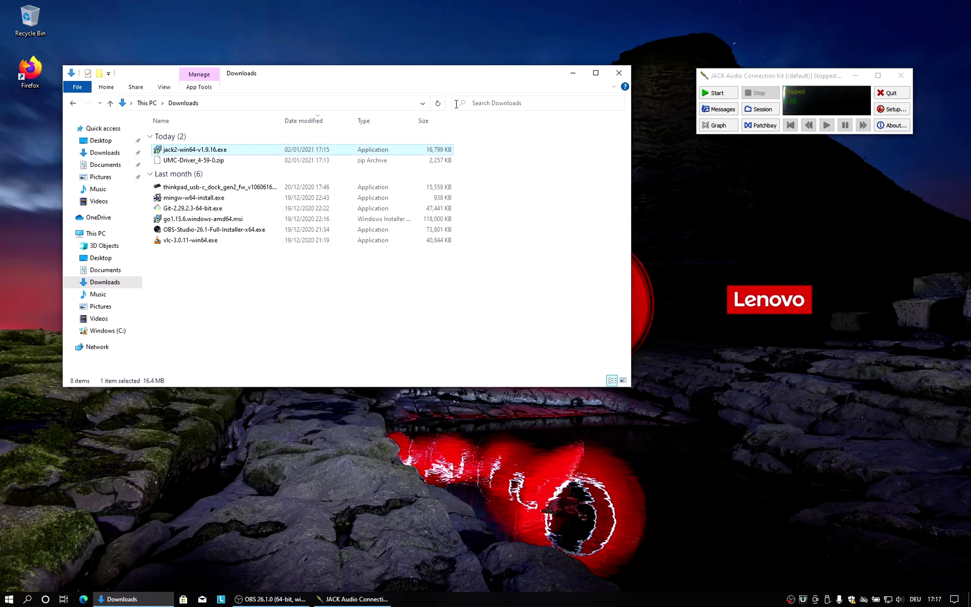
left_click(720, 94)
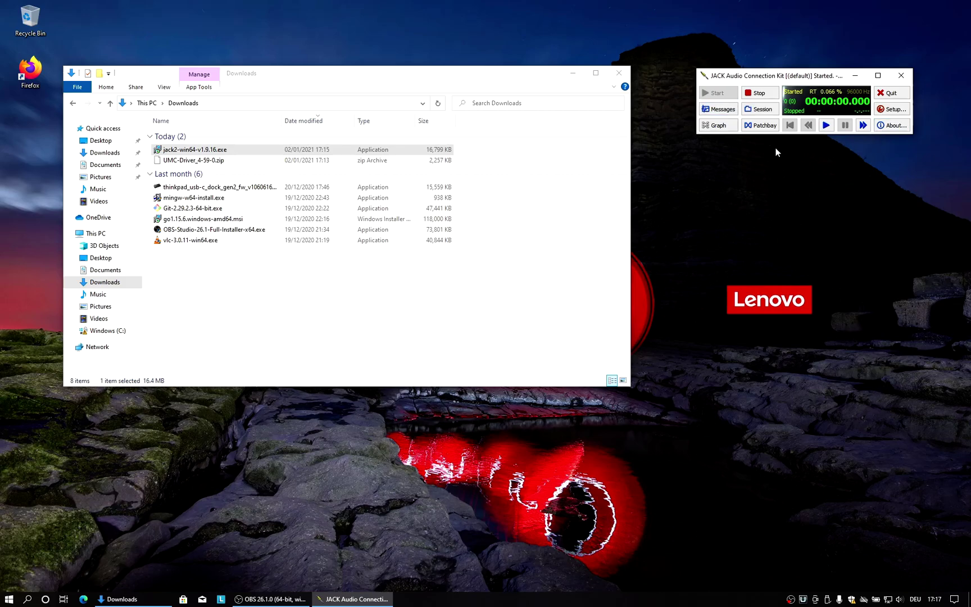
Inspect the system capture and playback ports in the JACK connection graph, then close it.
left_click(719, 125)
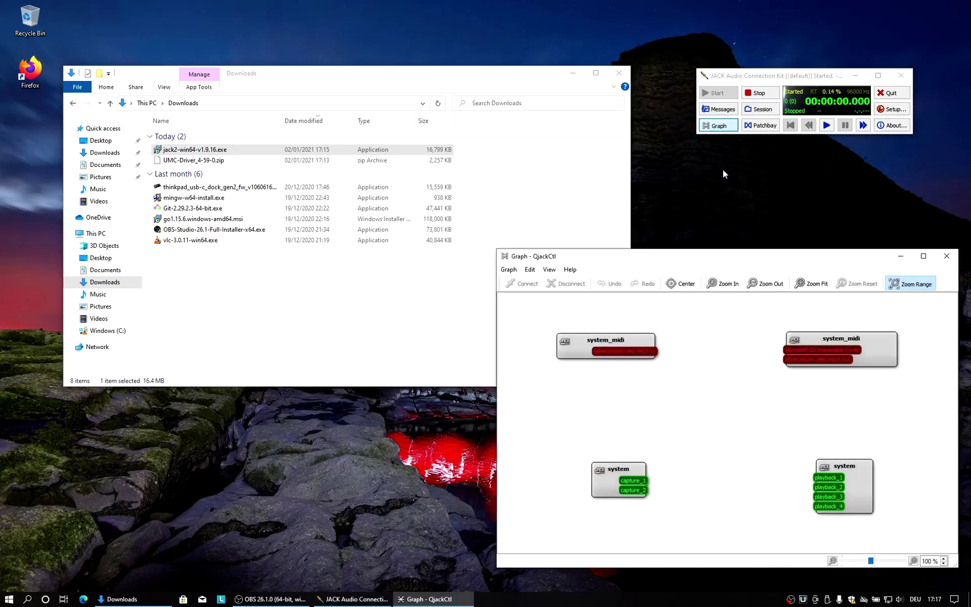
left_click_drag(709, 264, 648, 262)
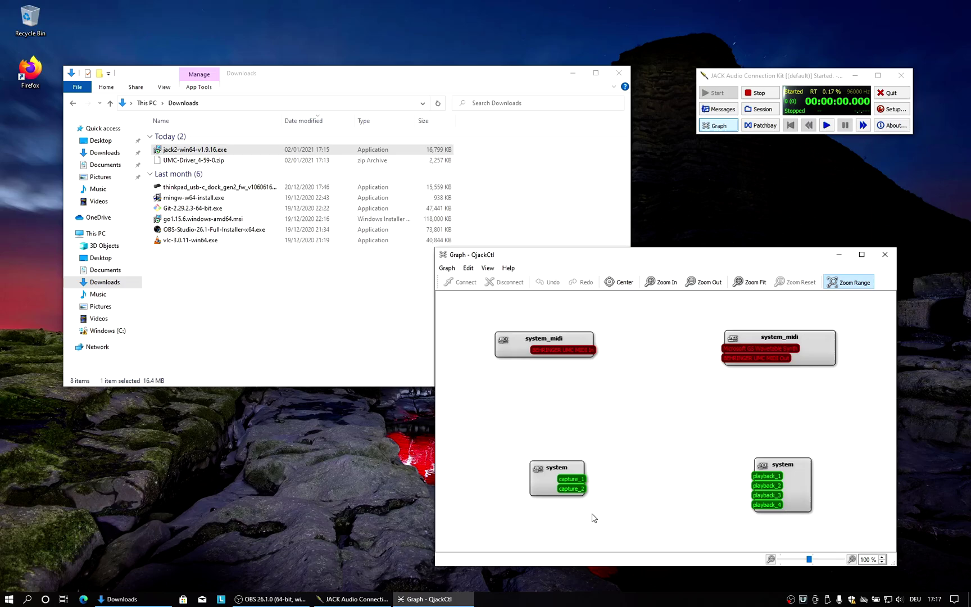
left_click(884, 256)
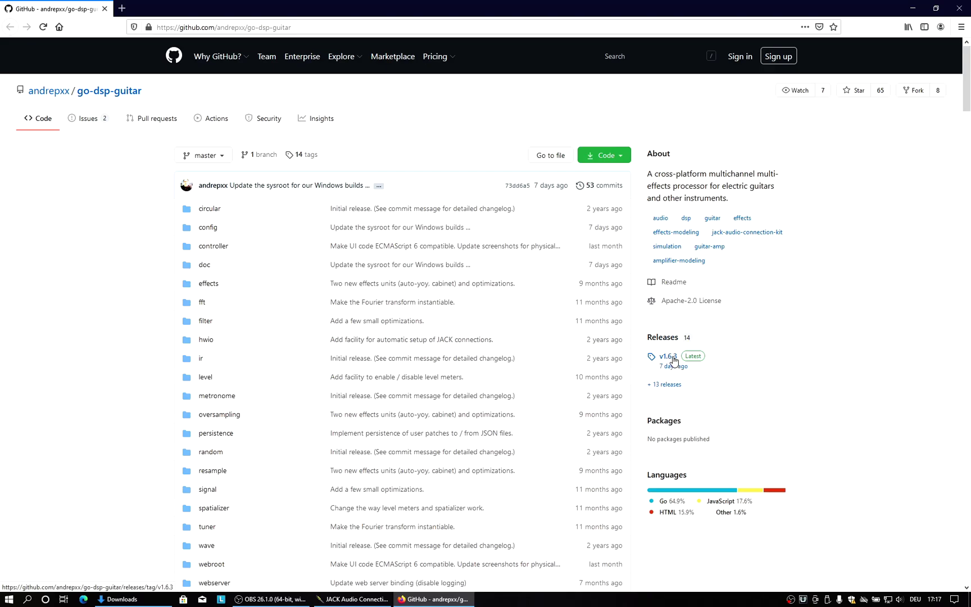
Save go-dsp-guitar-v1.6.3.tar.gz to disk from the v1.6.3 release page.
left_click(673, 360)
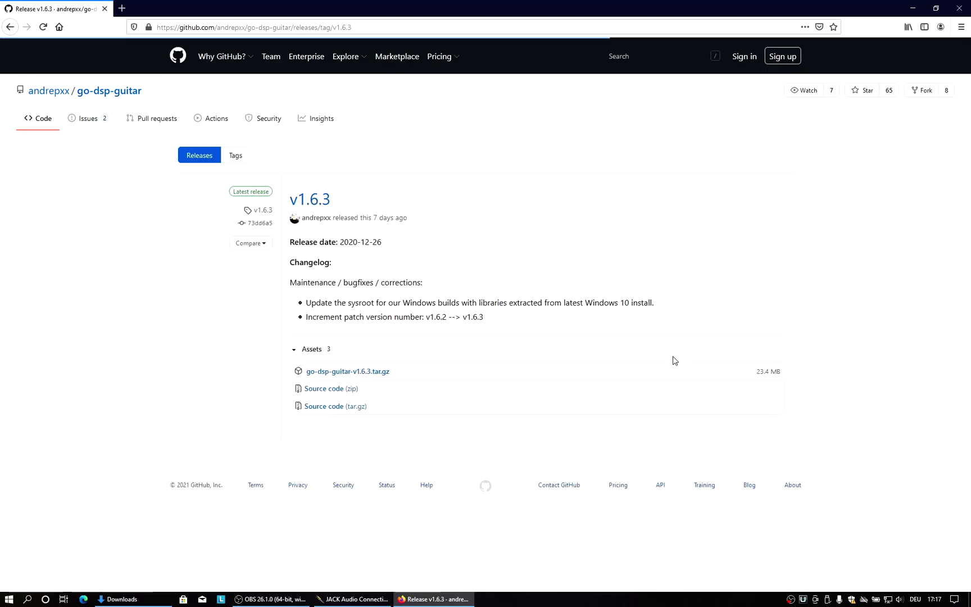
left_click(339, 372)
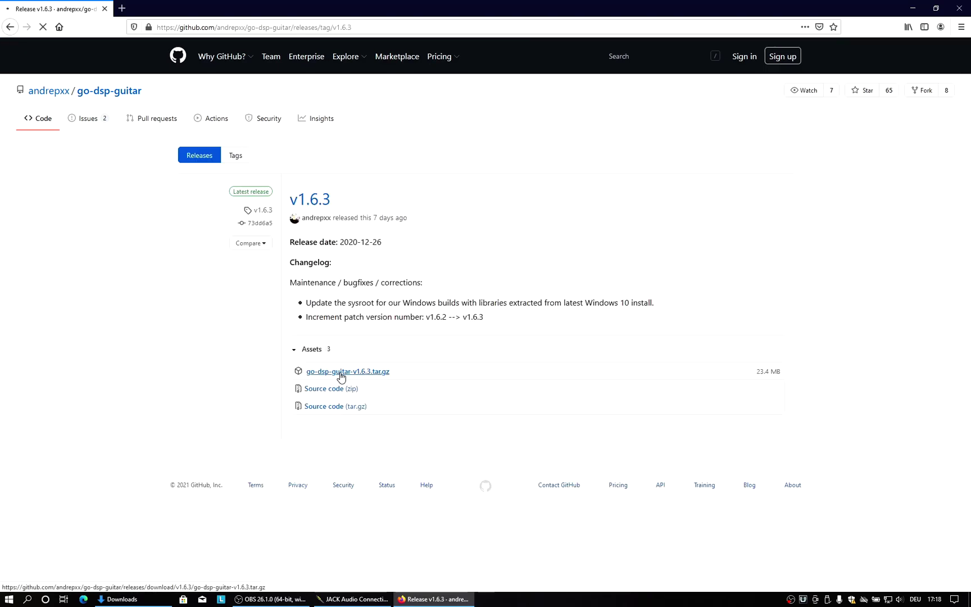
left_click(133, 403)
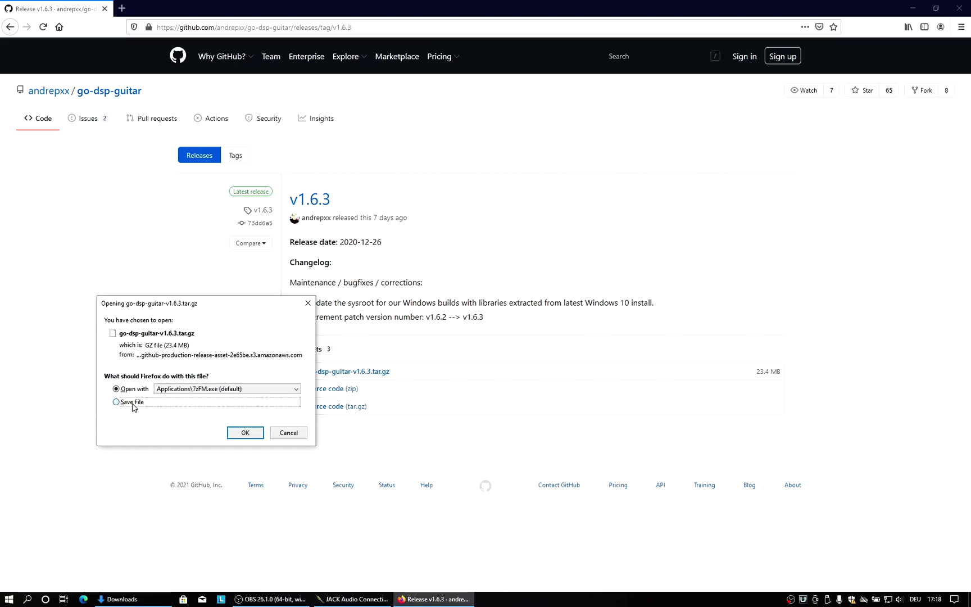
left_click(242, 433)
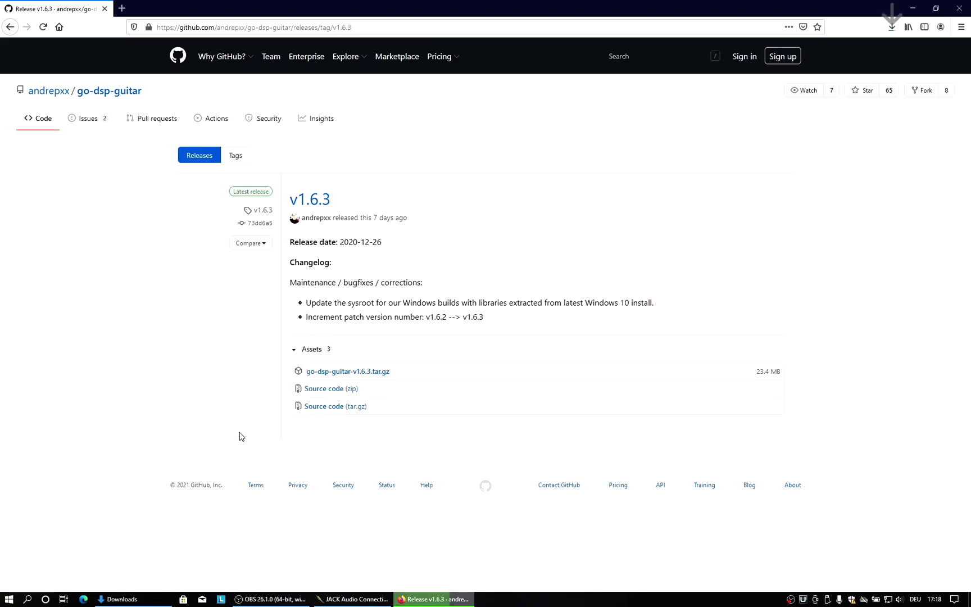
Close Firefox, try opening go-dsp-guitar-v1.6.3.tar.gz from Downloads, and cancel the app chooser.
left_click(960, 9)
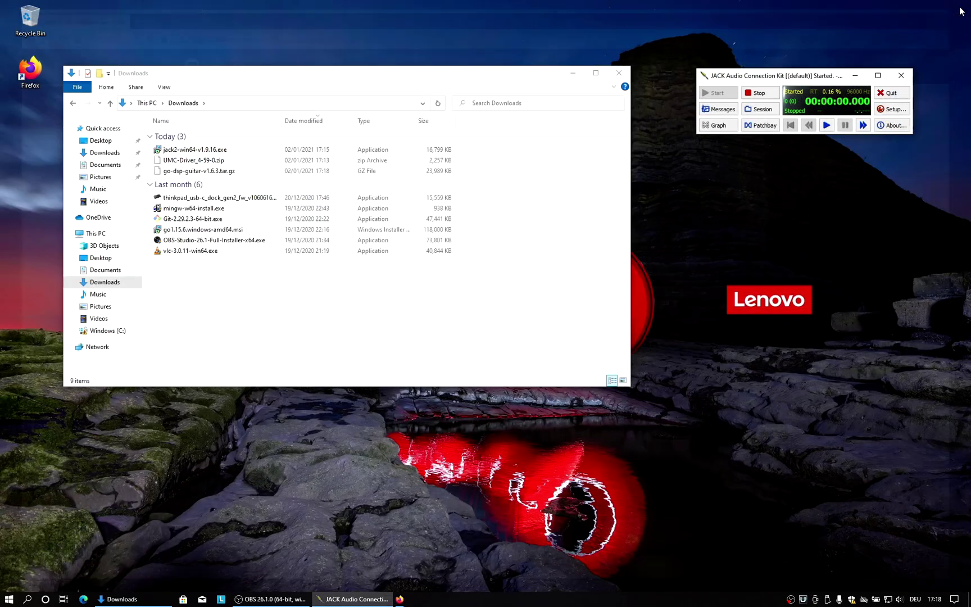
right_click(209, 170)
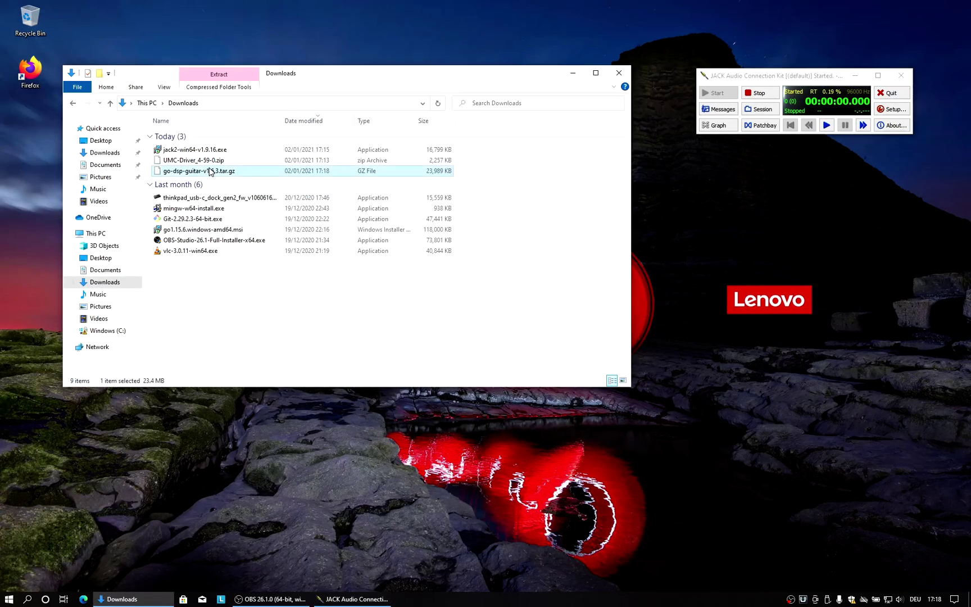
double_click(190, 172)
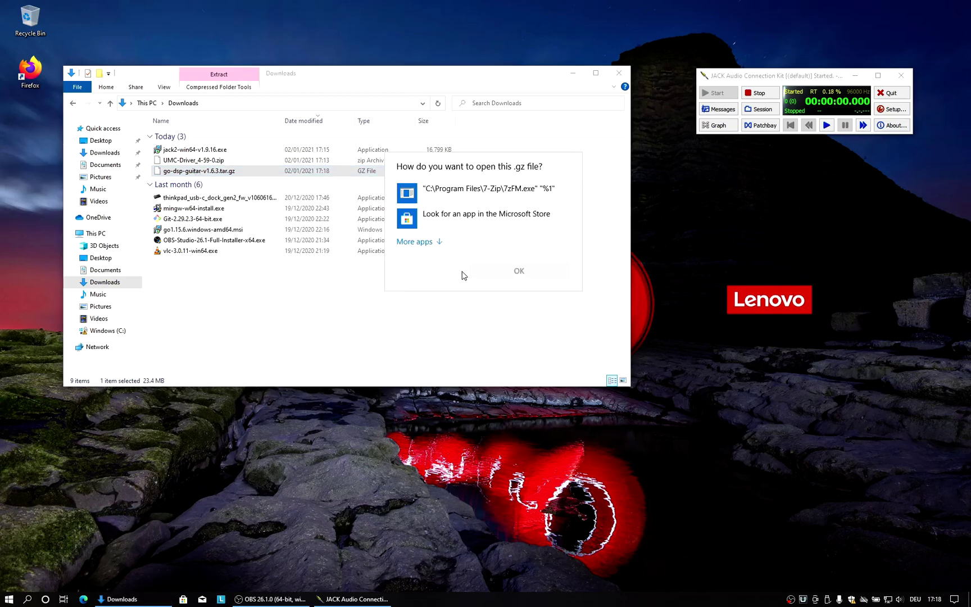
key("Escape")
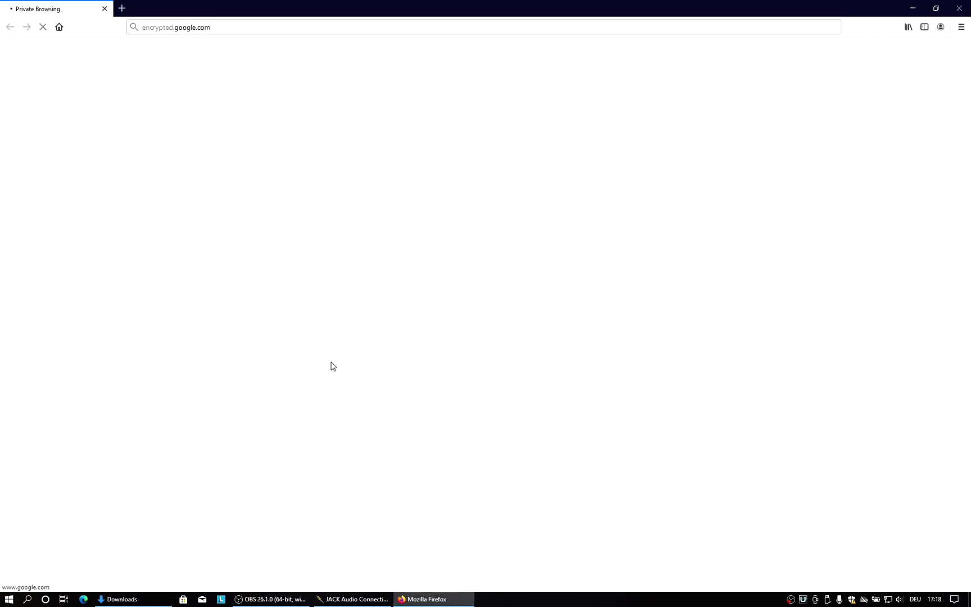
Accept Google's consent prompt and search Google for '7zip'.
left_click(607, 437)
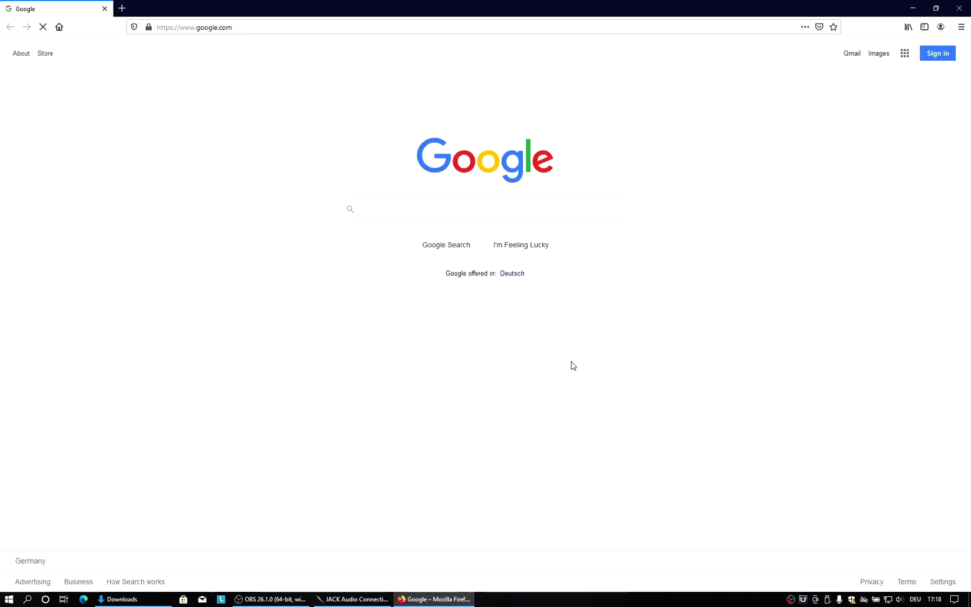
left_click(477, 209)
type("7zip")
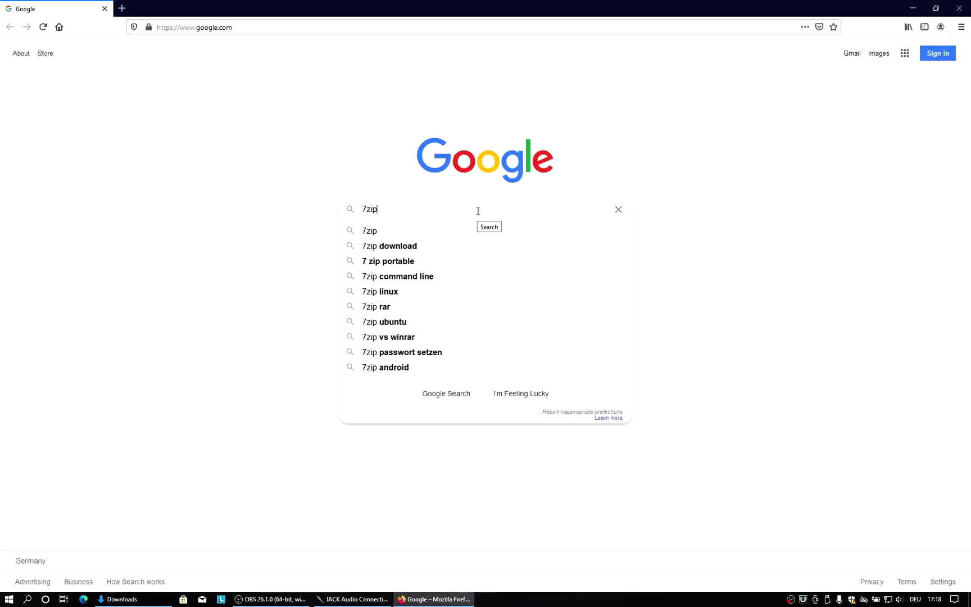
key("Return")
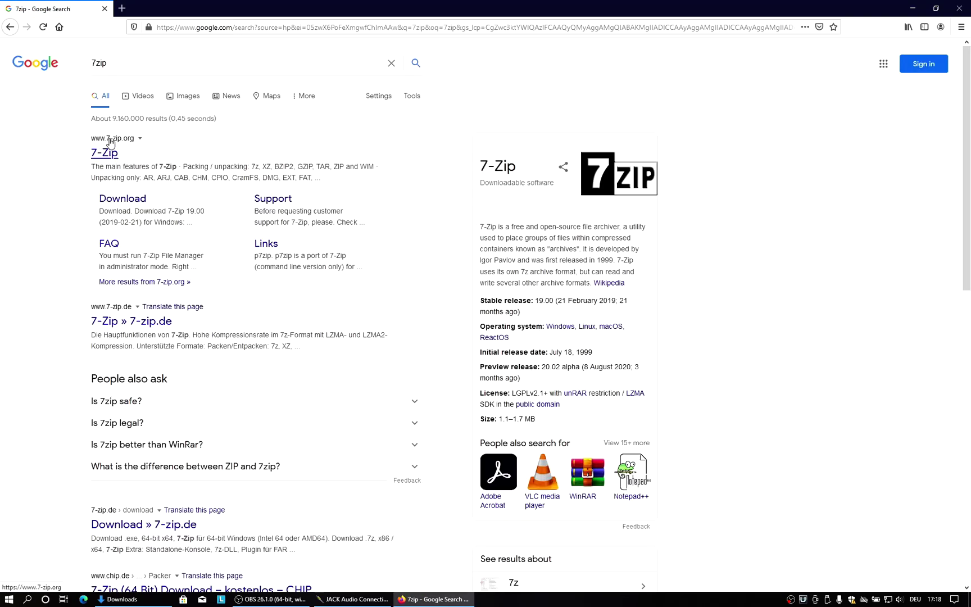
On 7-zip.org, save the 64-bit x64 7-Zip 19.00 installer (7z1900-x64.exe).
middle_click(107, 155)
left_click(104, 8)
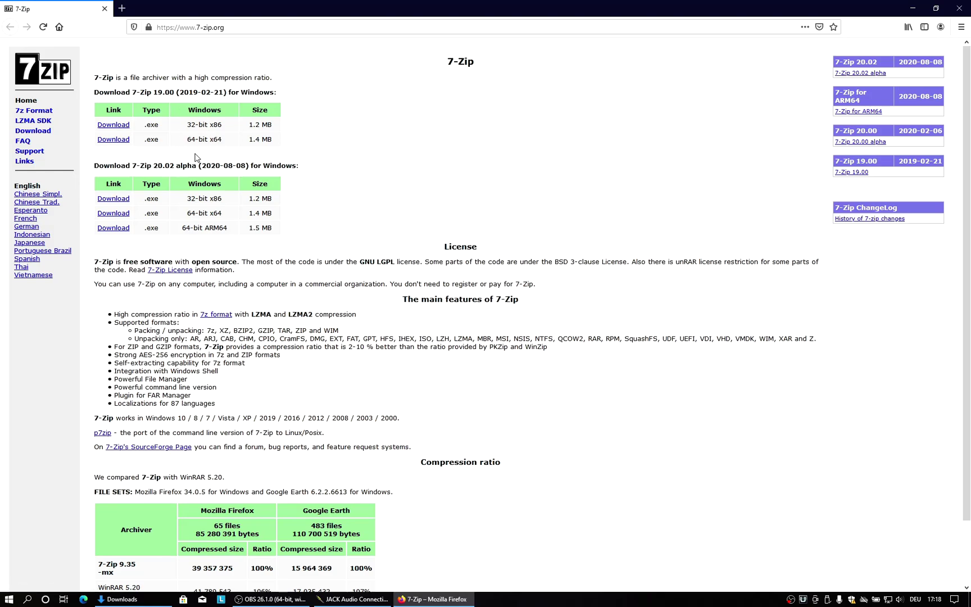
left_click(120, 140)
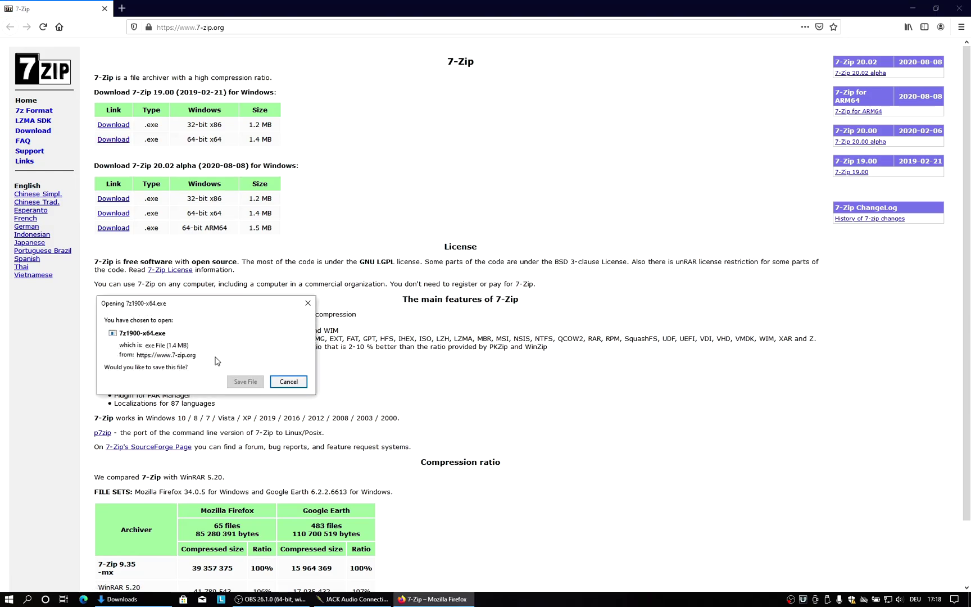
left_click(244, 380)
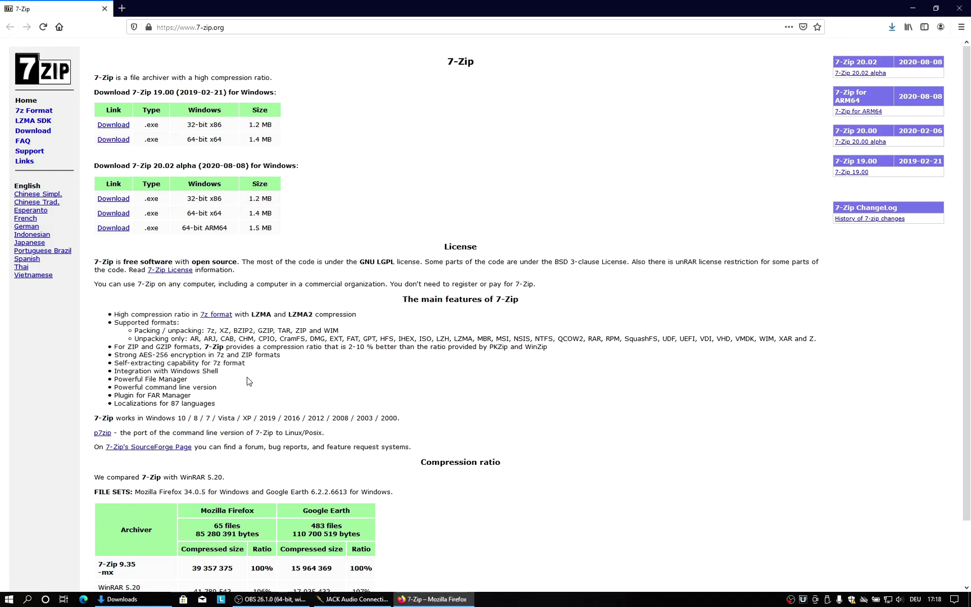
Finish the 7-Zip installation and launch 7-Zip File Manager from the Start menu.
left_click(892, 26)
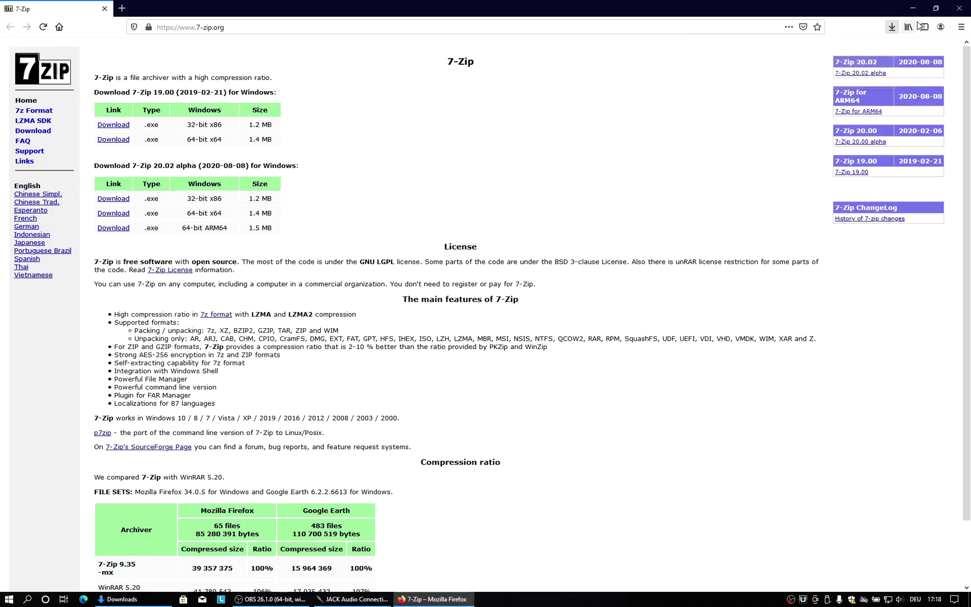
left_click(959, 8)
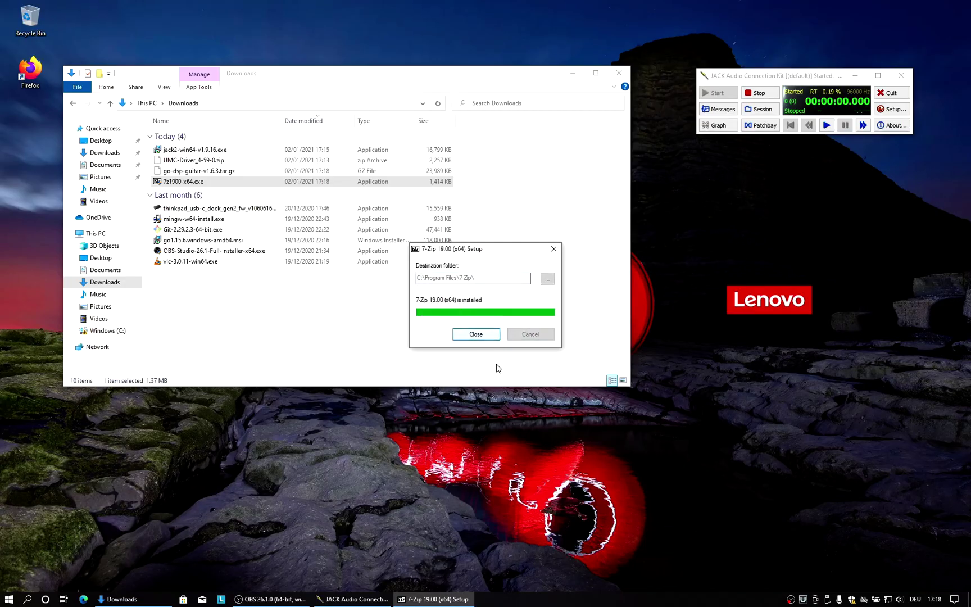
left_click(490, 336)
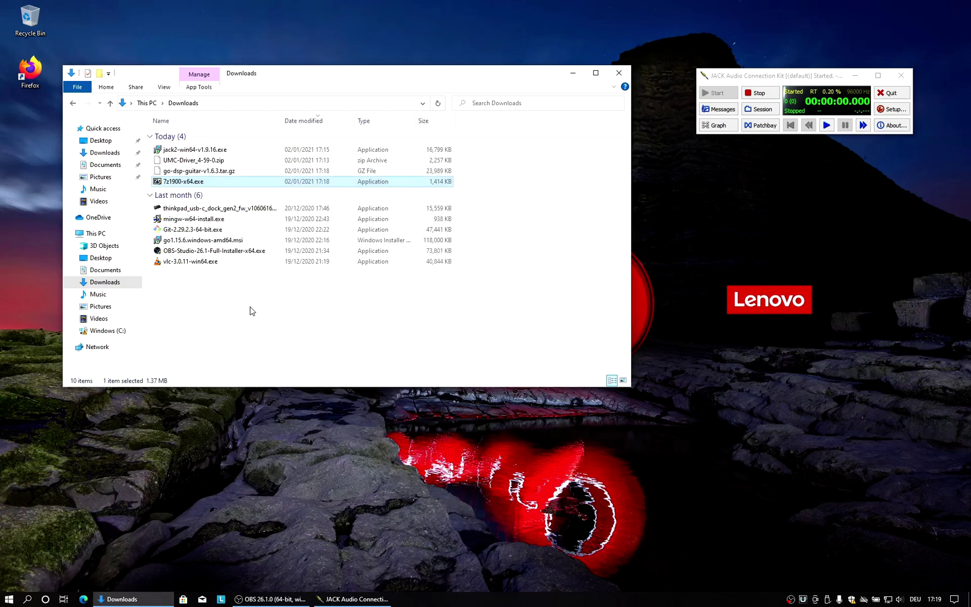
left_click(9, 599)
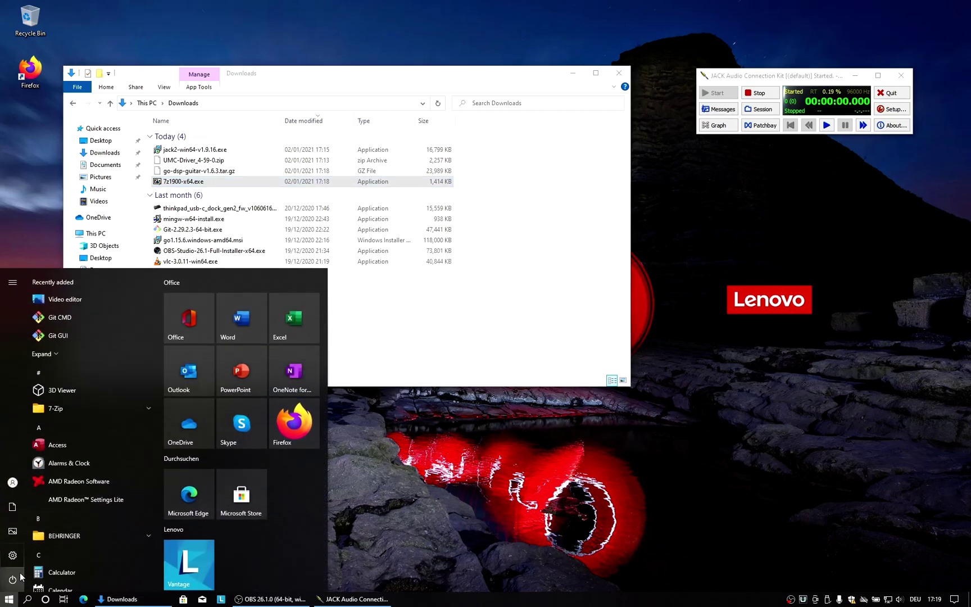
left_click(69, 411)
left_click(83, 422)
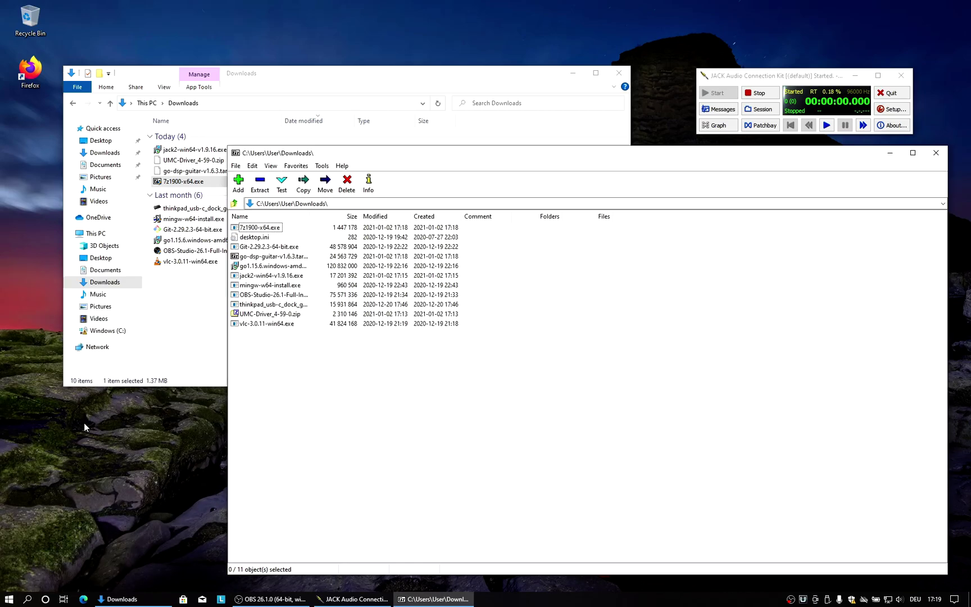
Review the file associations on 7-Zip's Options System tab, then close Options and File Manager.
left_click(327, 165)
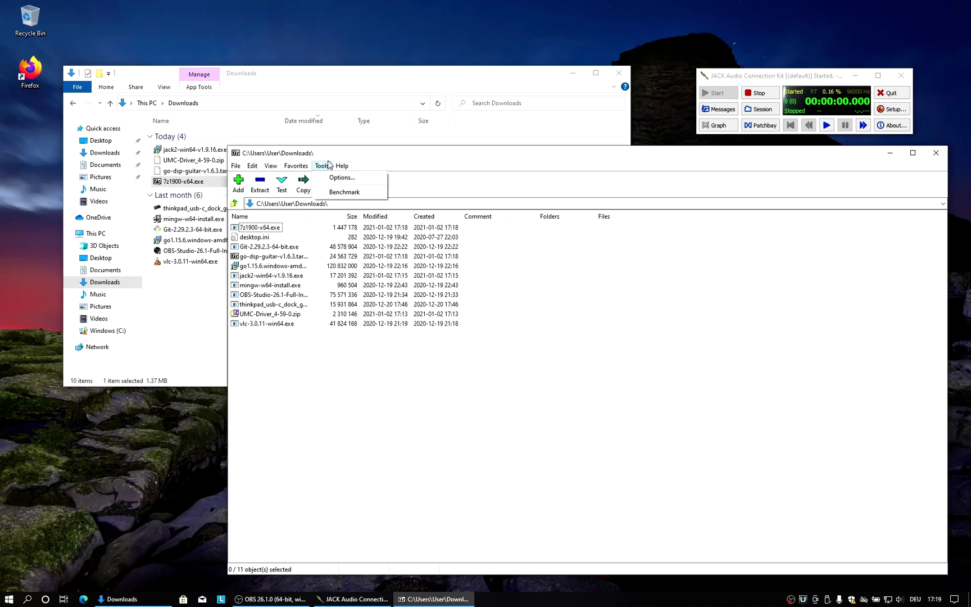
left_click(331, 177)
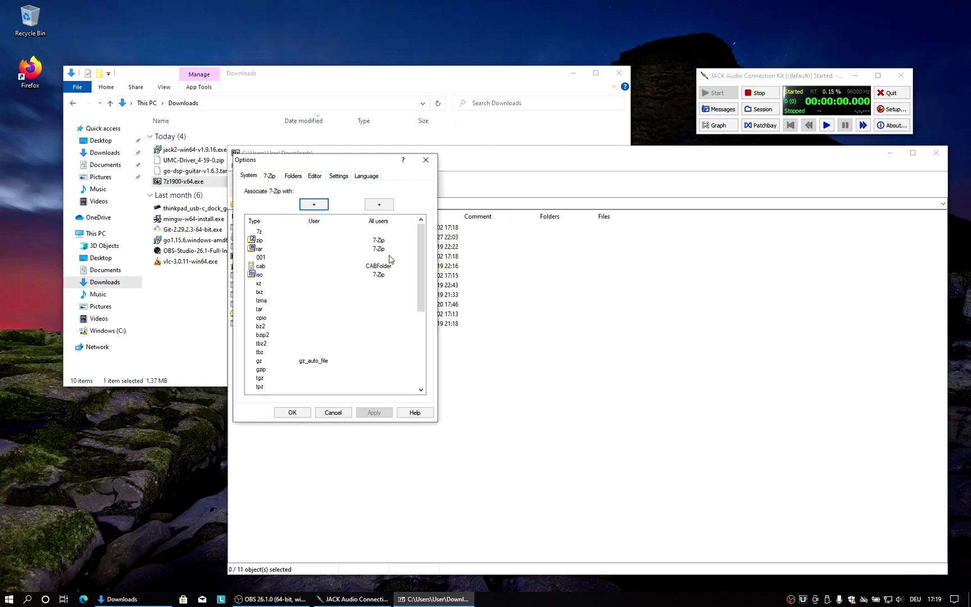
mouse_move(420, 253)
left_mouse_down()
mouse_move(414, 313)
mouse_move(430, 247)
left_mouse_up()
left_click(425, 160)
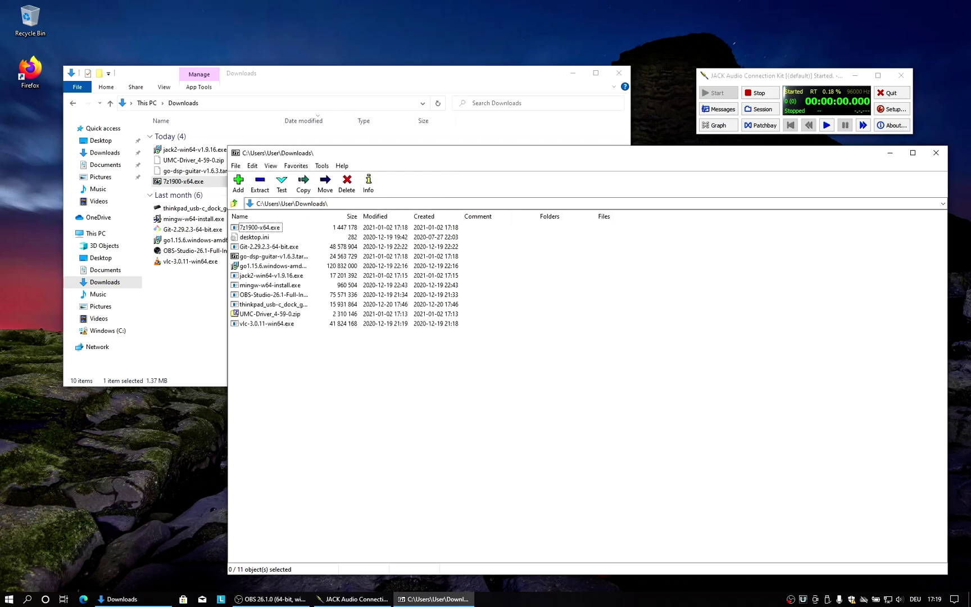
left_click(937, 154)
Open go-dsp-guitar-v1.6.3.tar.gz in 7-Zip and enter the inner .tar archive.
right_click(223, 172)
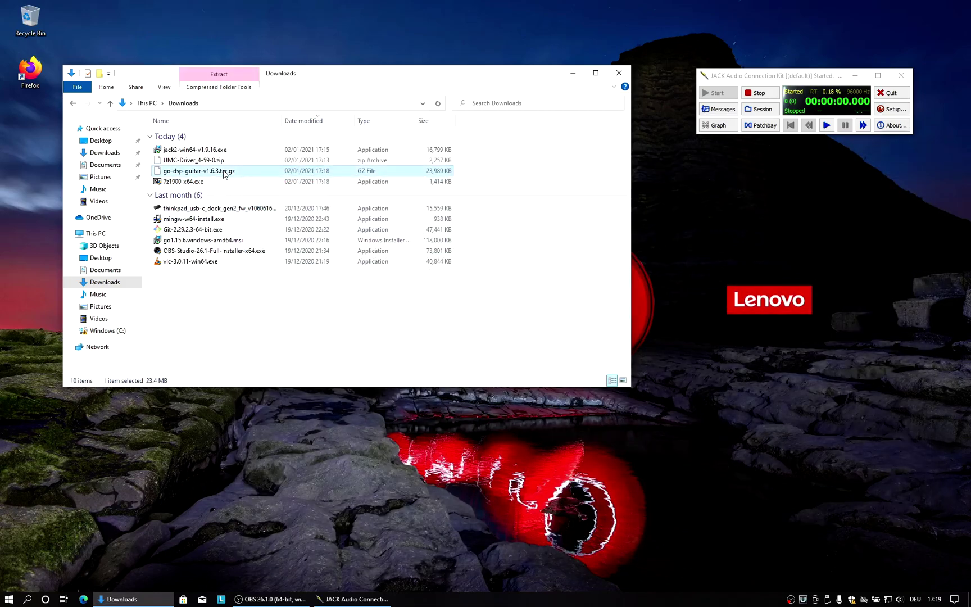
left_click(248, 179)
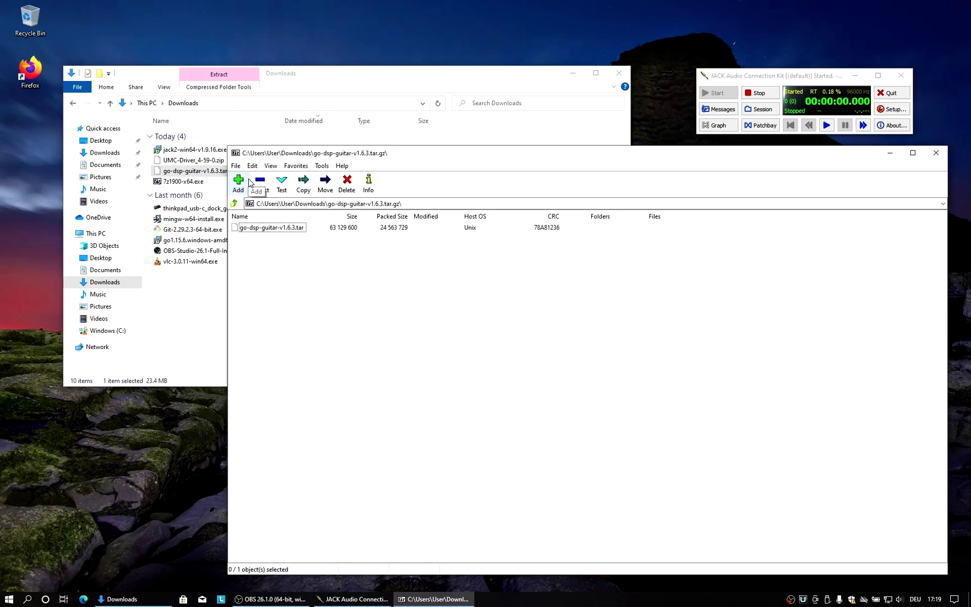
left_click(935, 154)
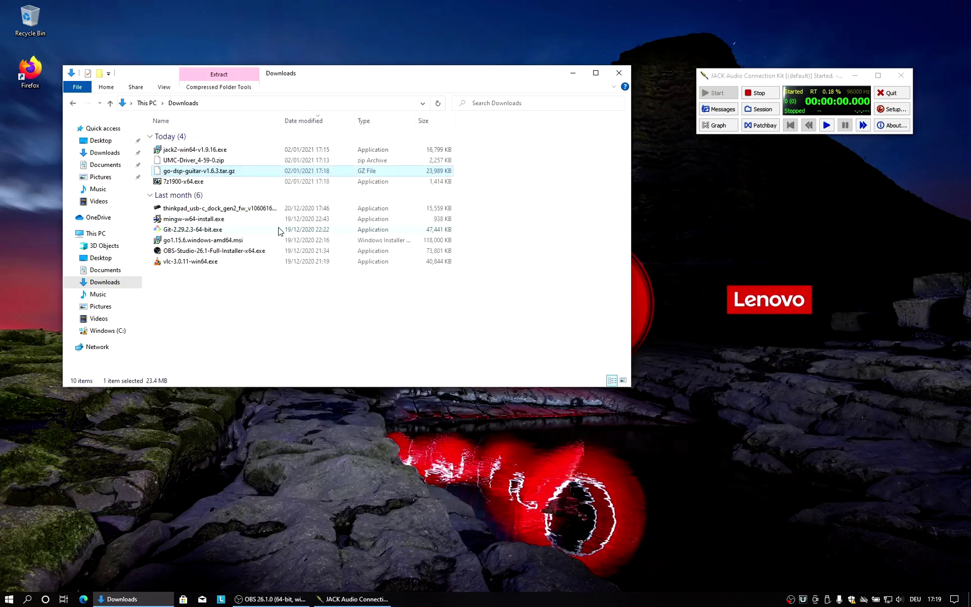
double_click(223, 173)
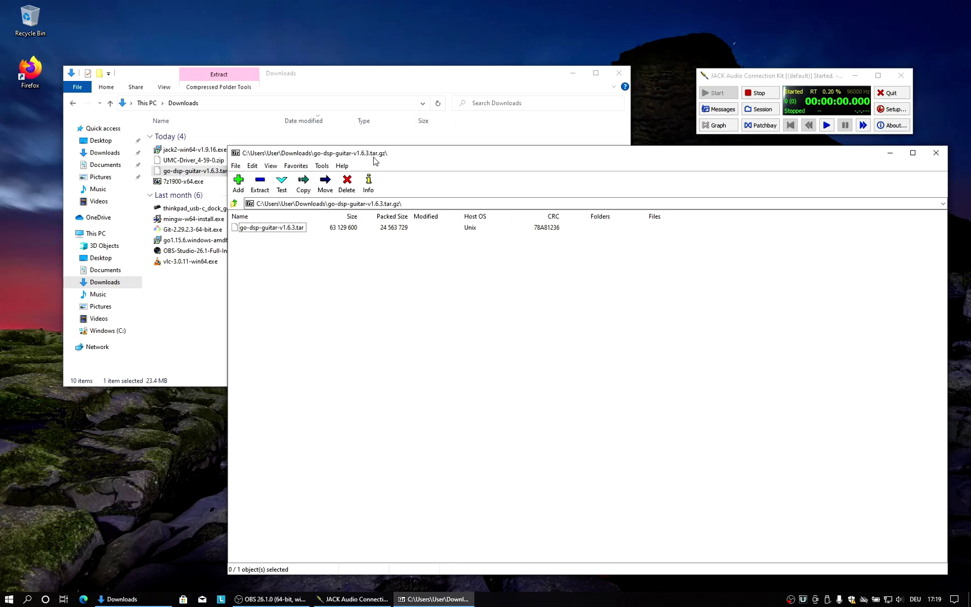
double_click(300, 230)
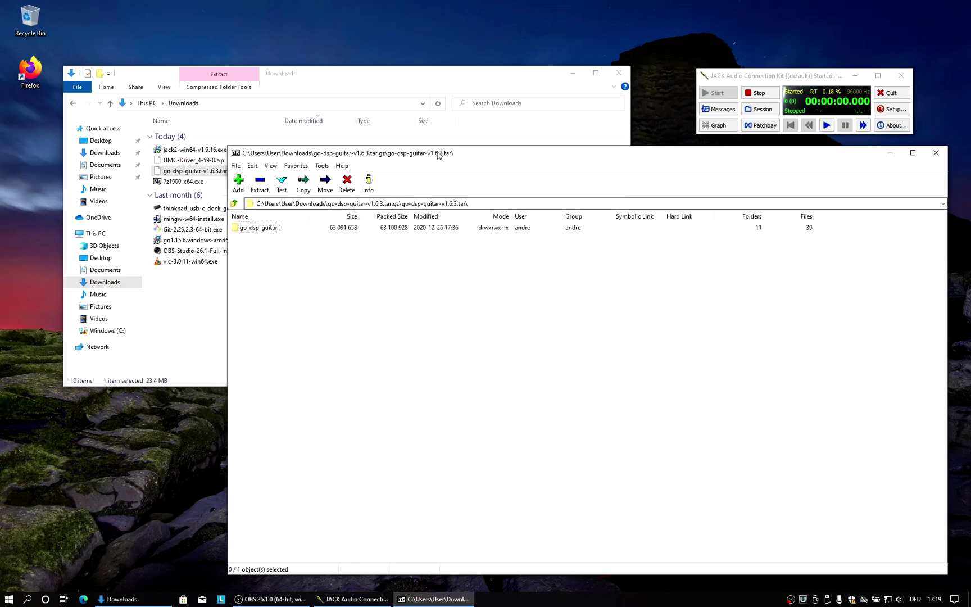
Extract the go-dsp-guitar folder into Downloads by dragging it out, then close 7-Zip.
left_click_drag(436, 159, 443, 165)
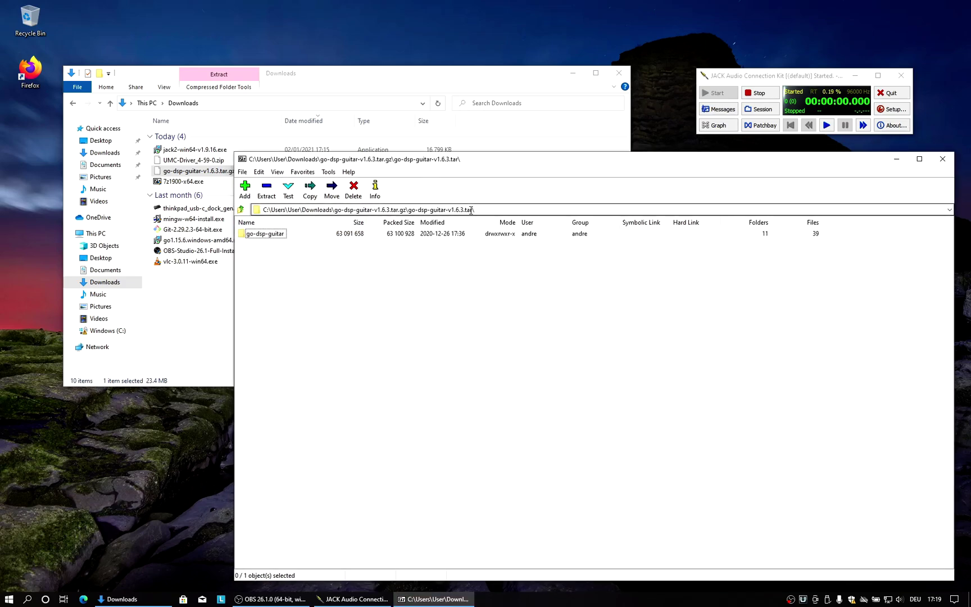
left_click(266, 235)
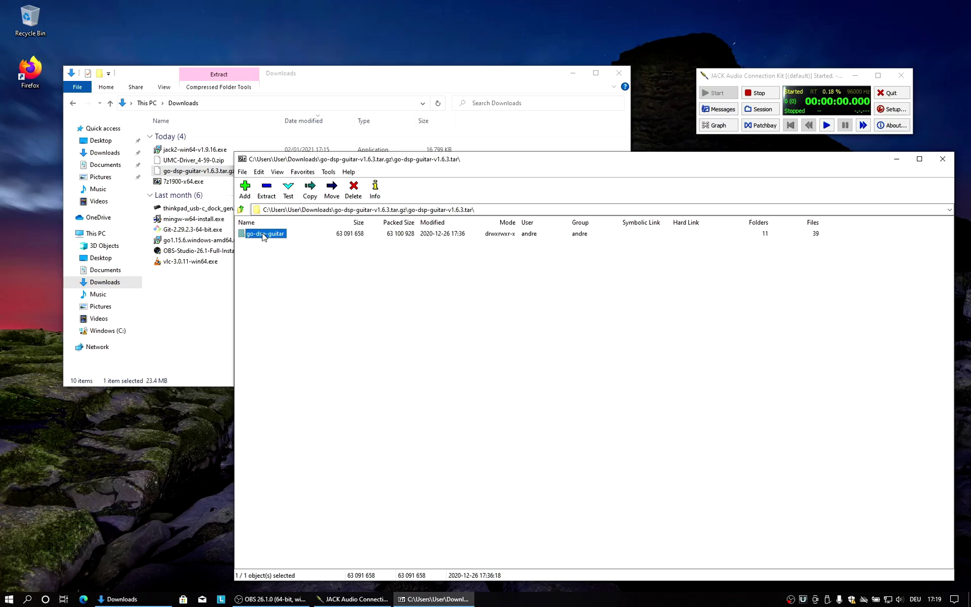
left_click_drag(263, 236, 197, 306)
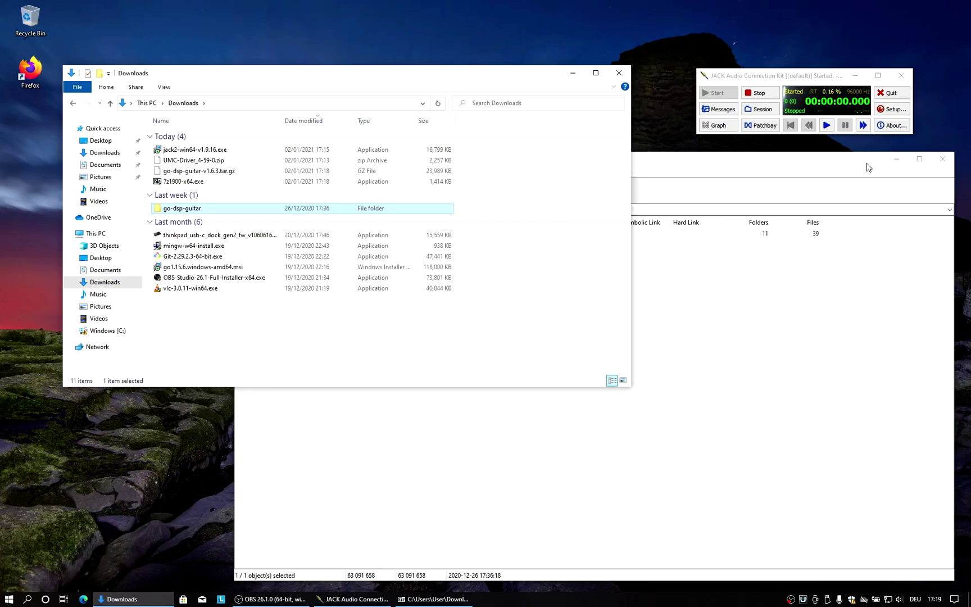
left_click(763, 168)
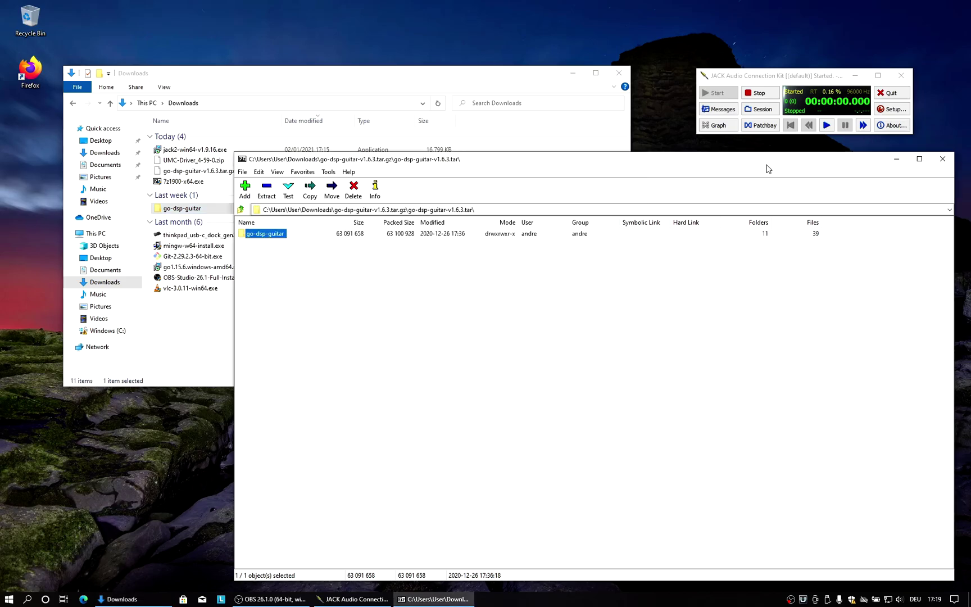
left_click(942, 160)
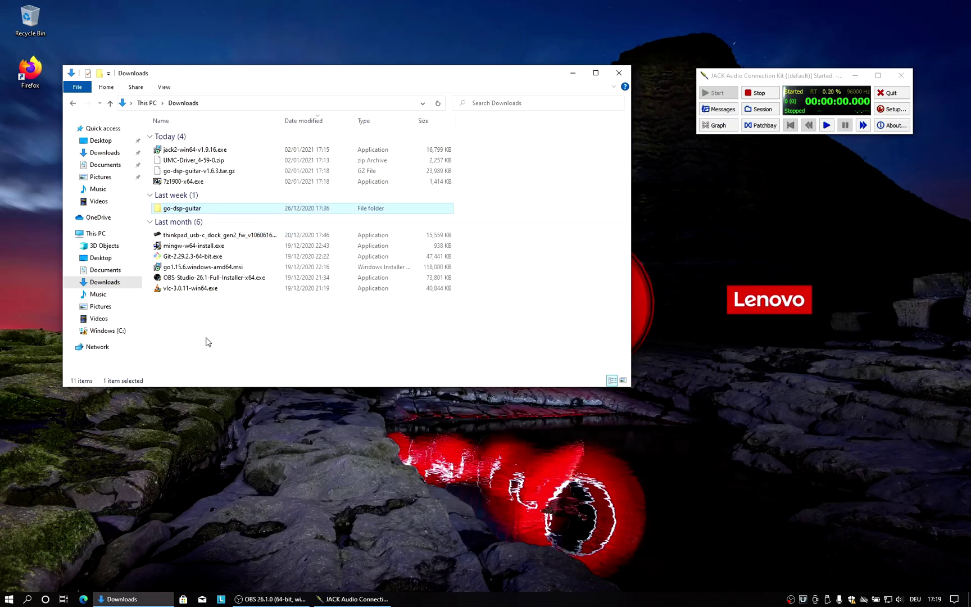
Open the extracted go-dsp-guitar folder to view config, ir, keys, webroot and the dsp executables.
double_click(184, 209)
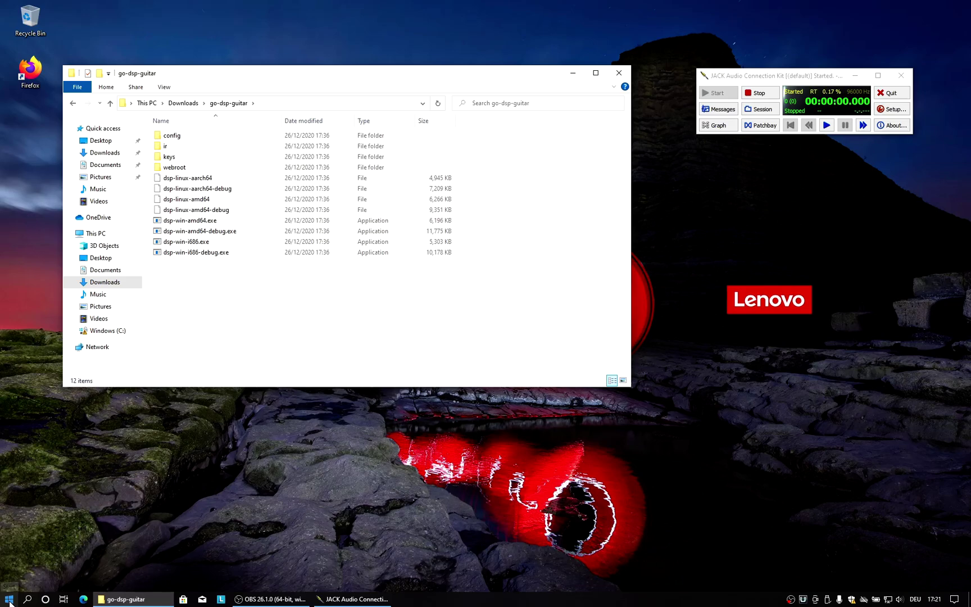
Launch Windows PowerShell and change into Downloads\go-dsp-guitar using Tab completion.
left_click(9, 599)
scroll(74, 502, "down", 20)
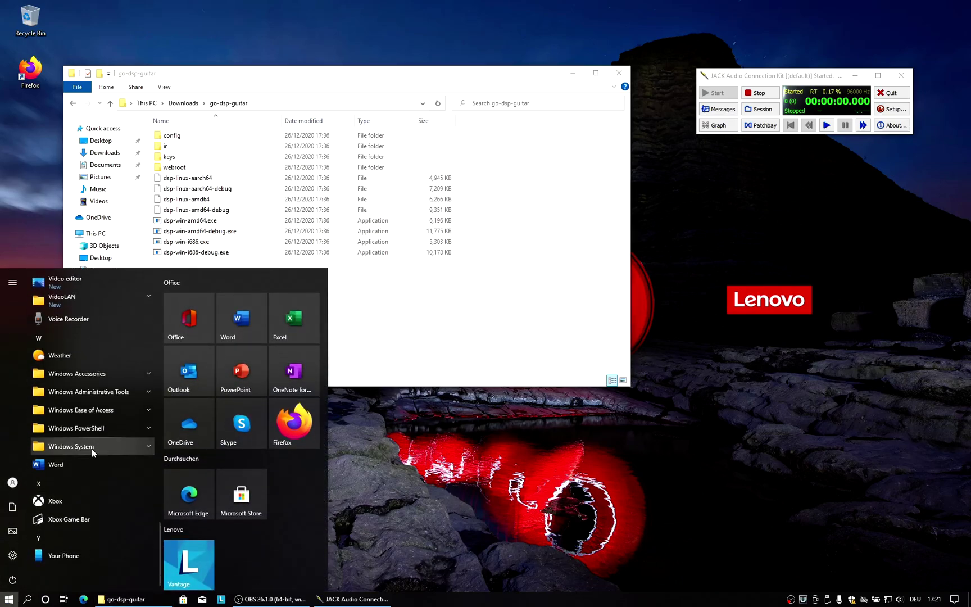
left_click(95, 427)
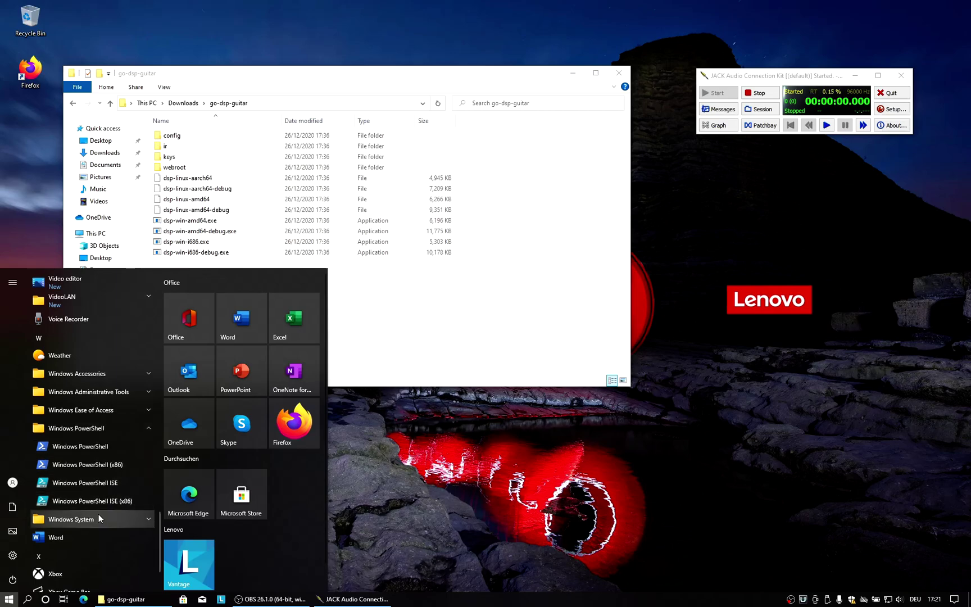
left_click(95, 446)
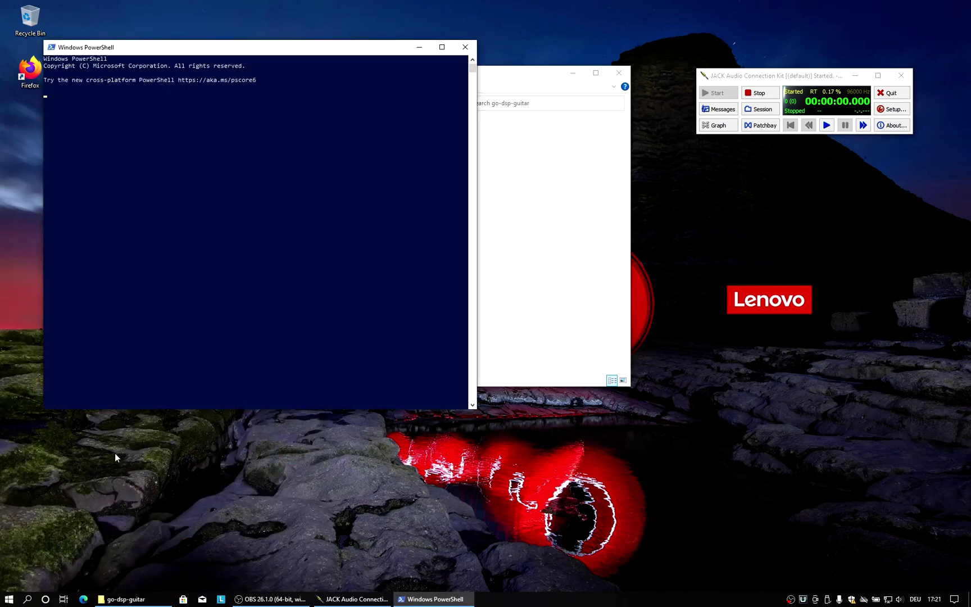
left_click_drag(190, 48, 515, 187)
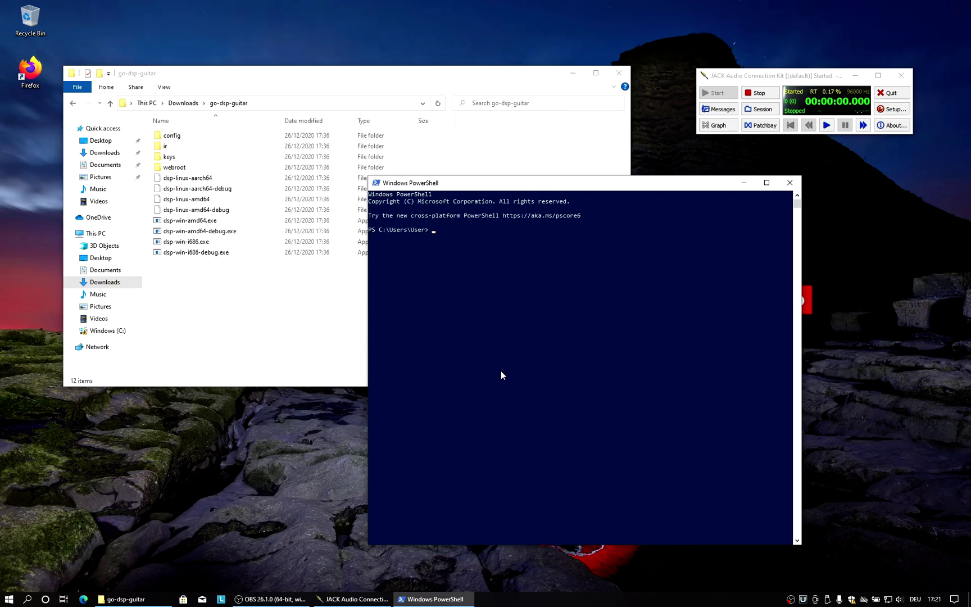
type("cd .\\Downloads\\go")
key("Tab")
key("Return")
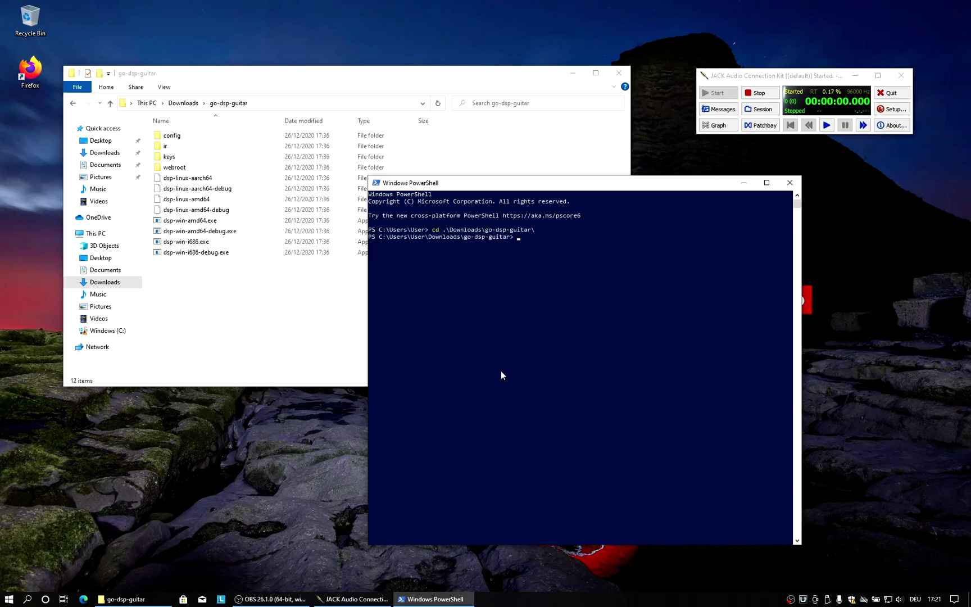
Run ./dsp-win-amd64.exe to start the go-dsp-guitar server.
type(".")
type("/")
type("dsp-win")
type("-ams")
key("BackSpace")
type("d64.exe")
left_click_drag(561, 186, 388, 206)
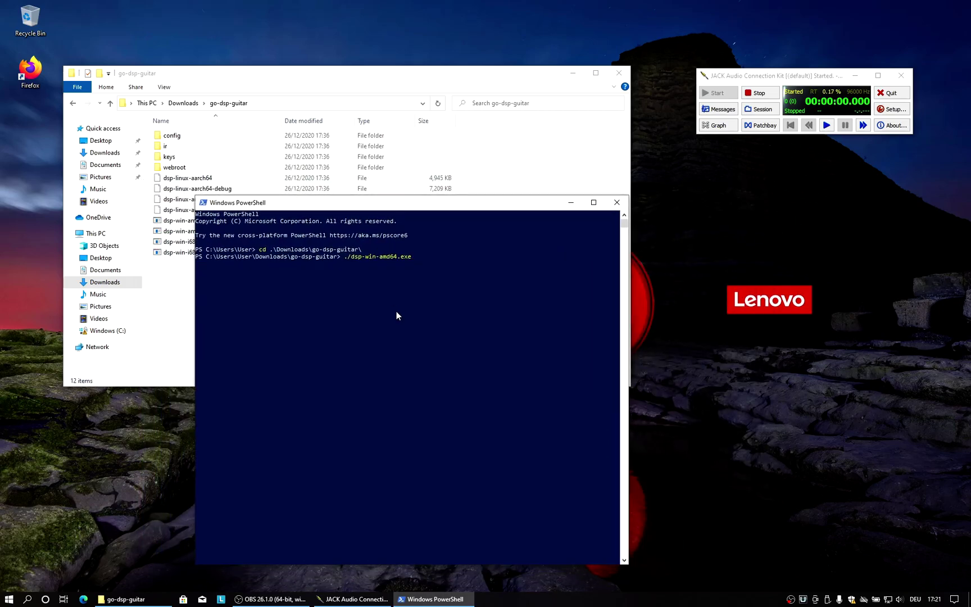
key("Return")
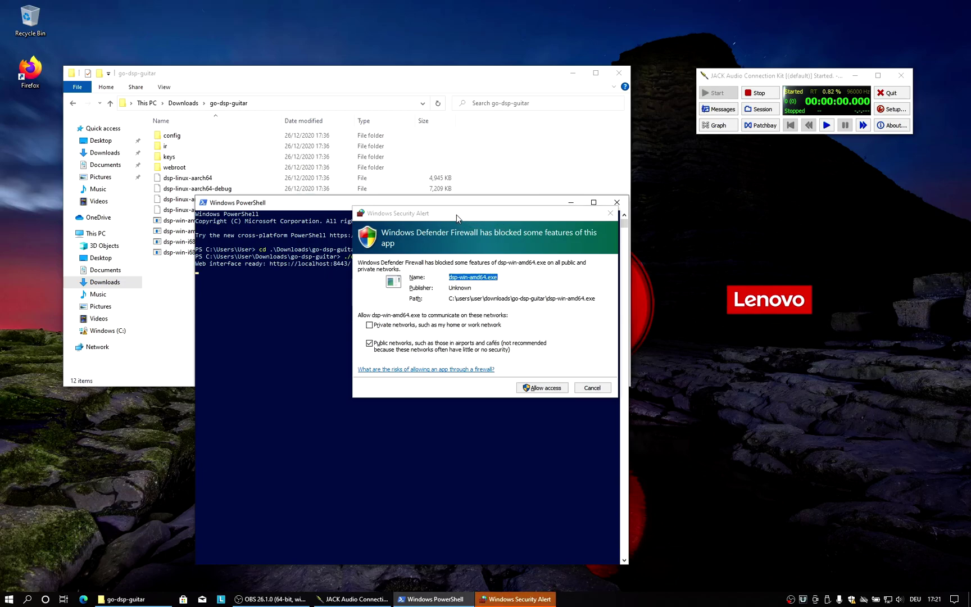
Cancel the Windows Defender Firewall alert without allowing network access, keeping dsp-win-amd64.exe running.
left_click_drag(456, 218, 607, 282)
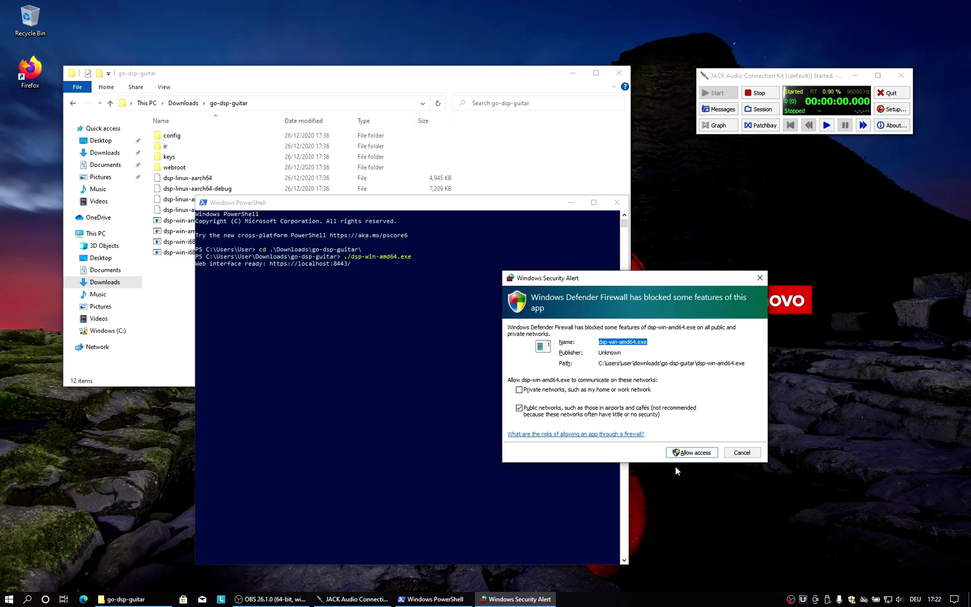
left_click(741, 453)
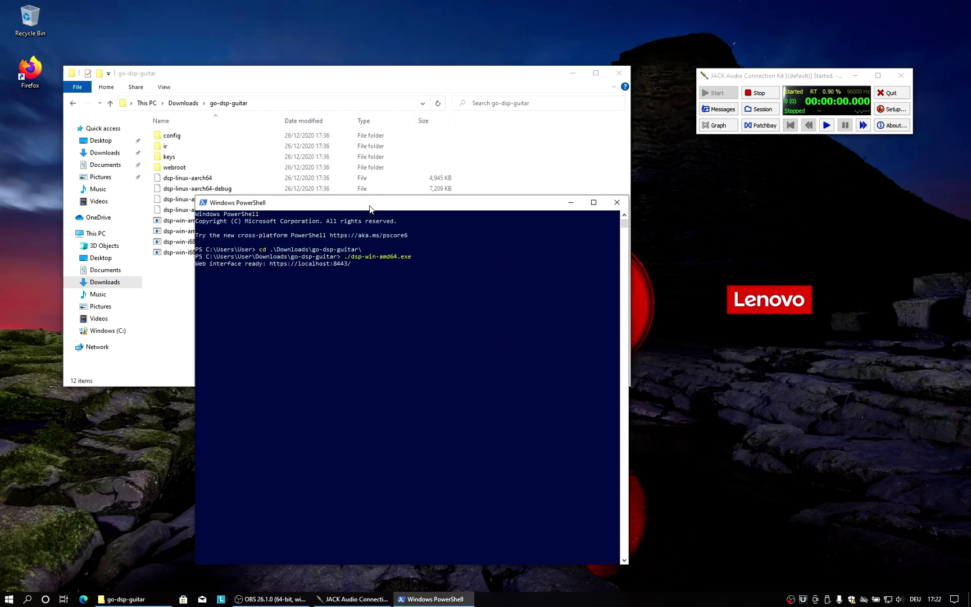
left_click_drag(369, 206, 282, 97)
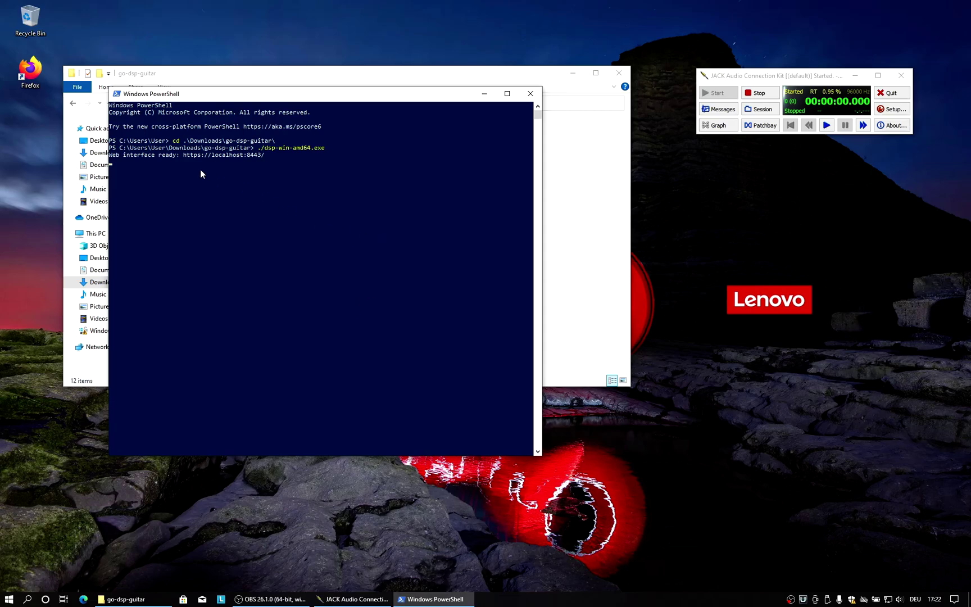
Arrange the capture, go-dsp-guitar and playback nodes left to right in the JACK graph.
left_click(718, 126)
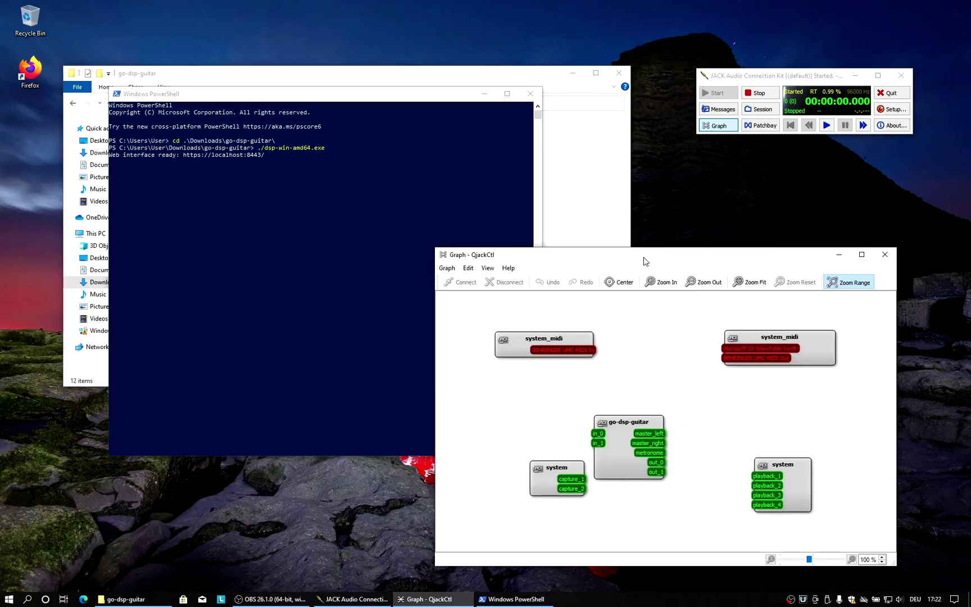
left_click_drag(644, 260, 701, 238)
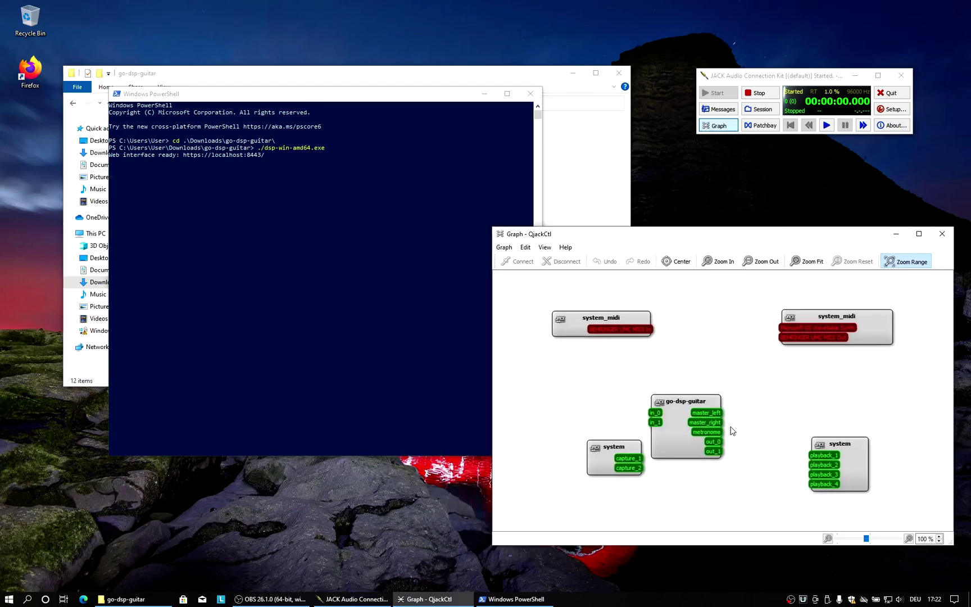
left_click_drag(689, 403, 714, 414)
left_click_drag(618, 449, 571, 449)
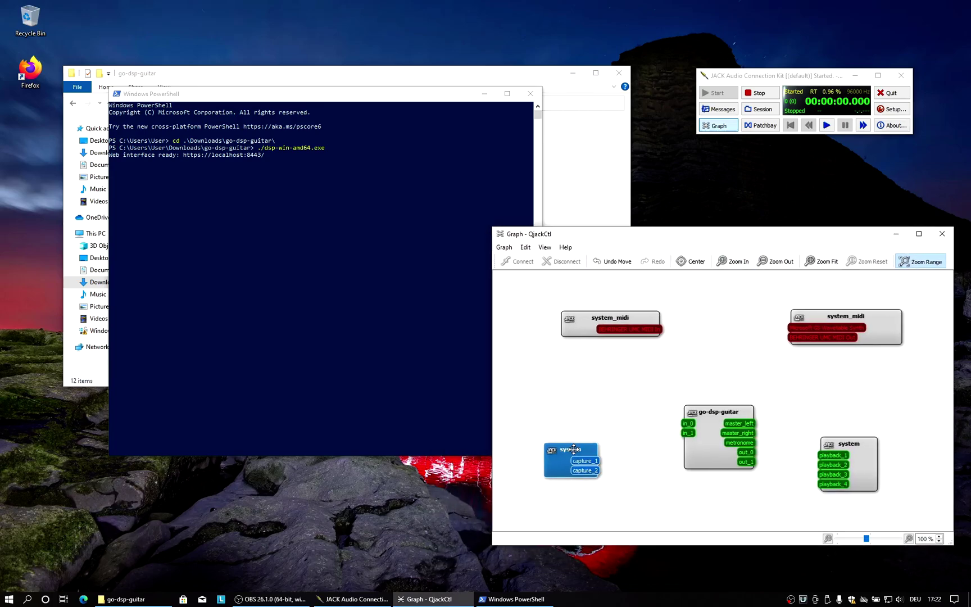
left_click_drag(834, 445, 869, 430)
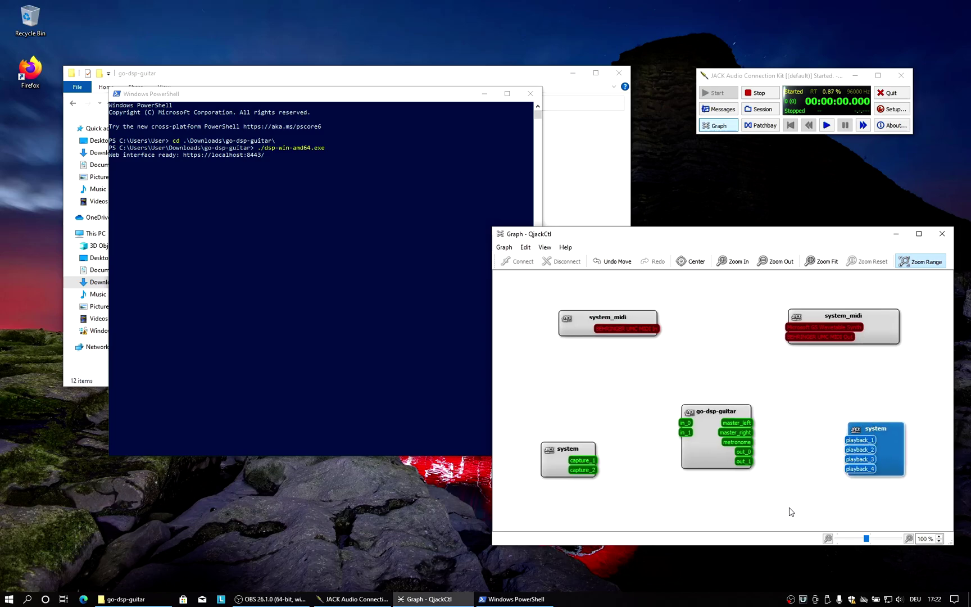
left_click(715, 413)
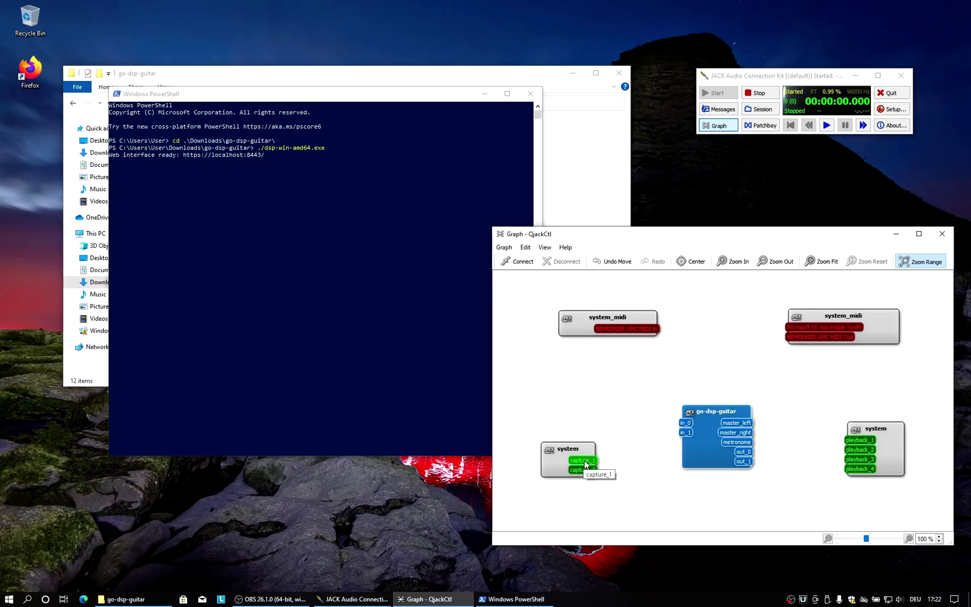
Wire capture_1/2 to in_0/in_1, out_0/out_1 to playback_1/2, and master_left/right to playback_3/4.
left_click_drag(583, 464, 682, 425)
left_click_drag(584, 475, 682, 432)
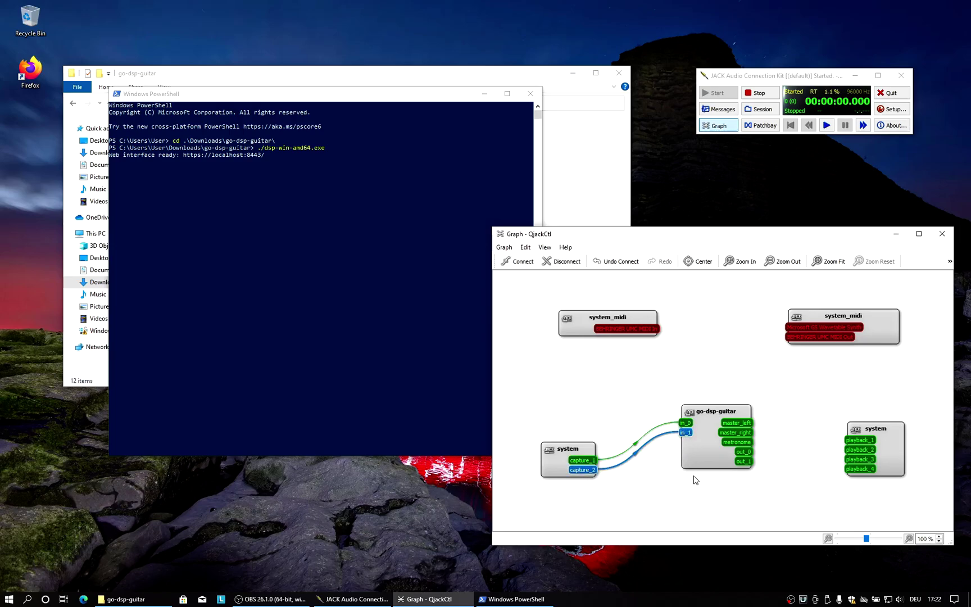
left_click_drag(744, 454, 858, 449)
left_click_drag(737, 423, 848, 459)
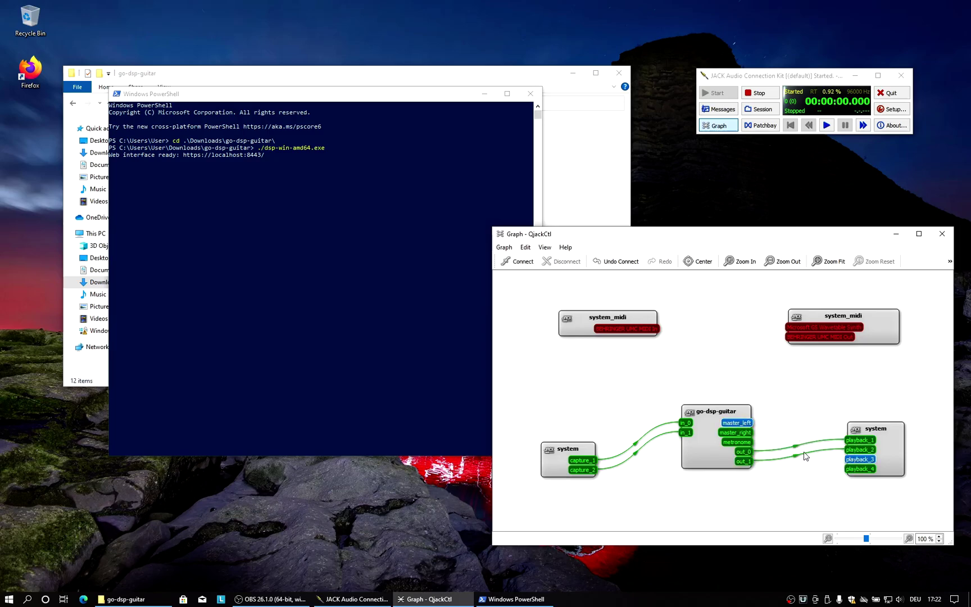
left_click_drag(735, 432, 849, 469)
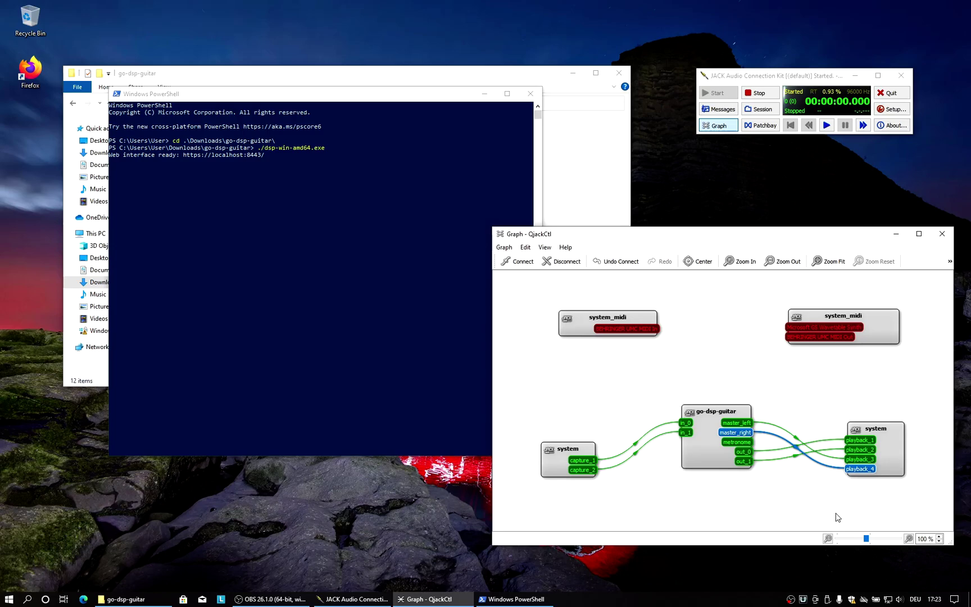
left_click_drag(687, 433, 582, 469)
Disconnect the capture_2→in_1 link, then wire capture_2 to in_1 again.
right_click(635, 453)
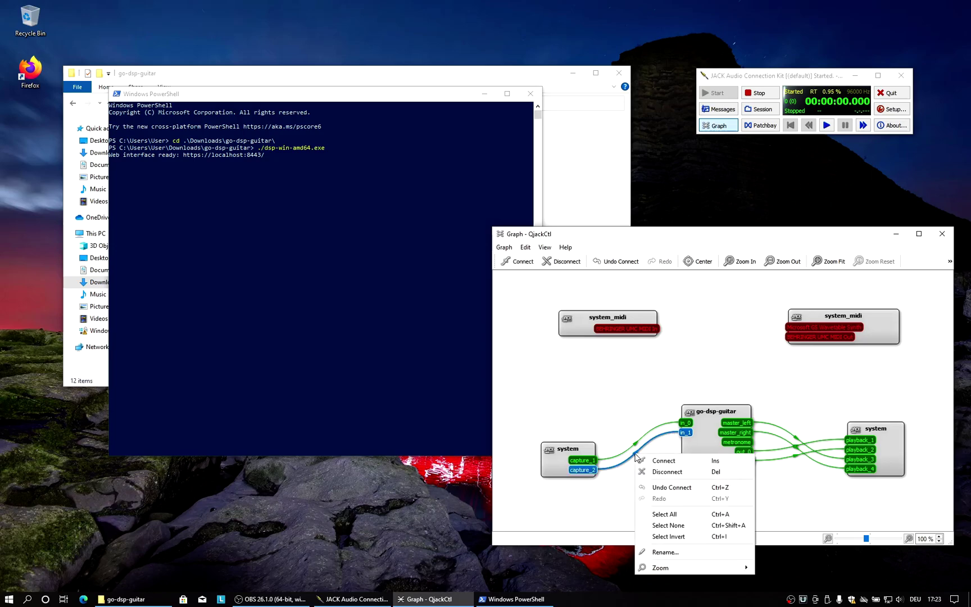
left_click(661, 475)
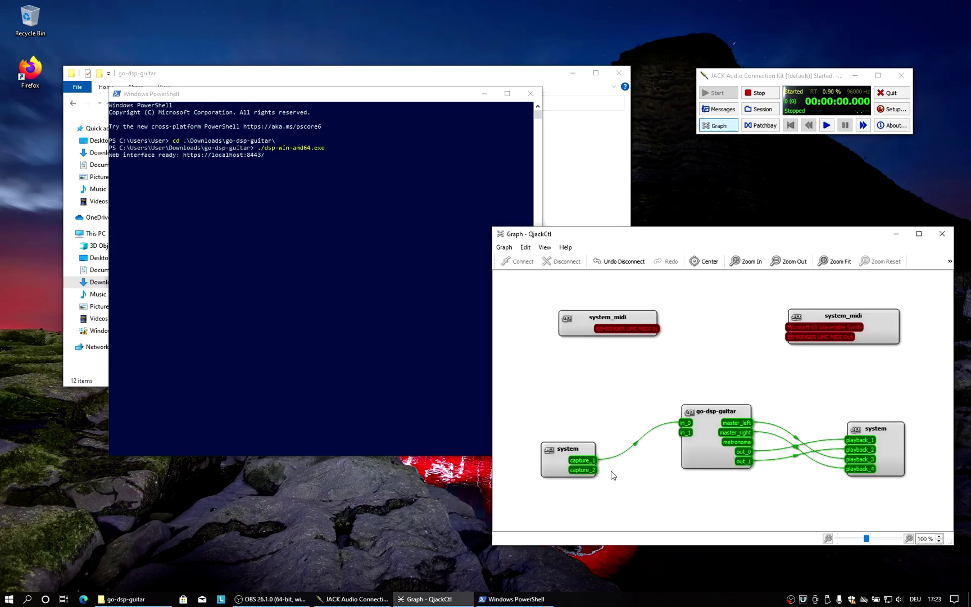
mouse_move(584, 469)
left_mouse_down()
mouse_move(663, 452)
mouse_move(683, 437)
mouse_move(595, 474)
left_mouse_up()
left_click_drag(665, 454, 685, 432)
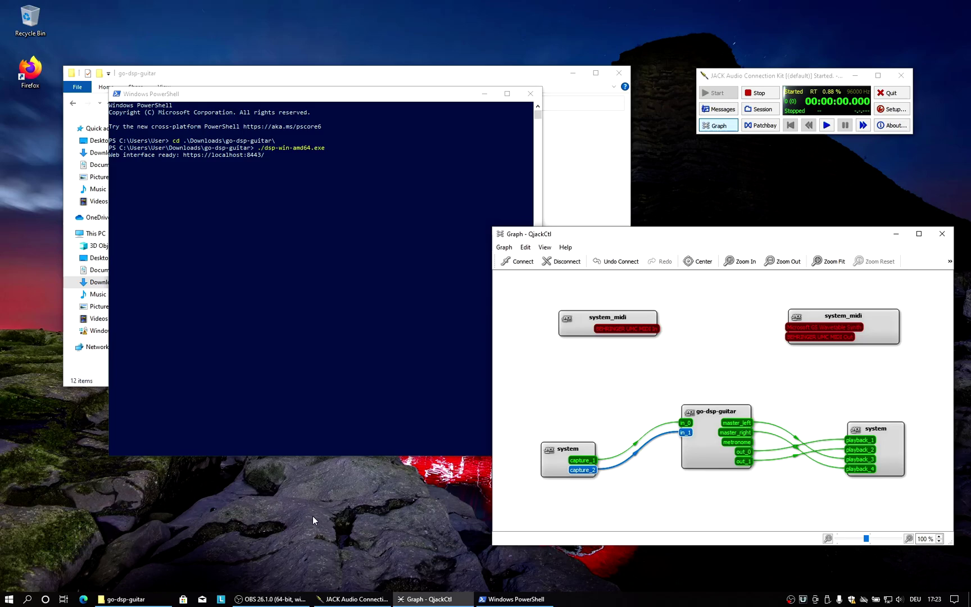
Launch Firefox, go to localhost:8443 and accept the self-signed certificate warning.
double_click(29, 68)
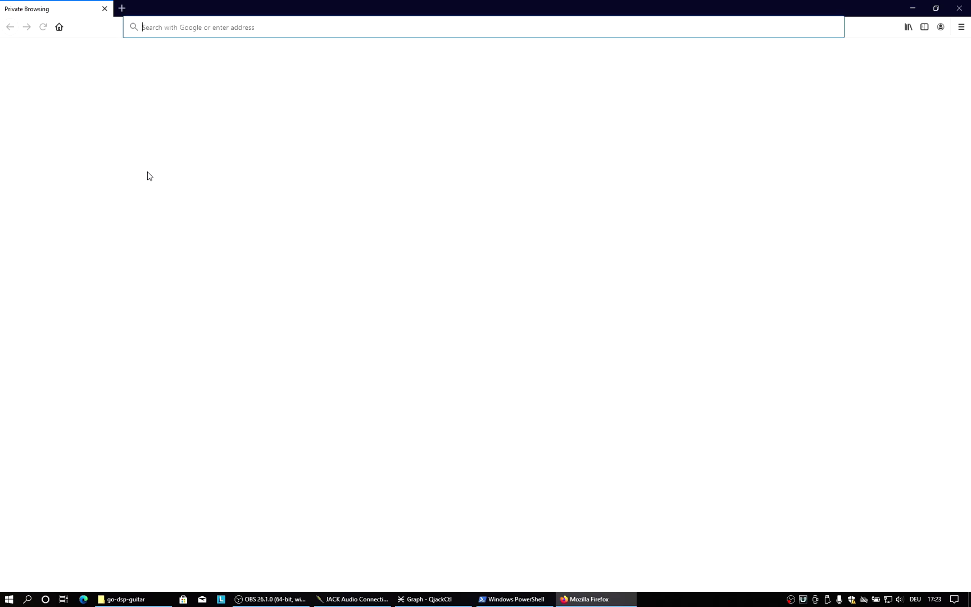
type("localhost")
type(":8443")
key("Return")
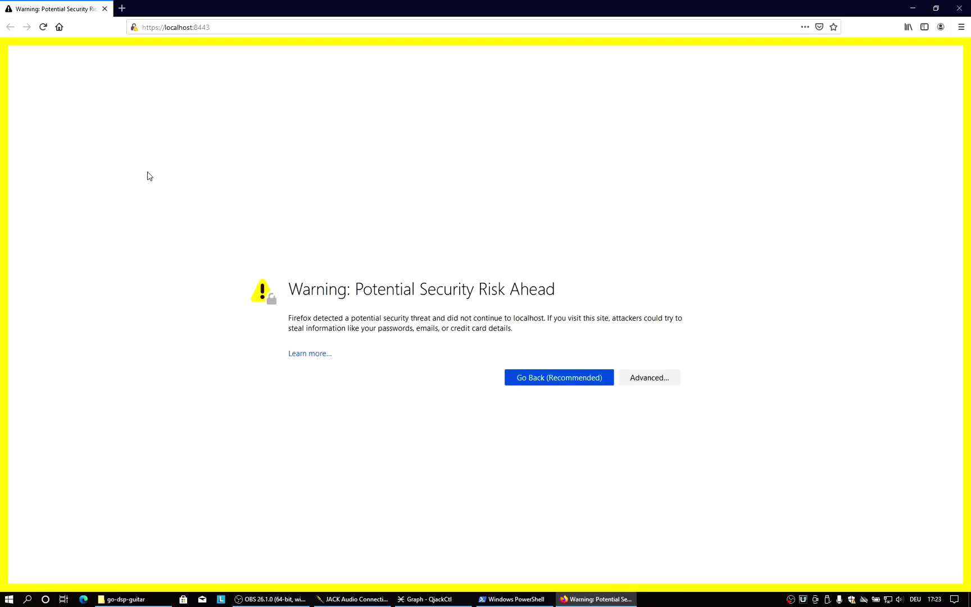
left_click(645, 382)
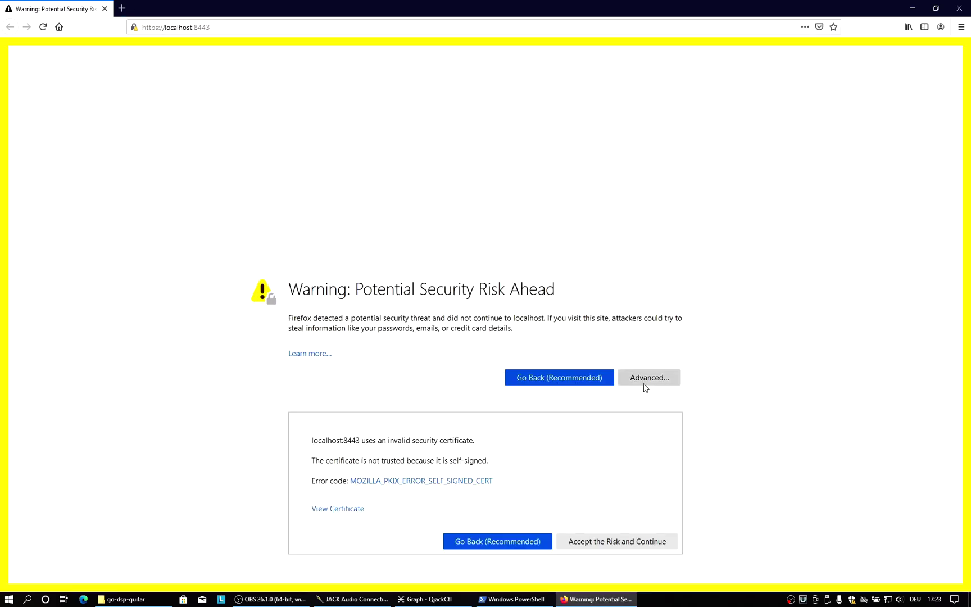
left_click(632, 543)
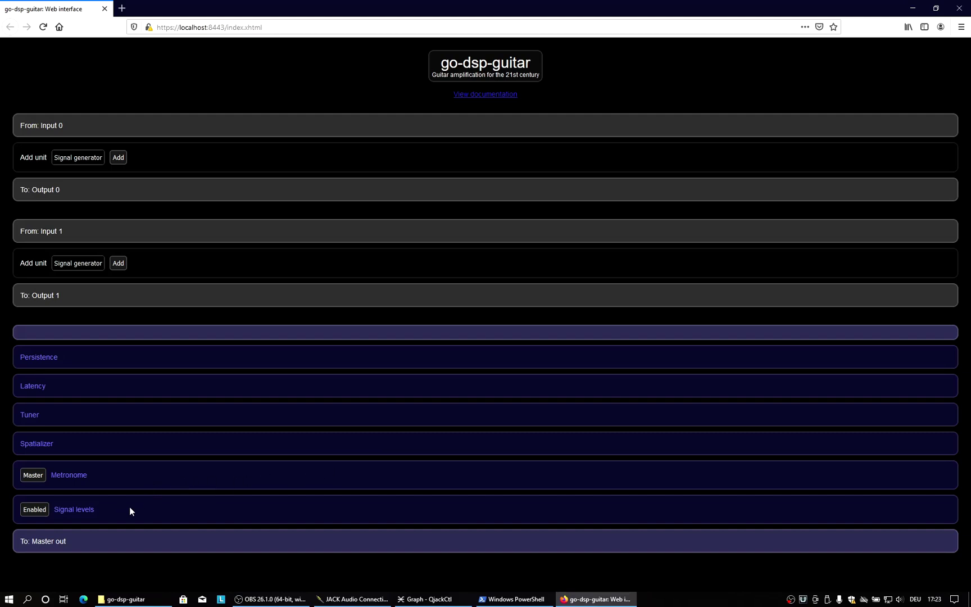
Expand the Signal levels panel and enable the level meters.
left_click(70, 509)
scroll(73, 503, "down", 4)
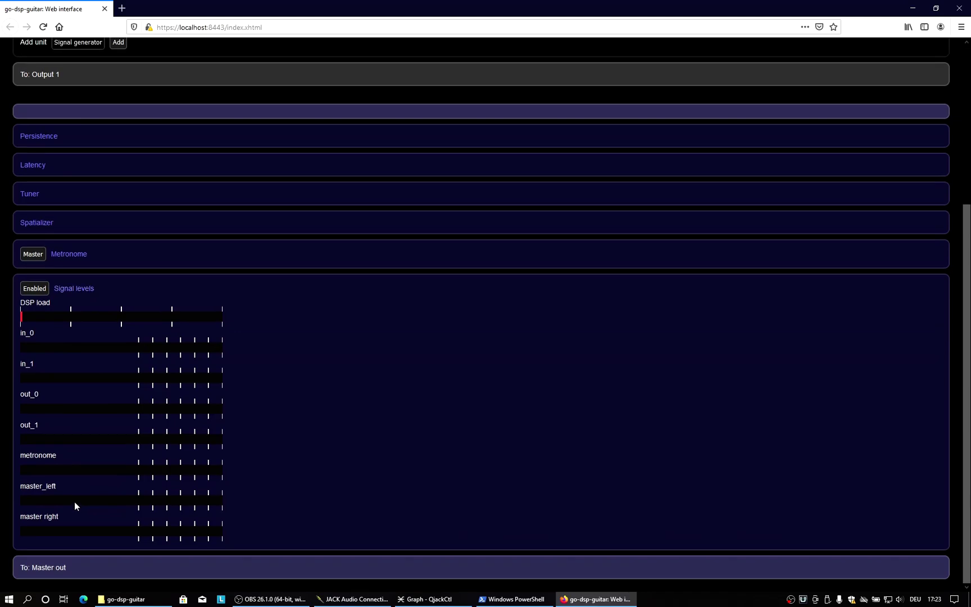
left_click(39, 288)
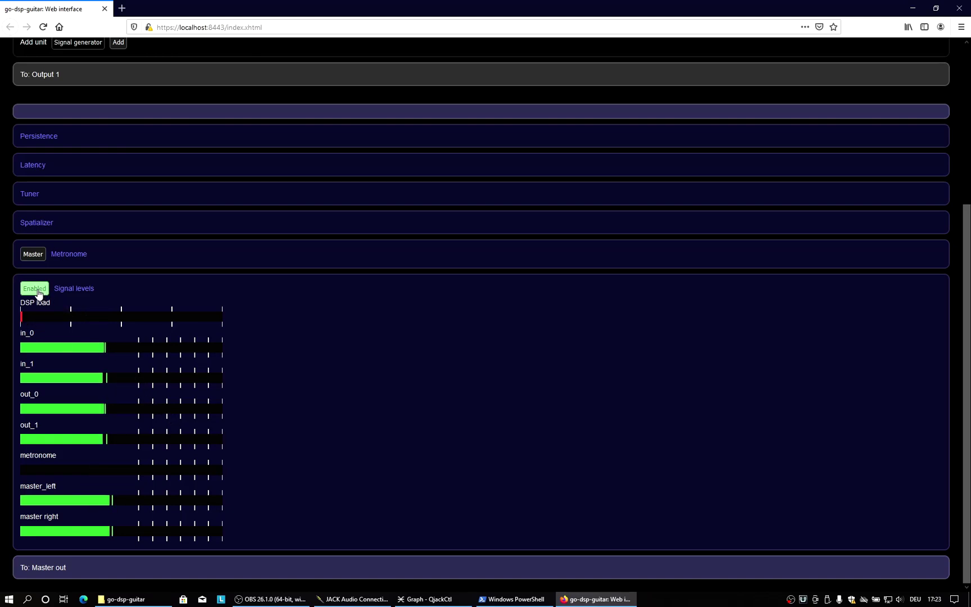
Collapse Signal levels and add an Overdrive unit to Input 0's chain.
left_click(73, 289)
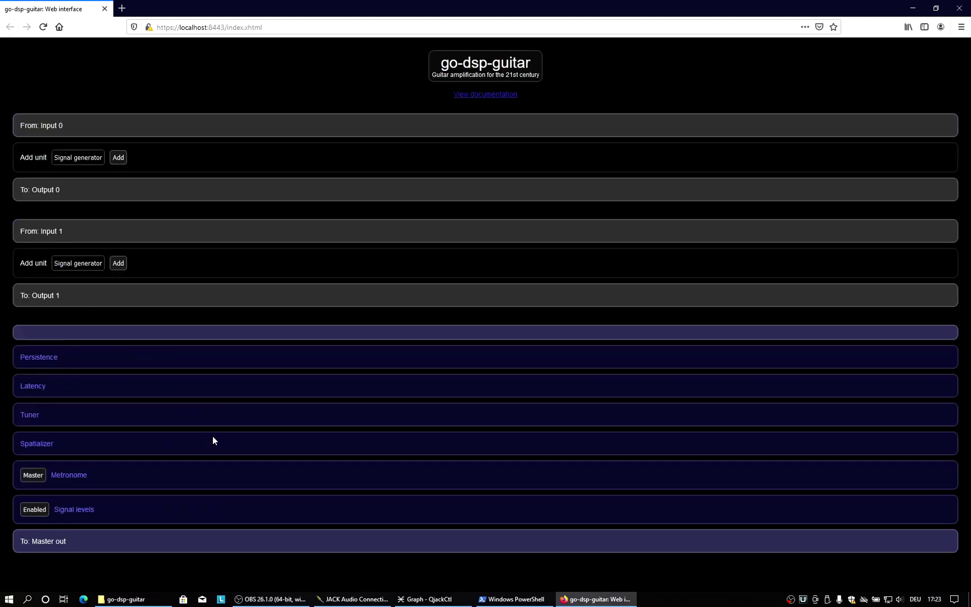
left_click(73, 159)
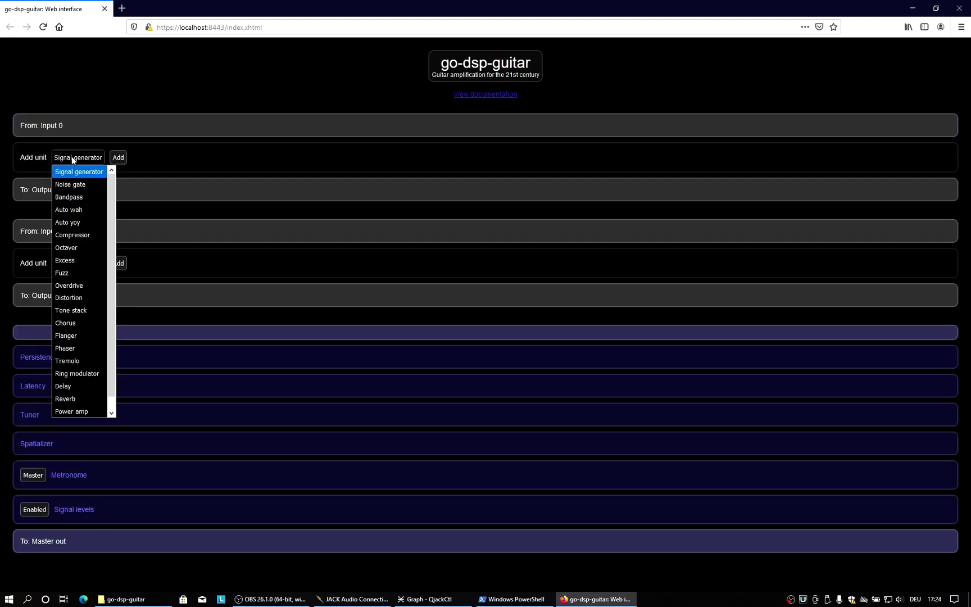
left_click(85, 285)
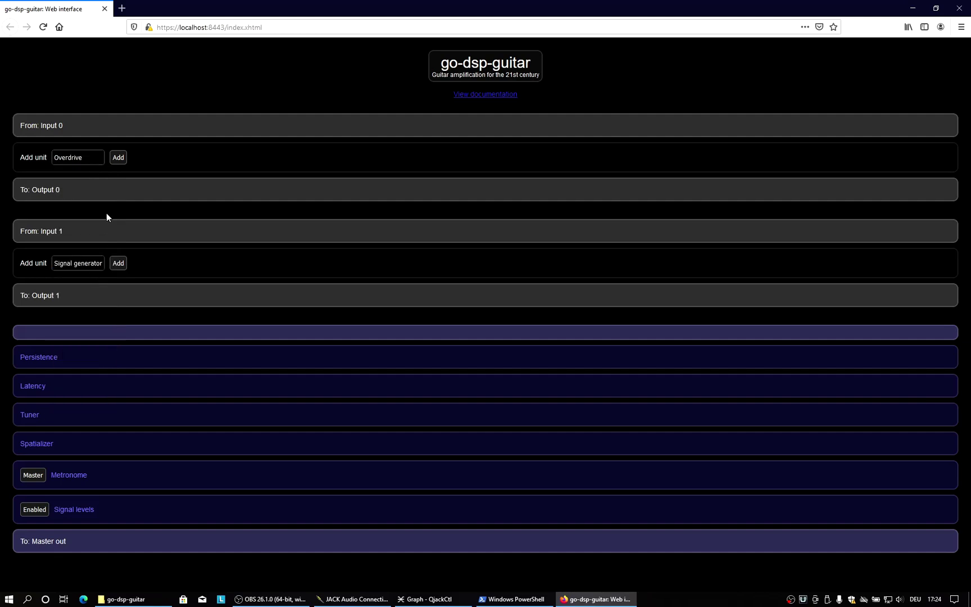
left_click(123, 162)
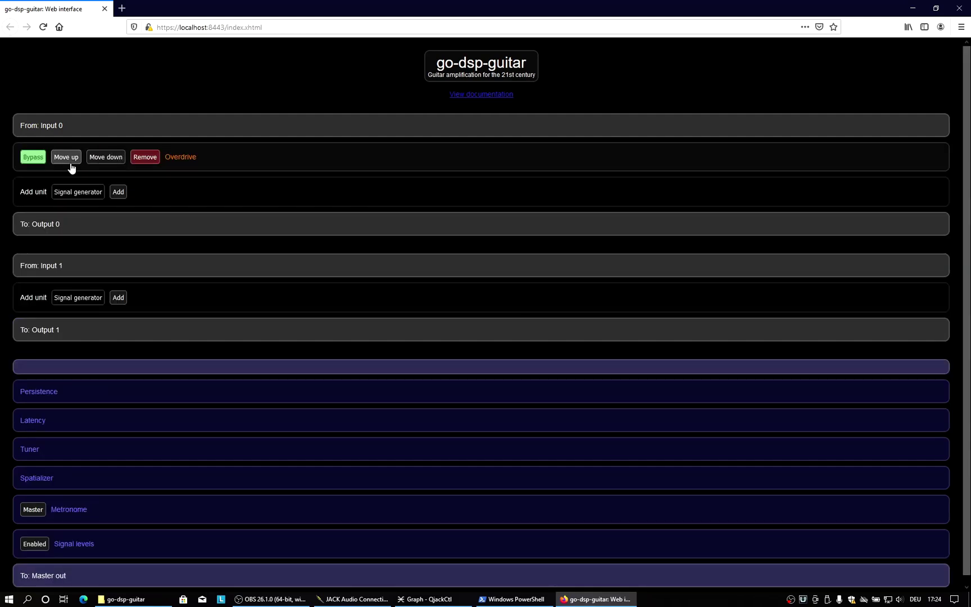
left_click(174, 158)
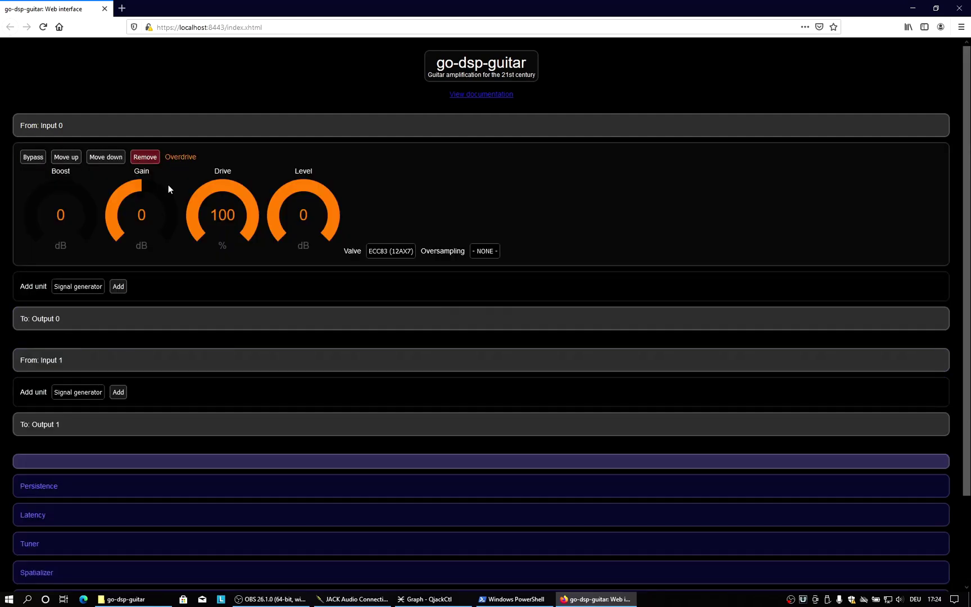
left_click(180, 158)
Add a Power amp unit after Overdrive on Input 0.
left_click(78, 192)
scroll(83, 394, "down", 1)
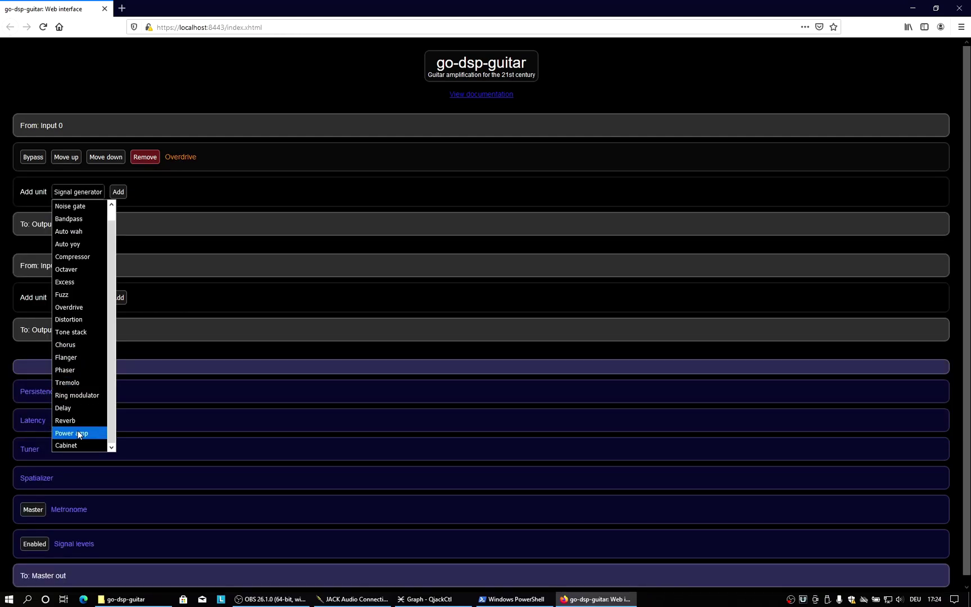
left_click(78, 431)
left_click(118, 191)
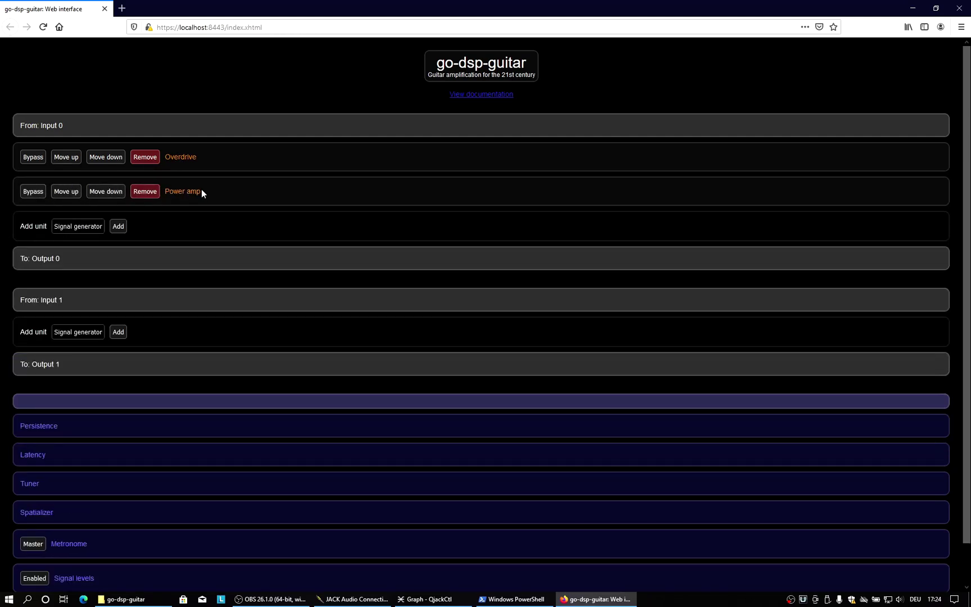
left_click(185, 191)
Set the Power amp's Filter 1 to Guitar: British Modern (Center).
left_click(120, 227)
scroll(115, 367, "down", 1)
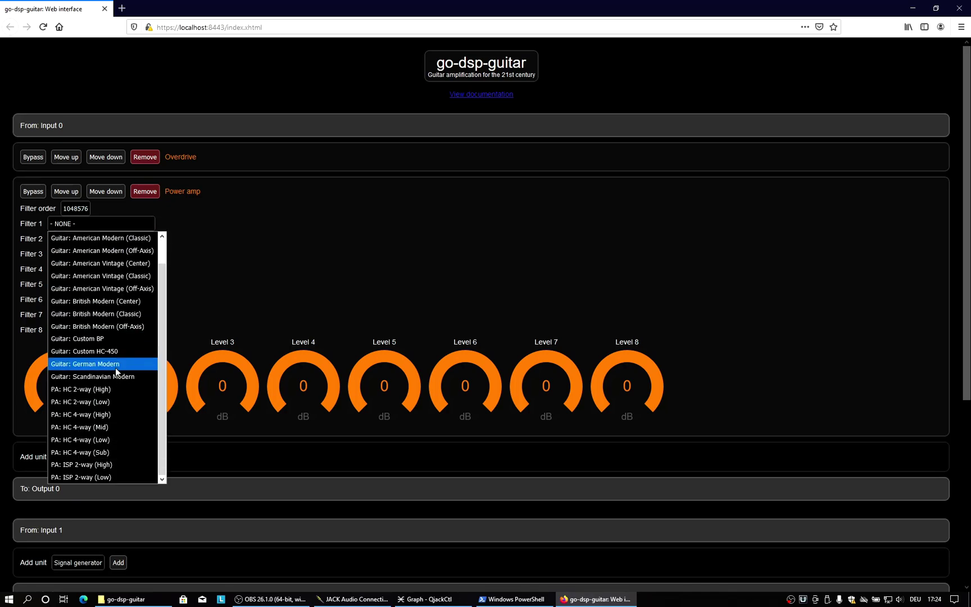
left_click(115, 375)
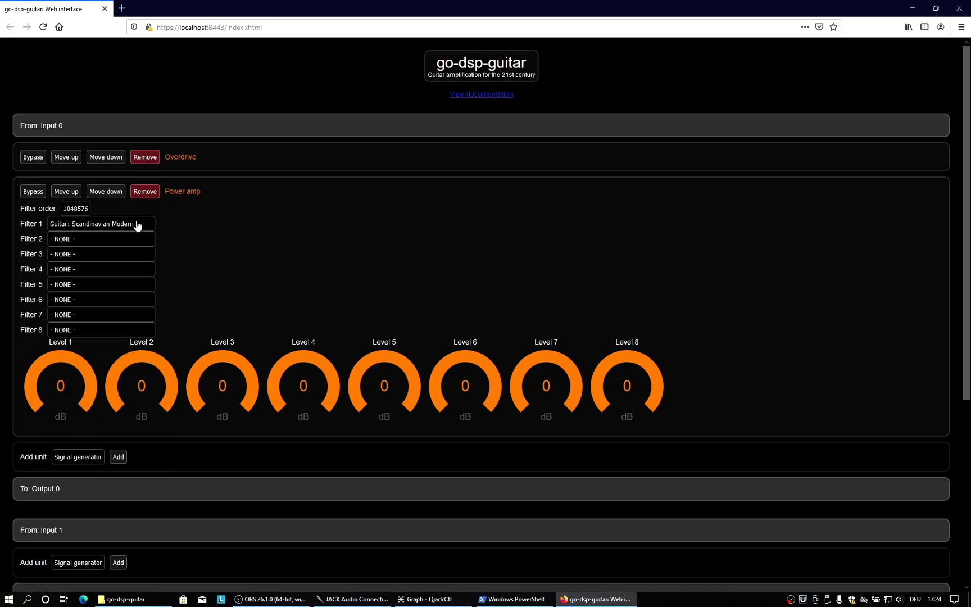
left_click(117, 223)
key("Up")
key("Up")
key("Up")
key("Down")
key("Down")
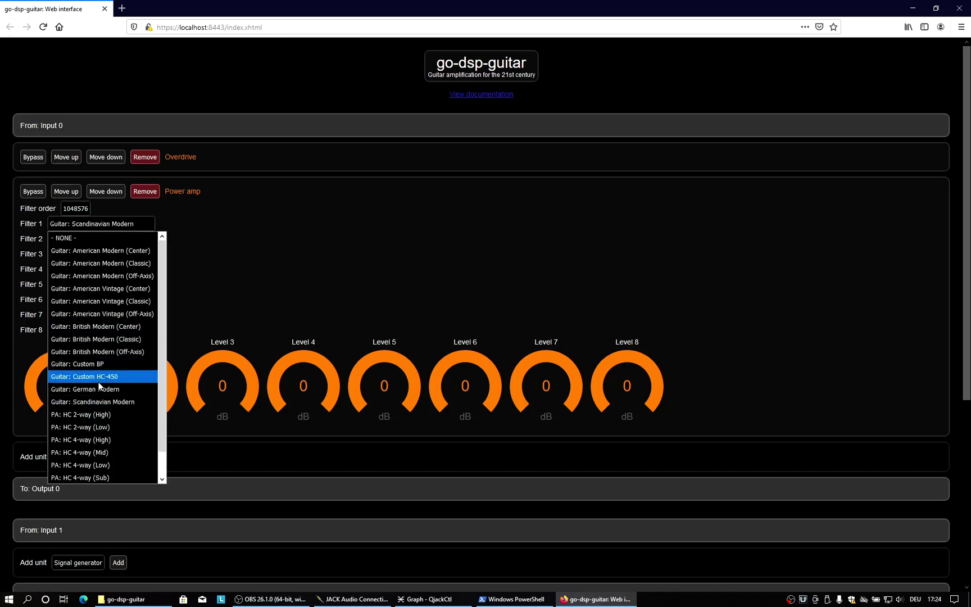
key("Return")
left_click(126, 230)
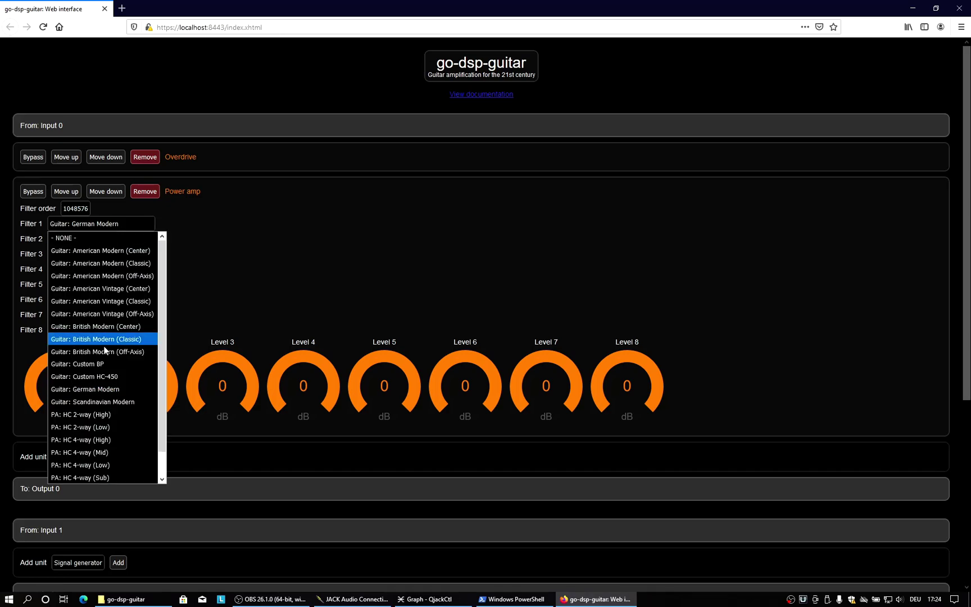
left_click(106, 326)
Set Filter 2 to British Modern (Classic) and Filter 3 to British Modern (Off-Axis).
left_click(120, 240)
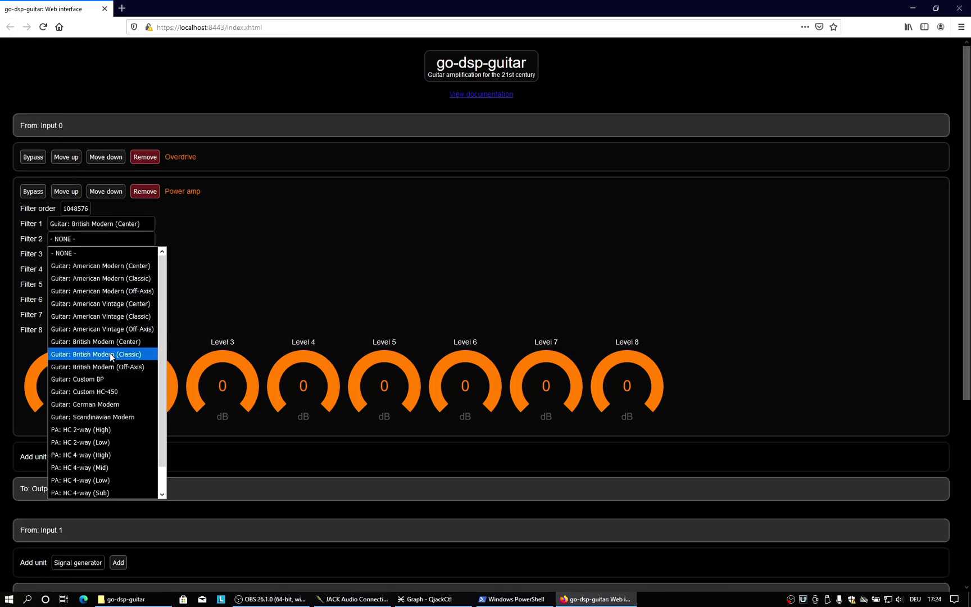
left_click(115, 354)
left_click(129, 256)
left_click(119, 383)
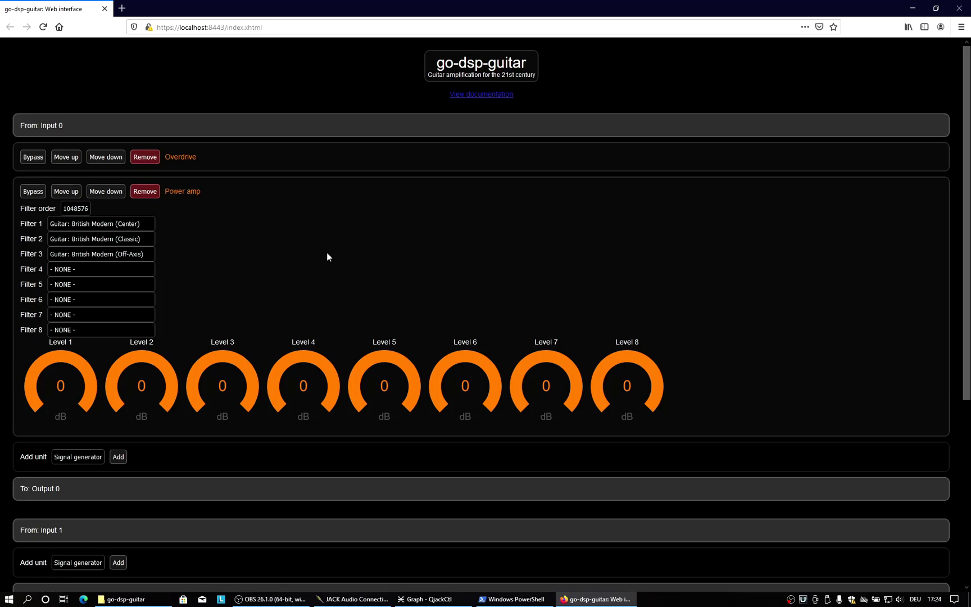
Close Firefox and stop the go-dsp-guitar server in PowerShell with Ctrl+C.
left_click(958, 8)
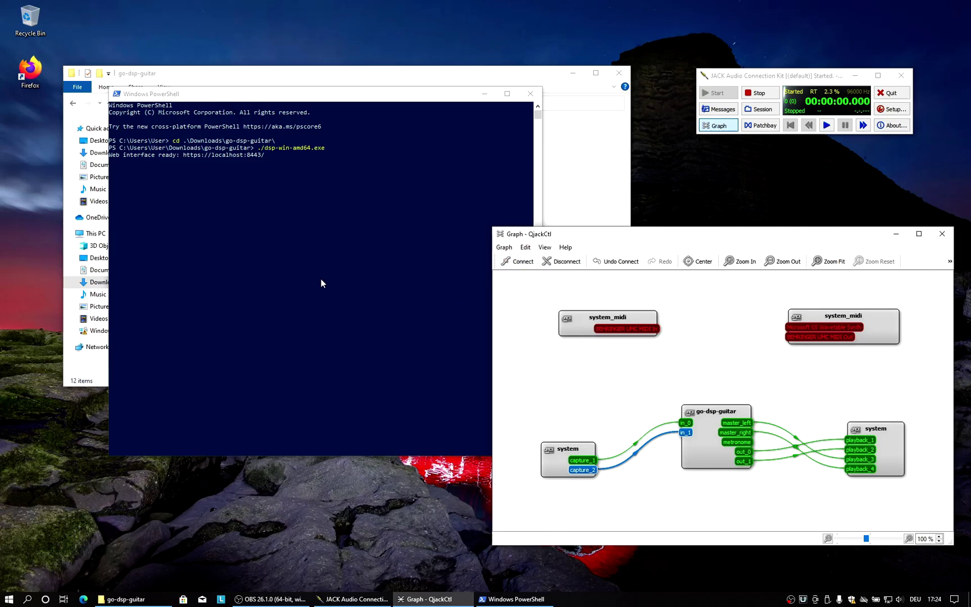
left_click(320, 280)
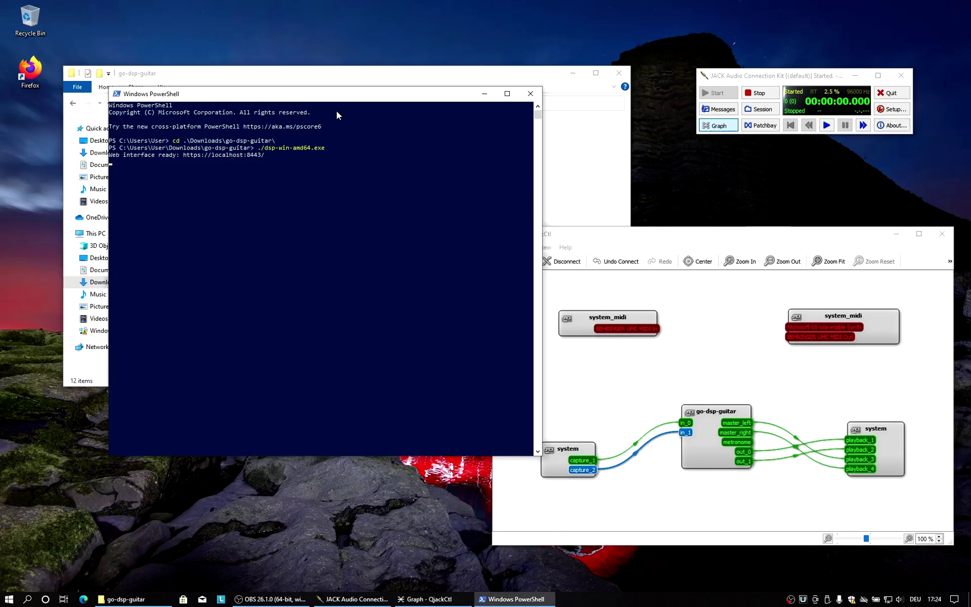
left_click_drag(334, 96, 312, 96)
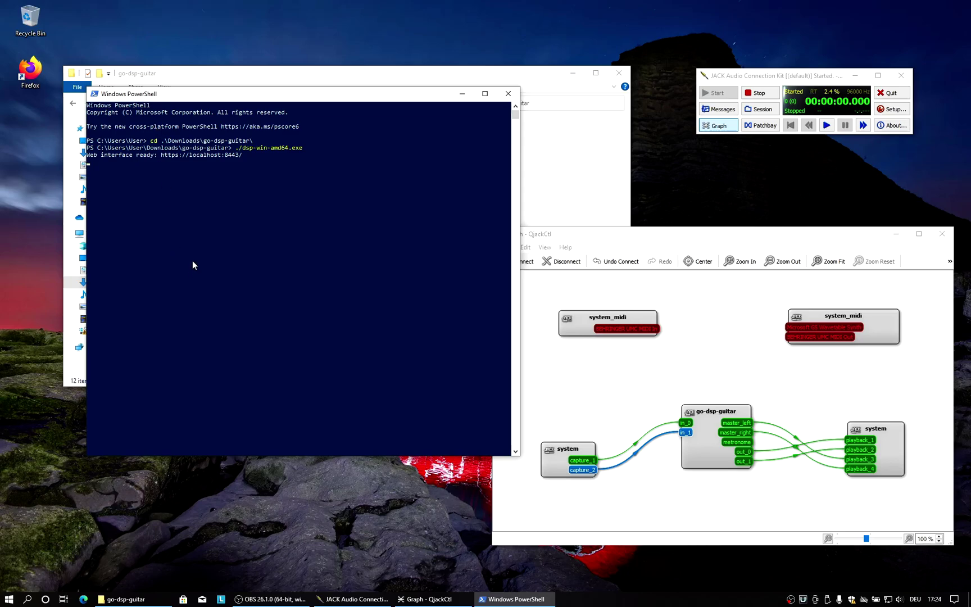
key("ctrl+c")
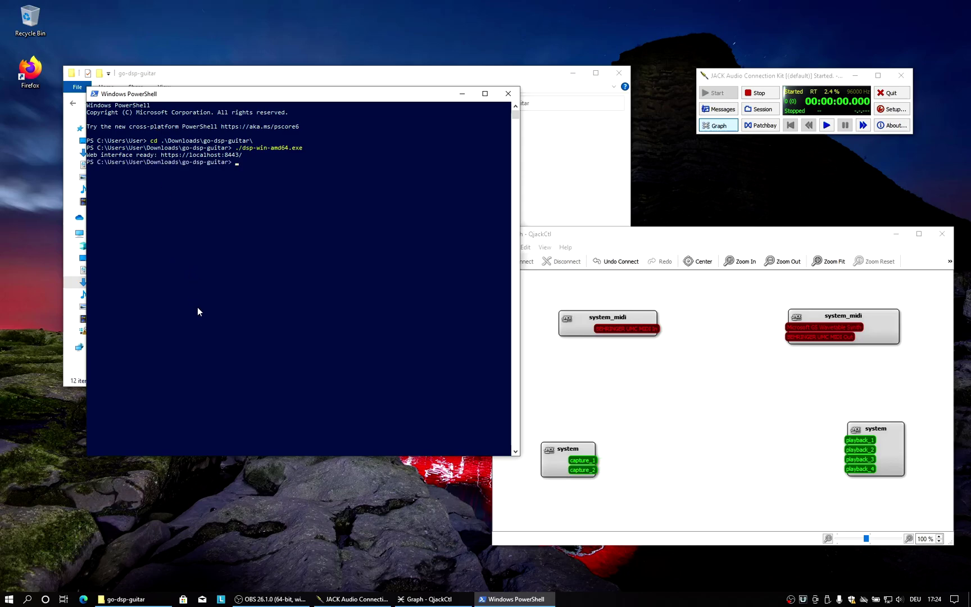
left_click(636, 232)
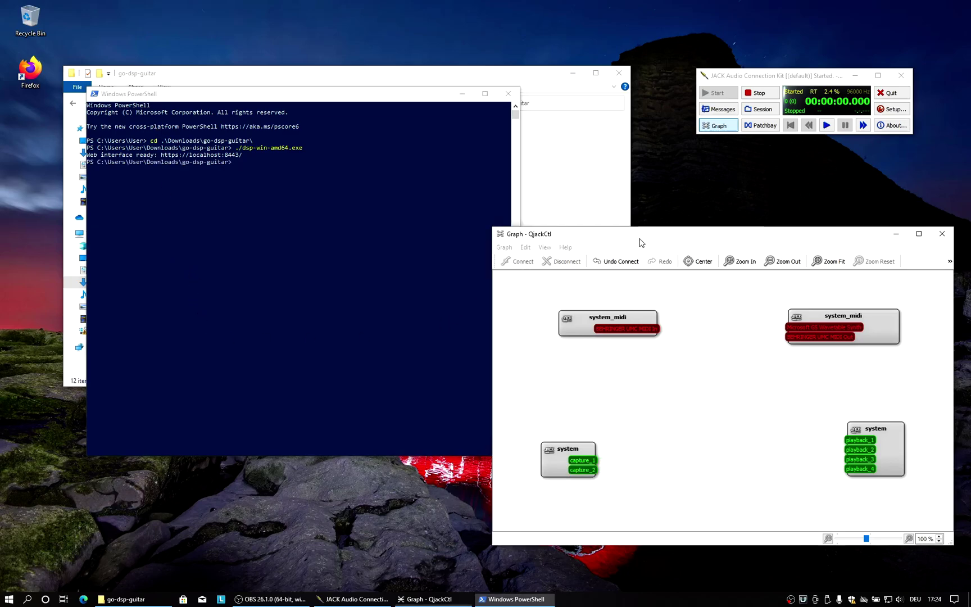
Close the connection graph, then stop JACK and quit QjackCtl.
left_click(942, 233)
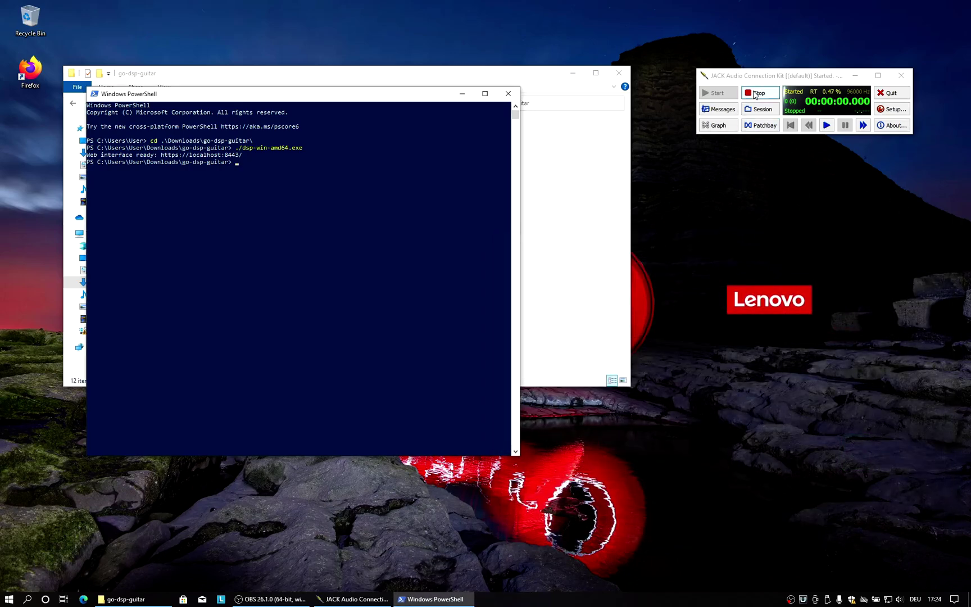
left_click(755, 94)
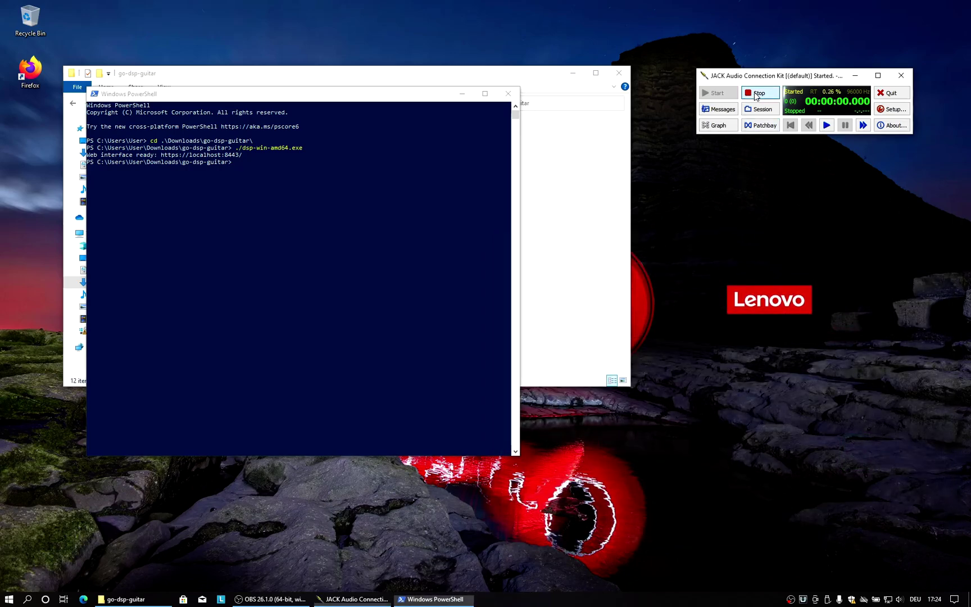
left_click(885, 95)
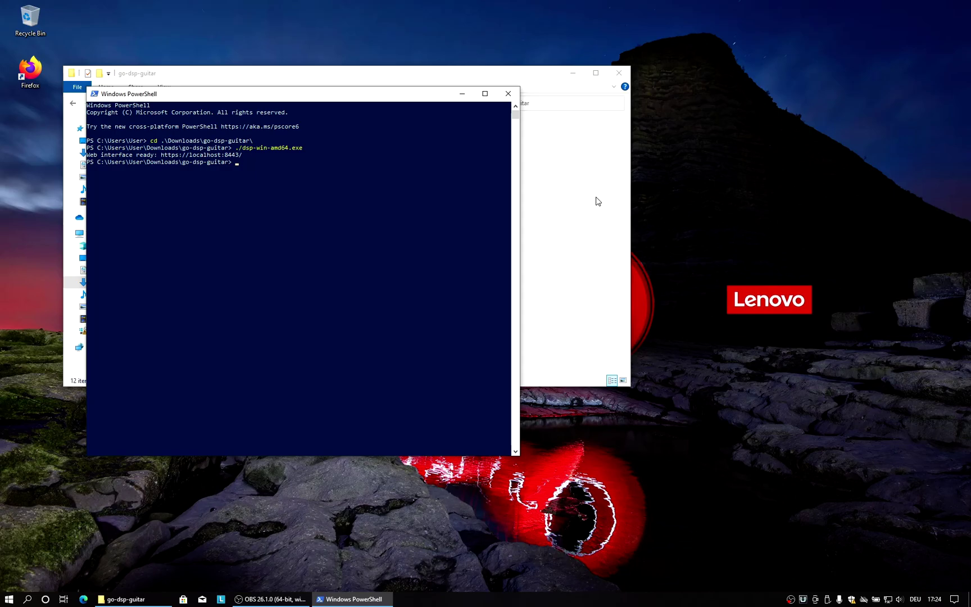
Exit PowerShell and close the go-dsp-guitar folder window.
type("exit")
key("Return")
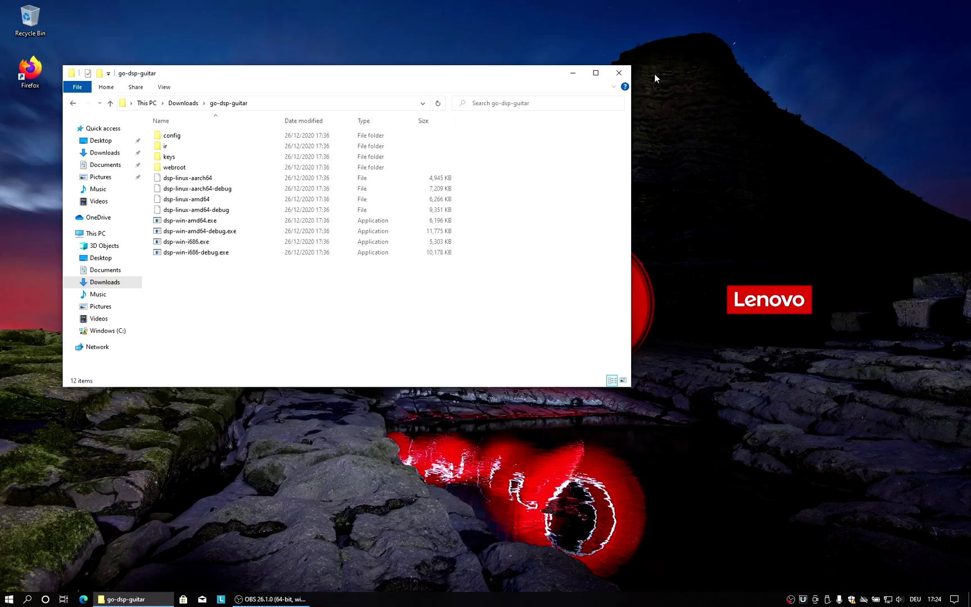
left_click(618, 73)
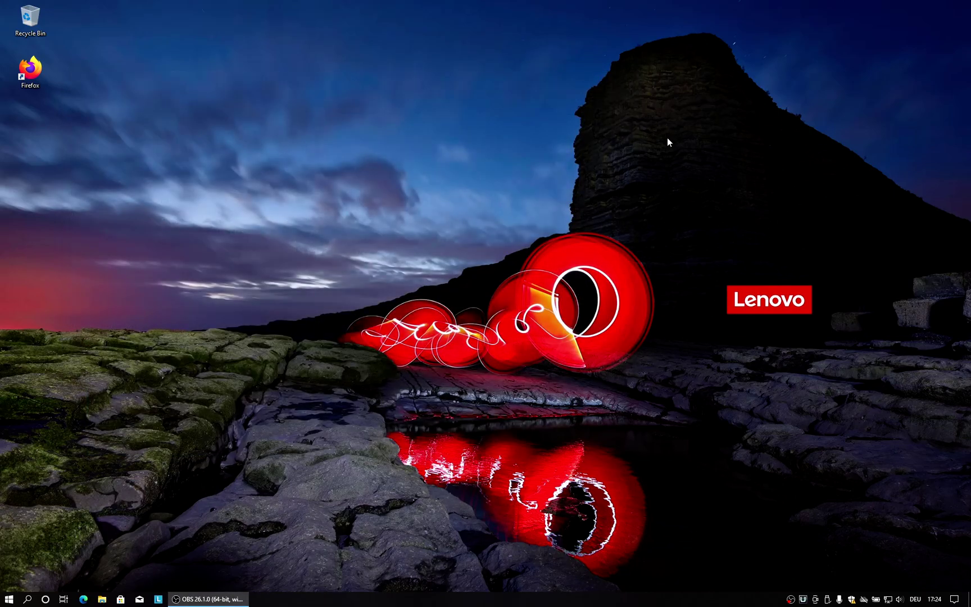